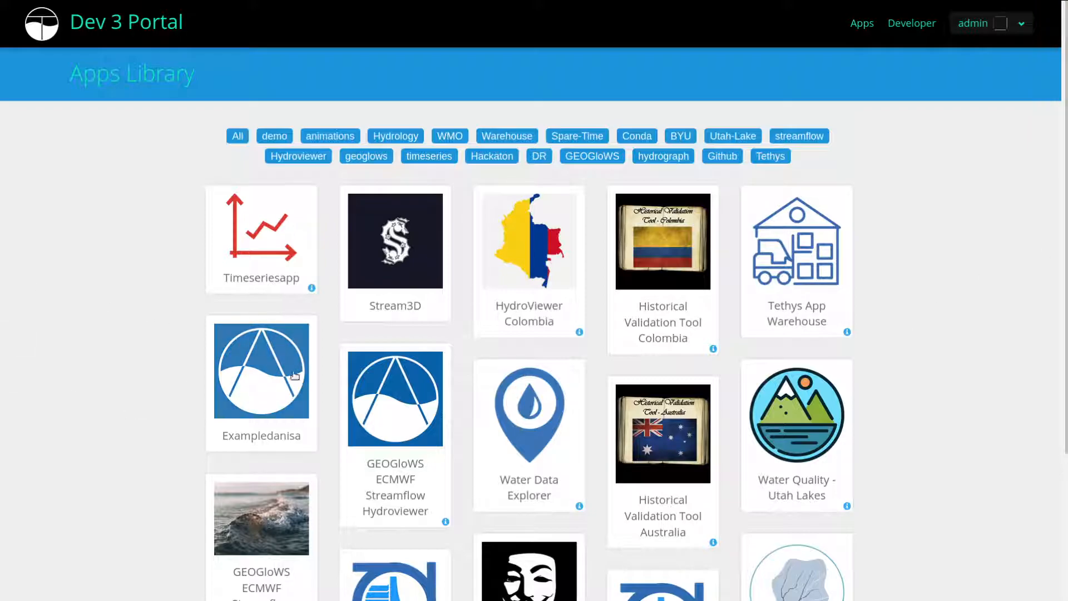
Step: Launch the Water Data Explorer app from the Apps Library and open its settings page
{"action": "scroll", "coordinate": [603, 334], "scroll_direction": "down", "scroll_amount": 4}
{"action": "scroll", "coordinate": [603, 333], "scroll_direction": "up", "scroll_amount": 4}
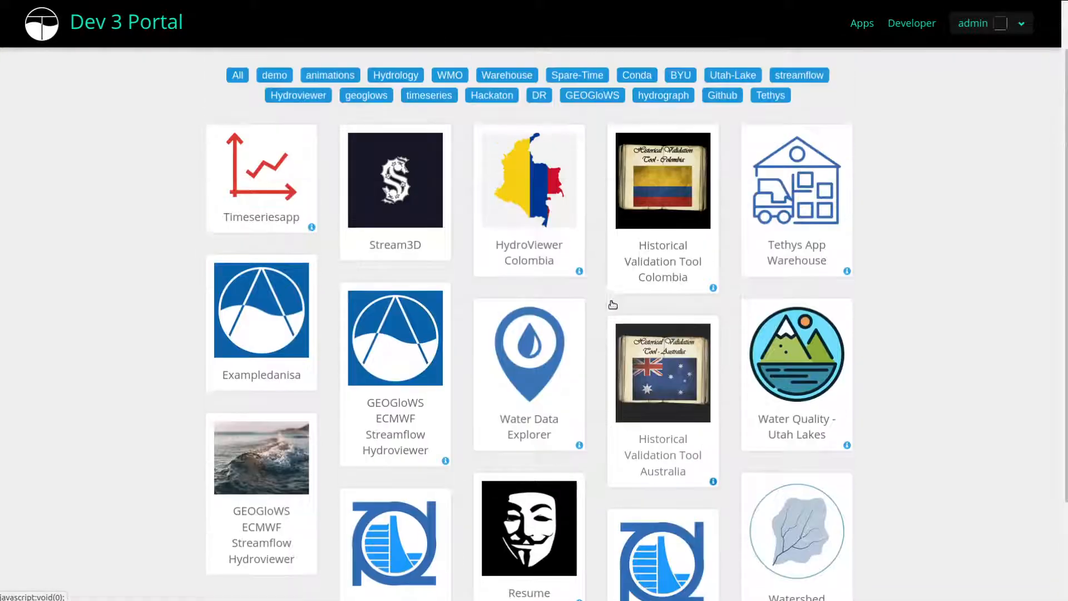
{"action": "left_click", "coordinate": [550, 378]}
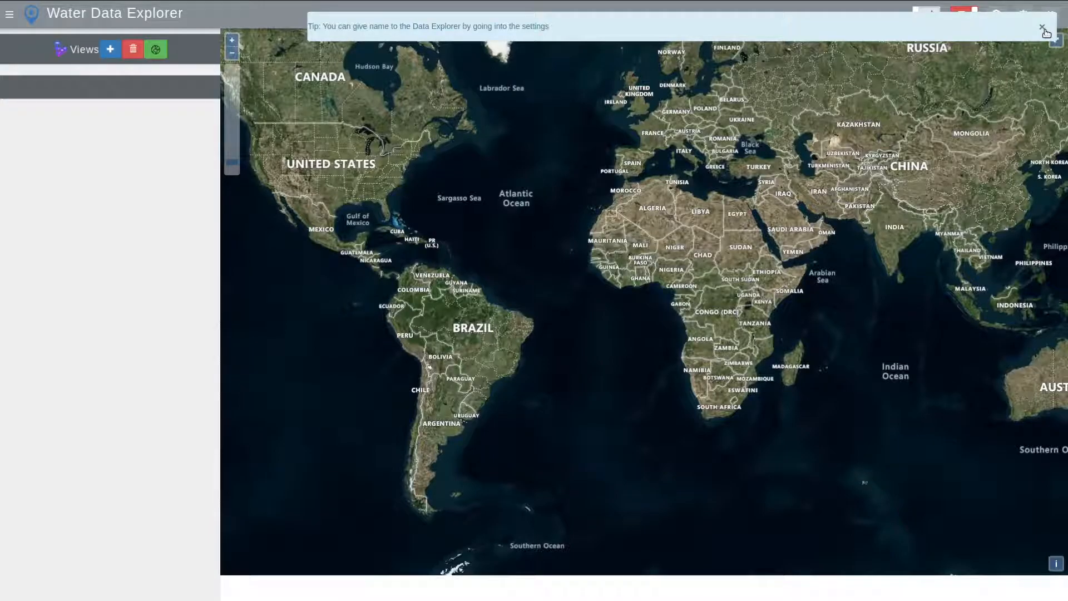
{"action": "left_click", "coordinate": [1042, 27]}
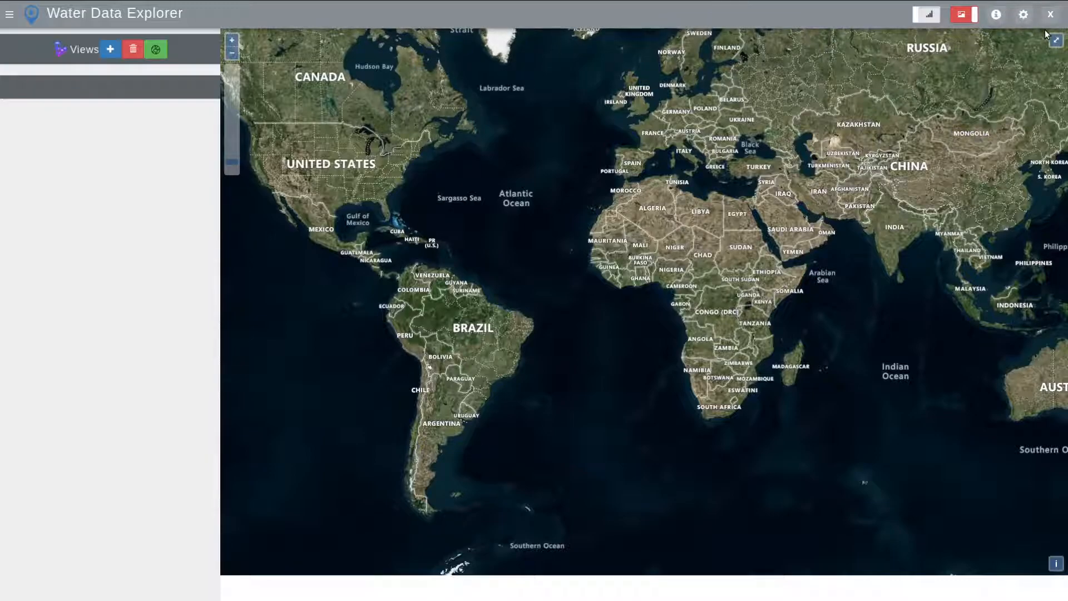
{"action": "left_click", "coordinate": [1023, 14]}
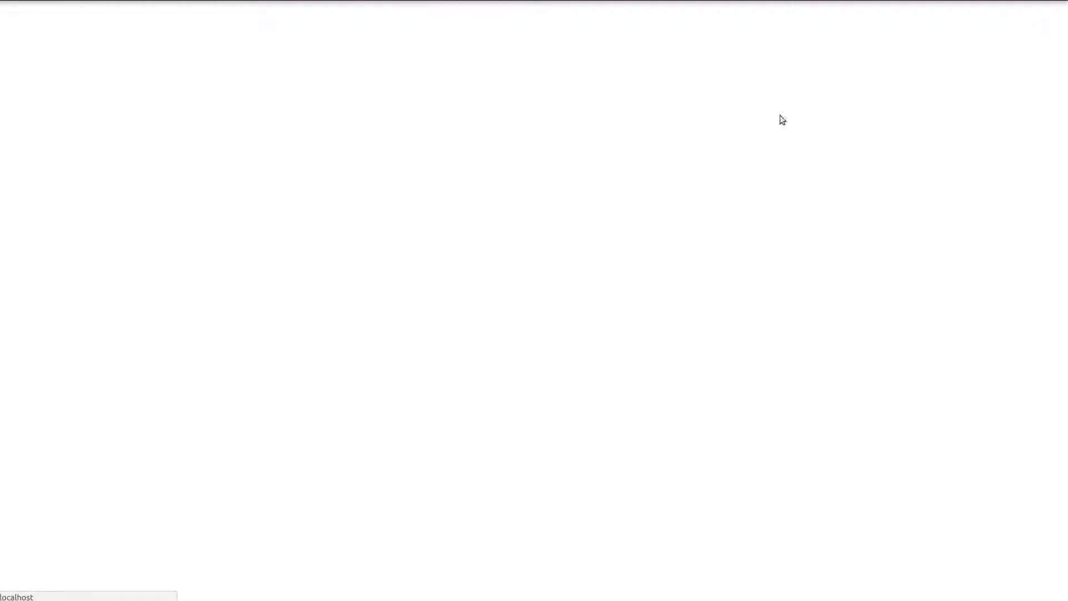
Step: Examine the Custom Settings table, reading the descriptions of Views Names and Boundary Geoserver Endpoint
{"action": "scroll", "coordinate": [605, 382], "scroll_direction": "down", "scroll_amount": 8}
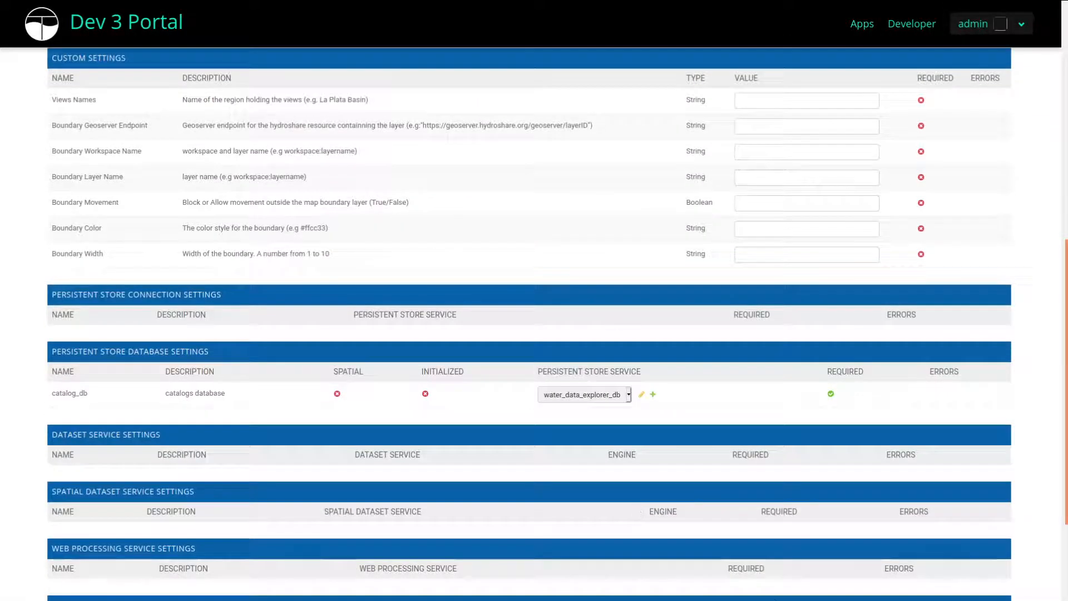
{"action": "scroll", "coordinate": [875, 369], "scroll_direction": "up", "scroll_amount": 6}
{"action": "scroll", "coordinate": [807, 303], "scroll_direction": "down", "scroll_amount": 5}
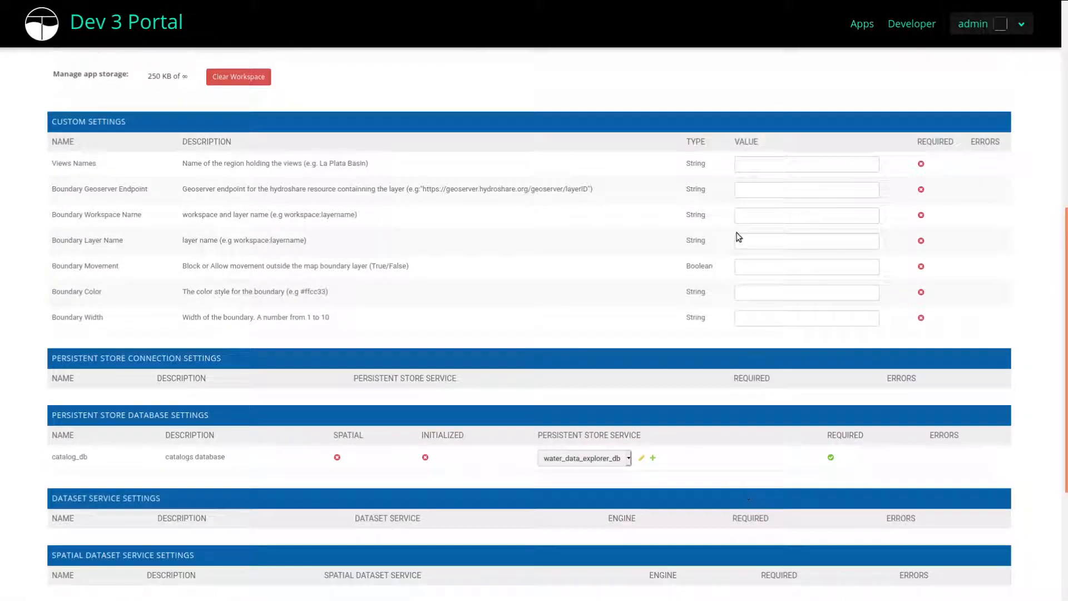
{"action": "left_click", "coordinate": [754, 167]}
{"action": "triple_click", "coordinate": [311, 163]}
{"action": "triple_click", "coordinate": [399, 187]}
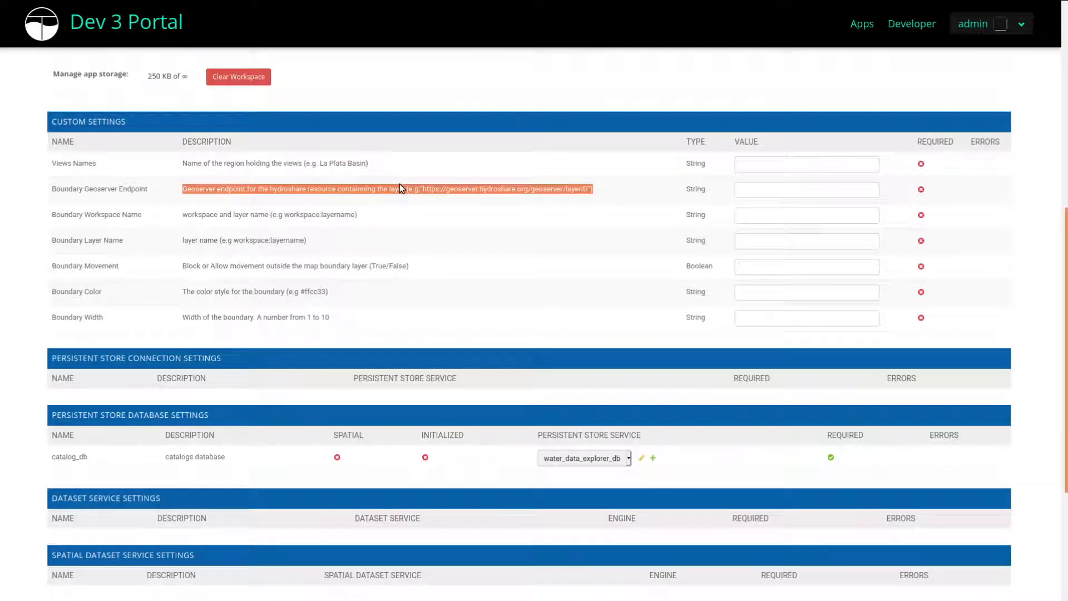
{"action": "double_click", "coordinate": [354, 163]}
{"action": "left_click", "coordinate": [327, 160]}
{"action": "double_click", "coordinate": [327, 160]}
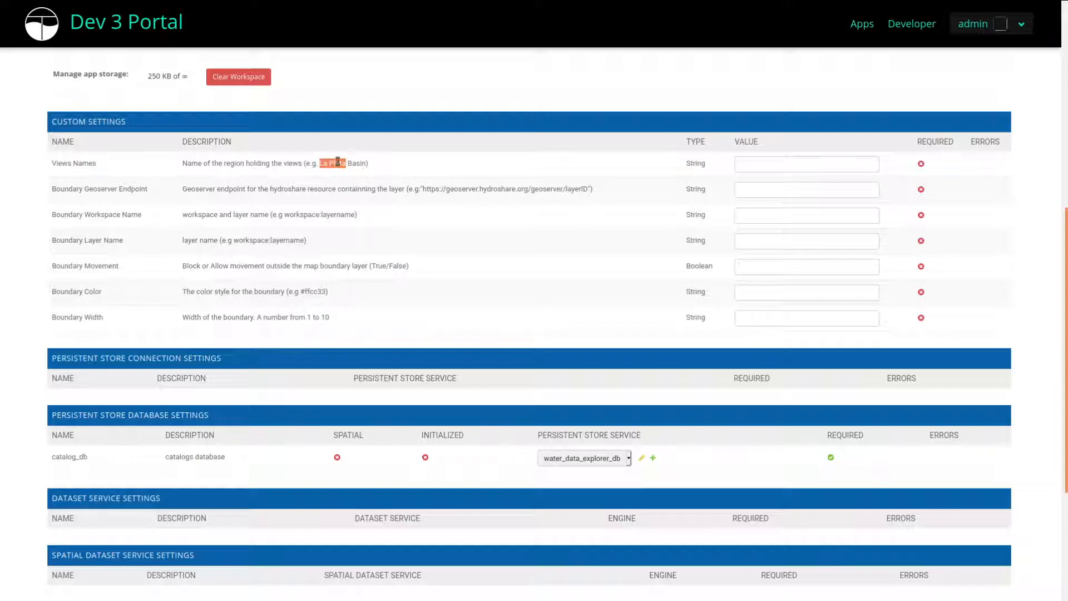
{"action": "left_click", "coordinate": [768, 163]}
Step: Switch to the GeoServer Layer Preview page and the HydroShare resource to examine its spatial coverage, content and data services
{"action": "mouse_move", "coordinate": [381, 5]}
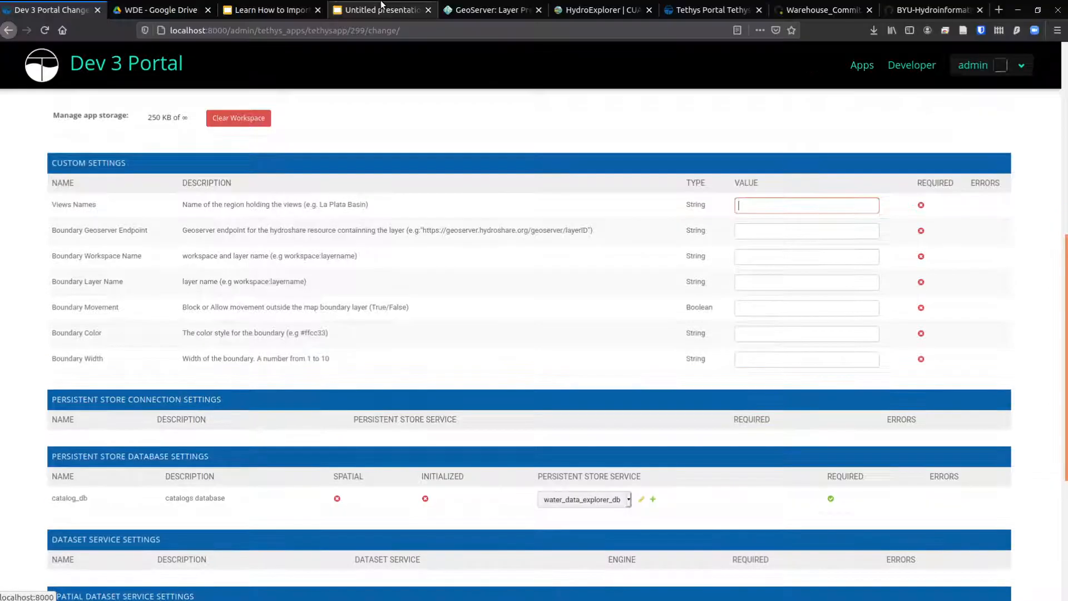
{"action": "left_click", "coordinate": [501, 10]}
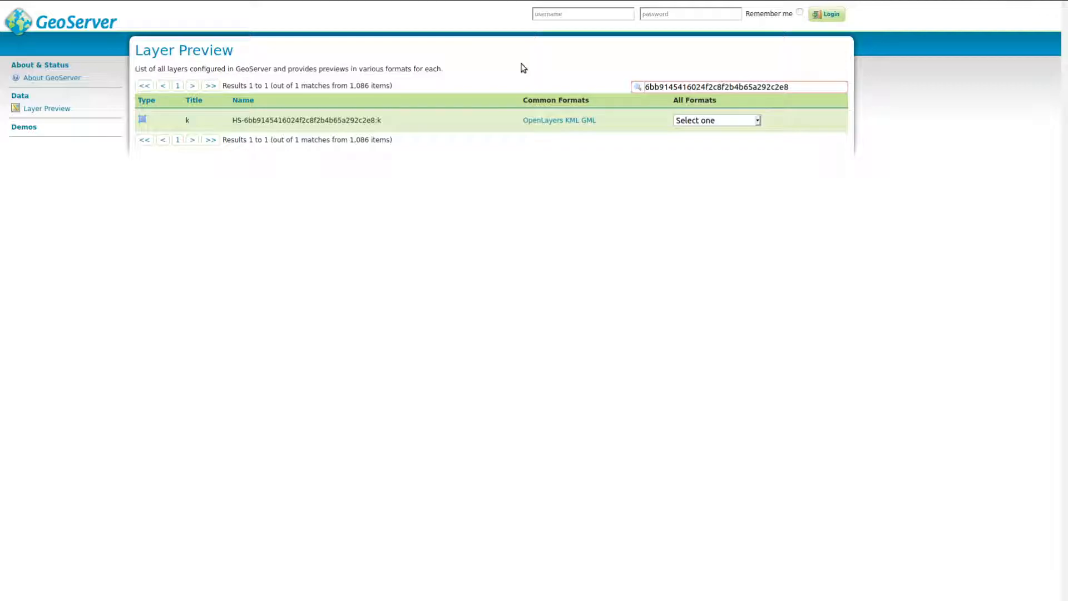
{"action": "mouse_move", "coordinate": [524, 3]}
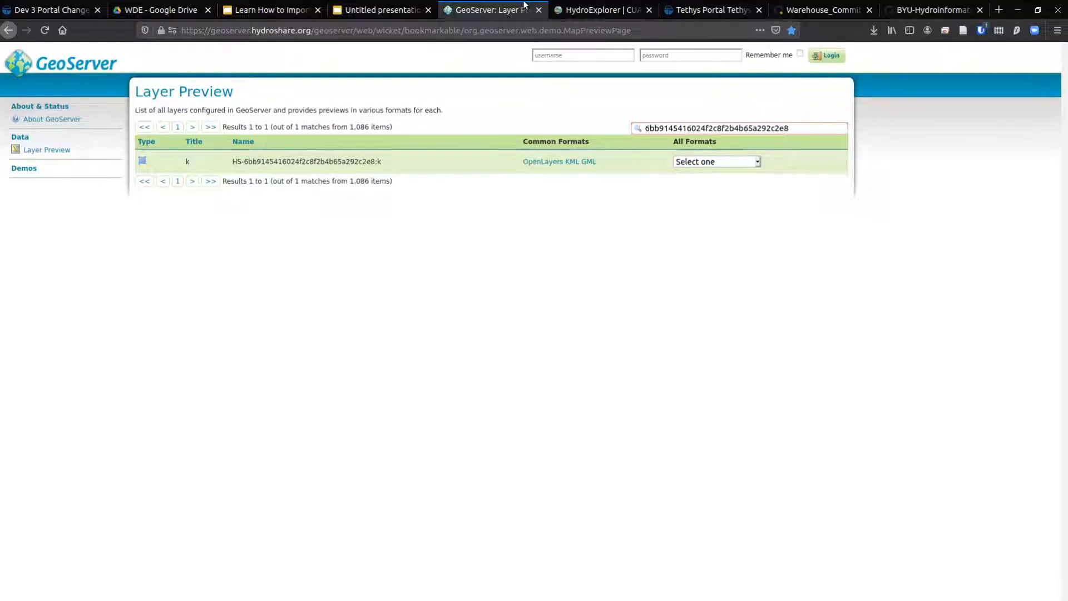
{"action": "left_click", "coordinate": [598, 10]}
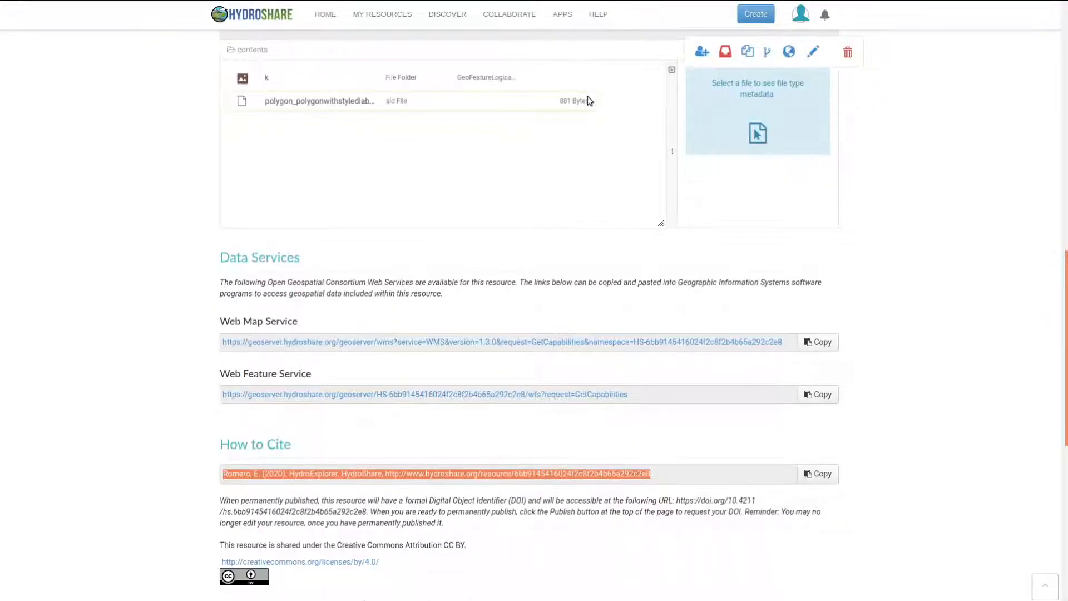
{"action": "scroll", "coordinate": [501, 351], "scroll_direction": "up", "scroll_amount": 8}
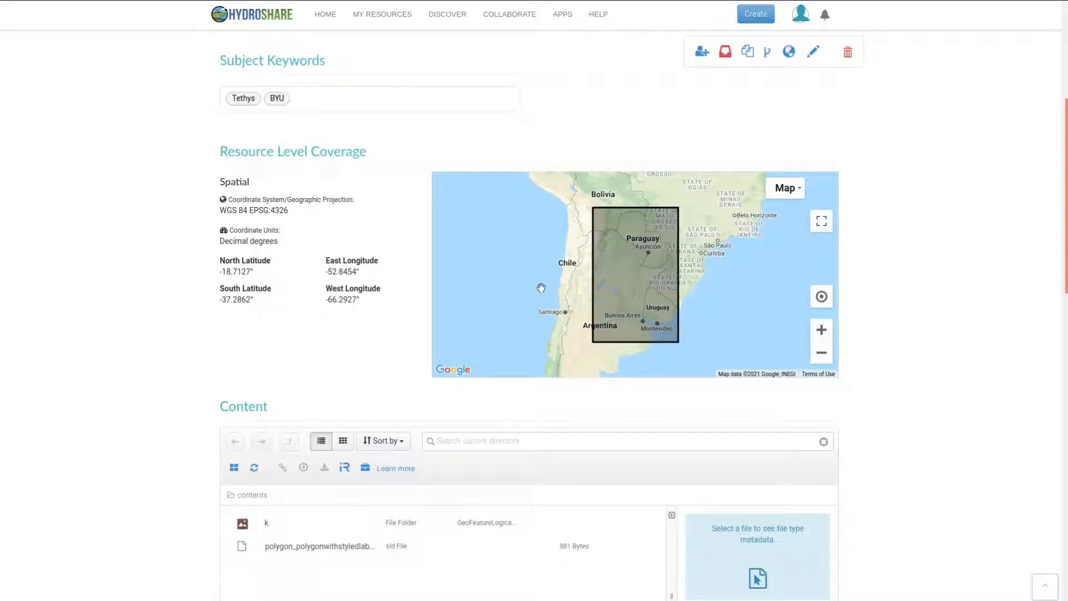
{"action": "scroll", "coordinate": [334, 437], "scroll_direction": "down", "scroll_amount": 10}
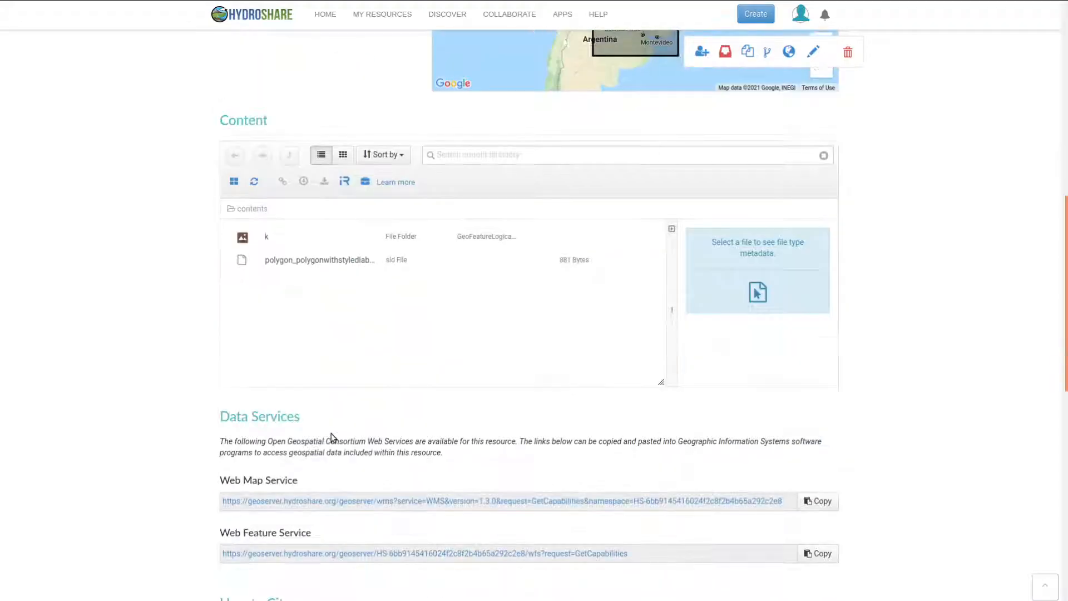
{"action": "scroll", "coordinate": [503, 420], "scroll_direction": "up", "scroll_amount": 4}
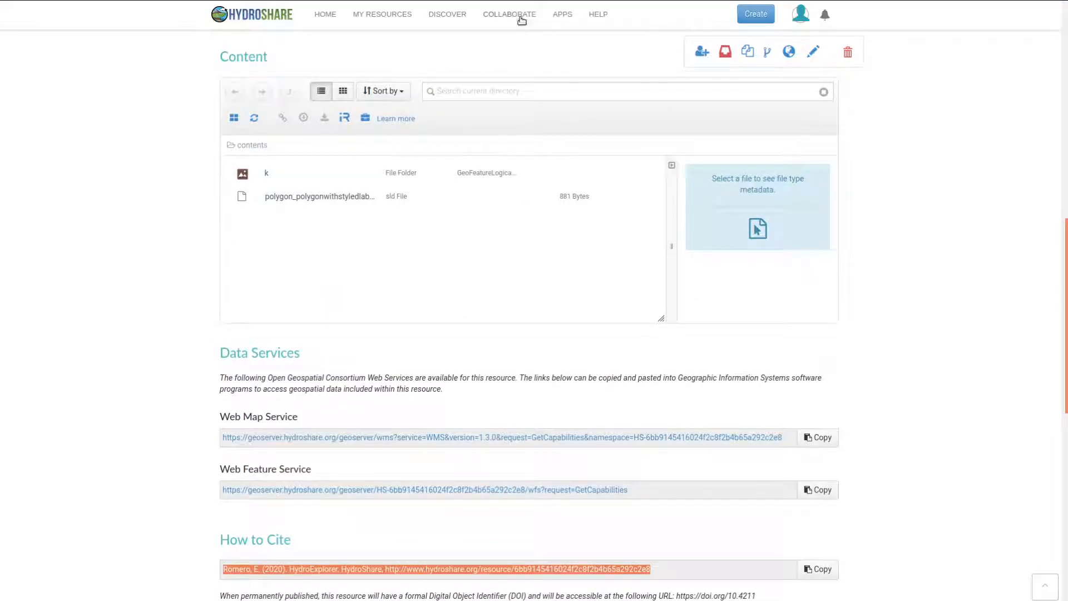
{"action": "left_click", "coordinate": [494, 10]}
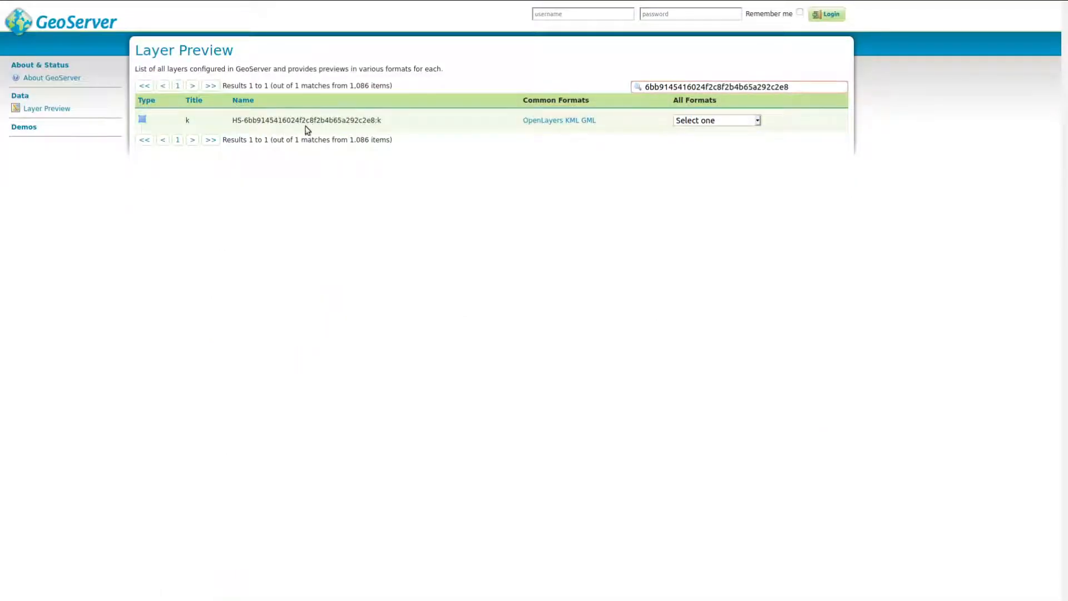
{"action": "left_click", "coordinate": [733, 121]}
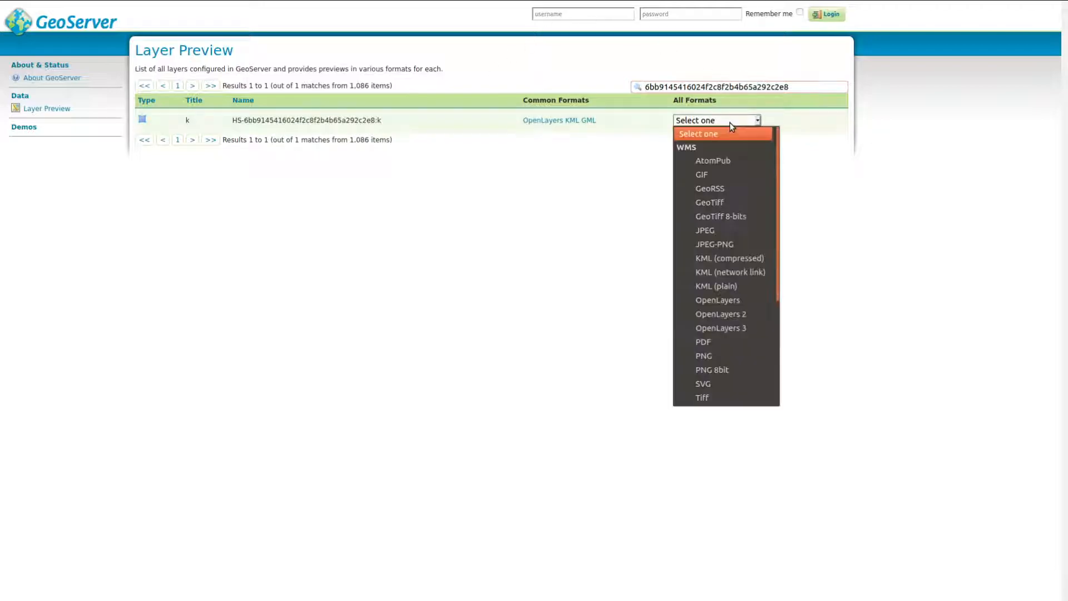
{"action": "left_click", "coordinate": [706, 354]}
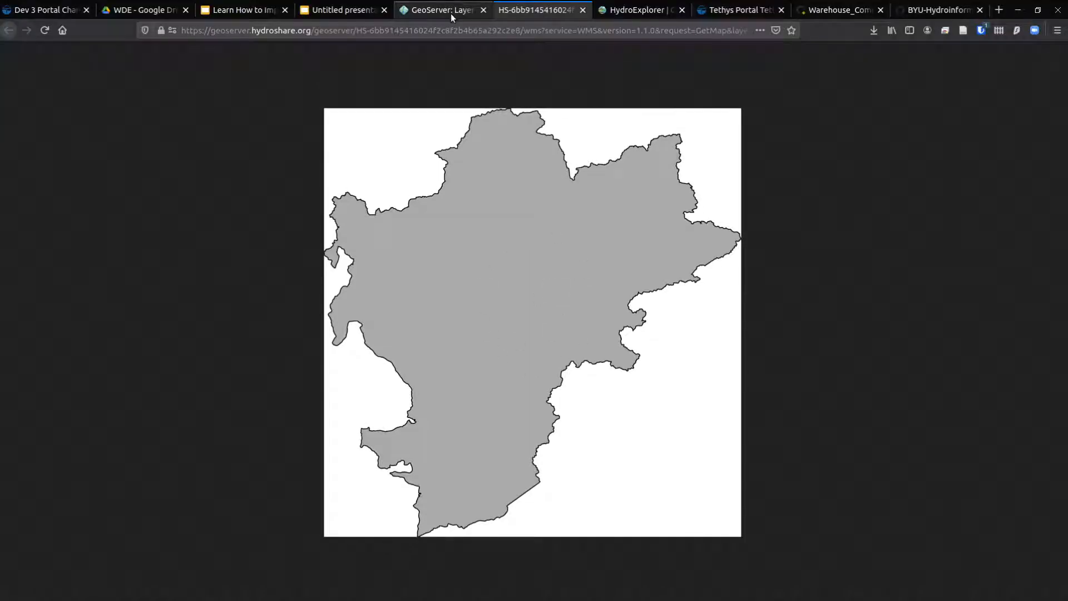
{"action": "left_click", "coordinate": [450, 13]}
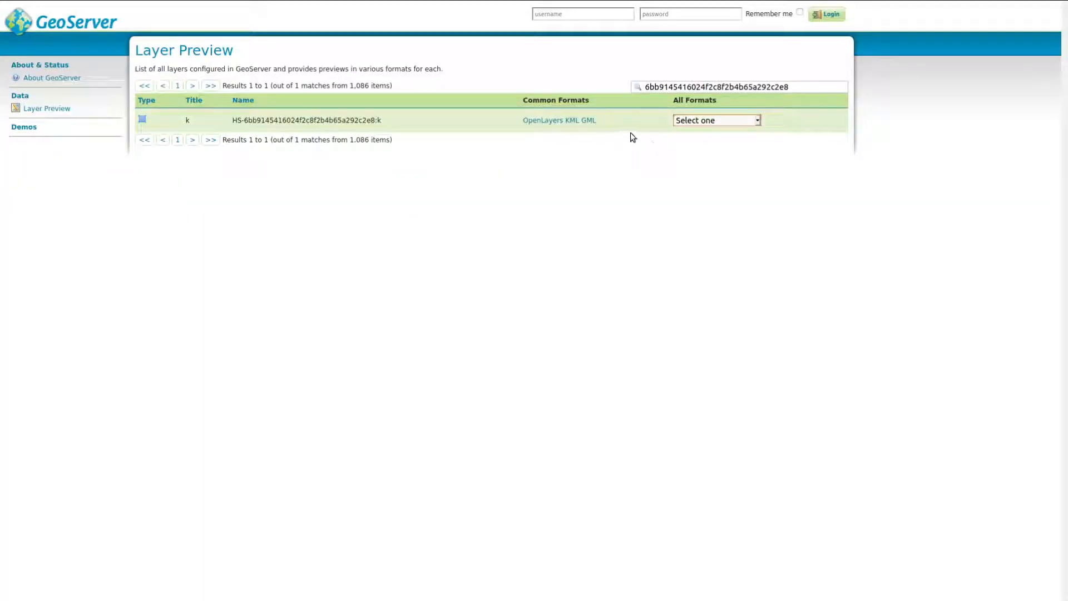
{"action": "mouse_move", "coordinate": [467, 5]}
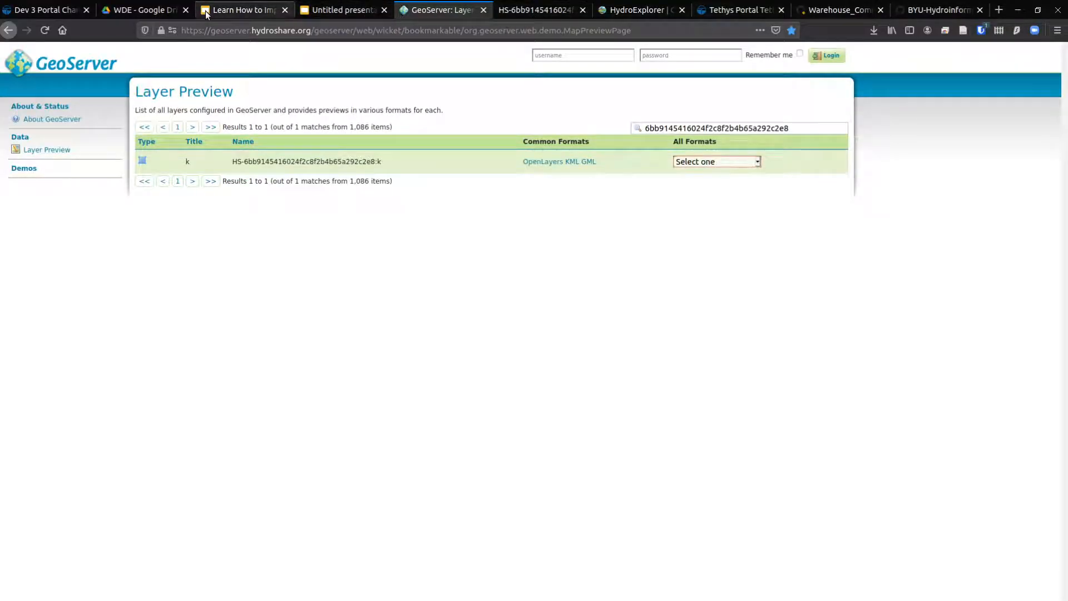
Step: Back in the Dev 3 Portal settings, set Views Names to La Plata
{"action": "left_click", "coordinate": [45, 10]}
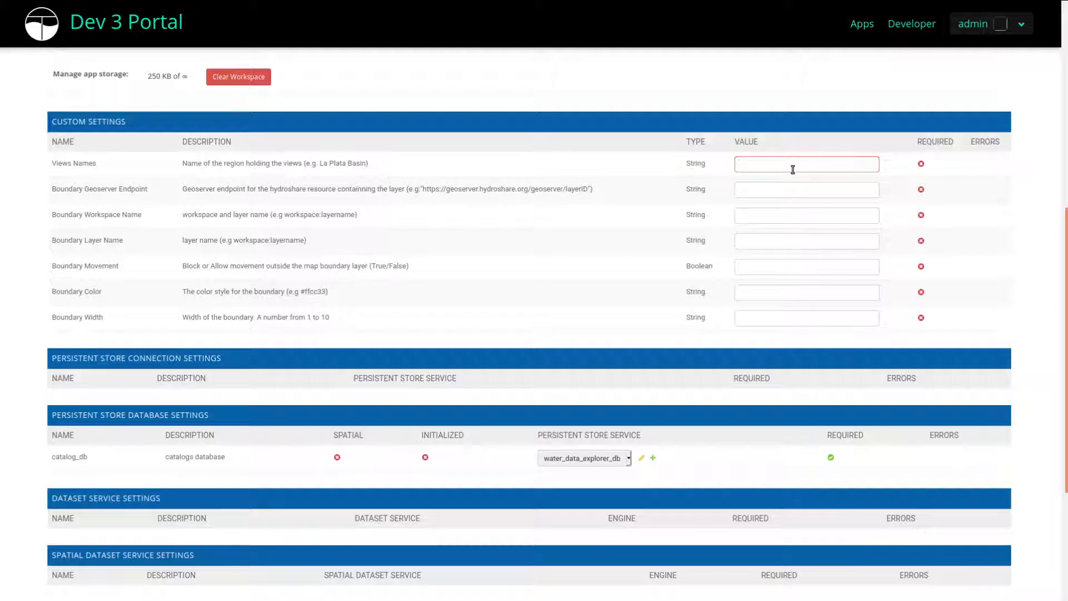
{"action": "left_click", "coordinate": [793, 169]}
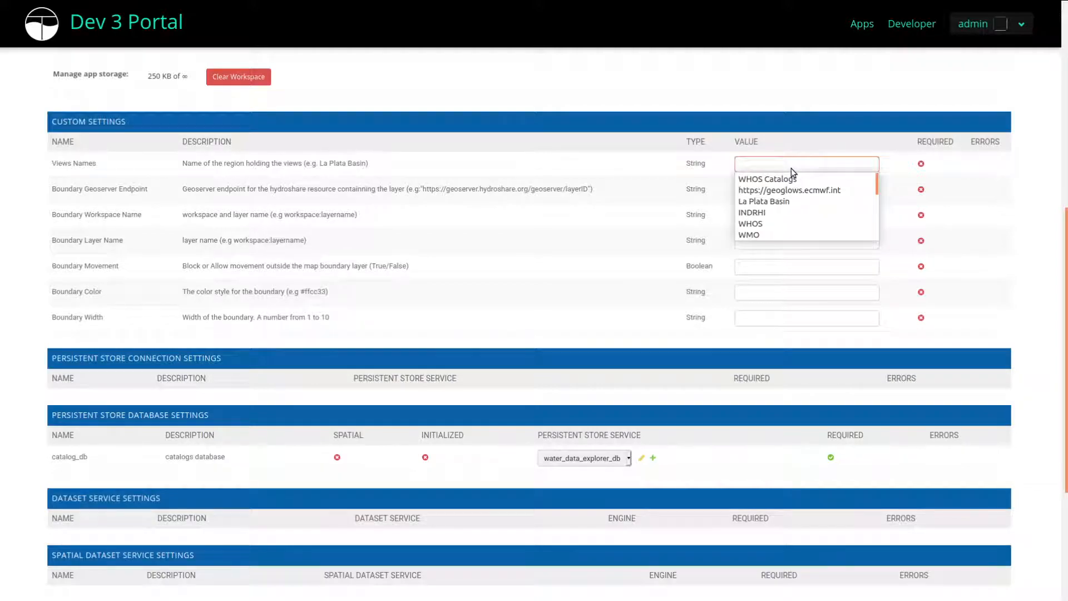
{"action": "type", "text": "La Plata"}
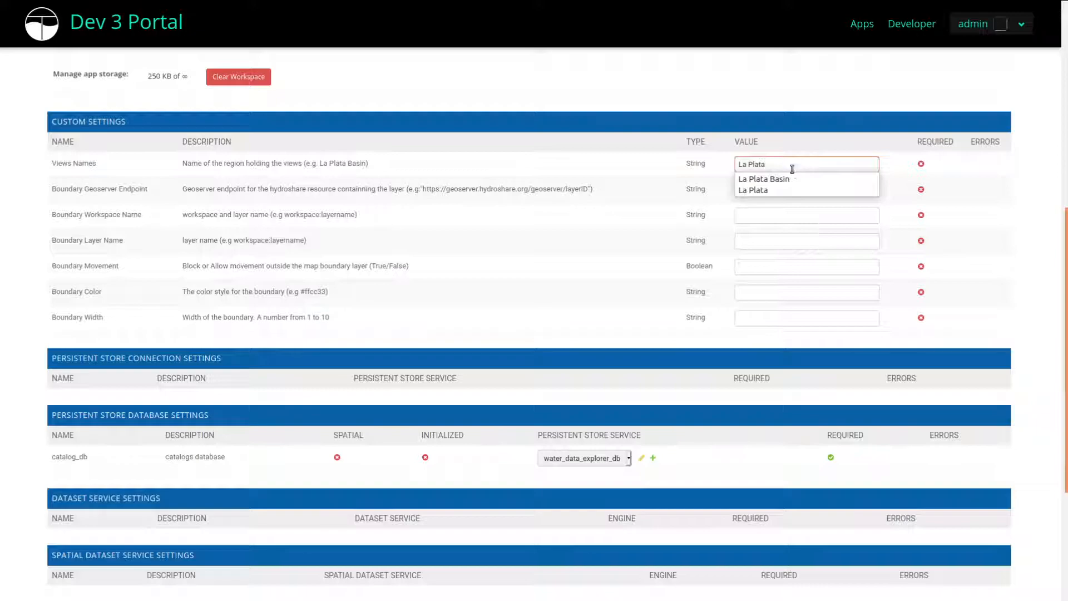
{"action": "left_click", "coordinate": [752, 185]}
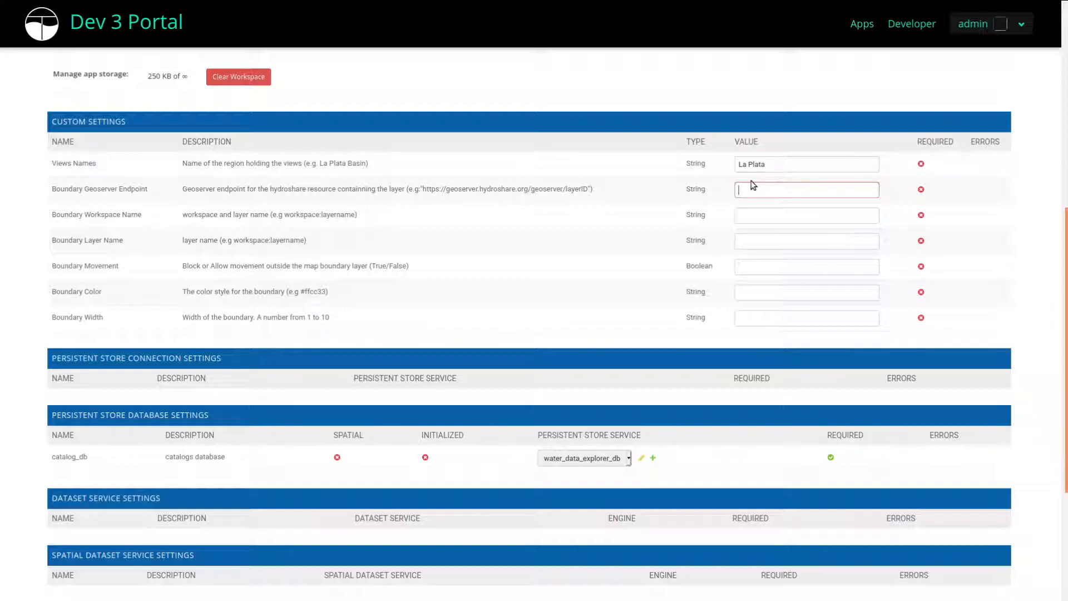
{"action": "type", "text": "ht"}
{"action": "left_click", "coordinate": [771, 202]}
{"action": "left_click_drag", "start_coordinate": [876, 192], "coordinate": [814, 191]}
{"action": "left_click", "coordinate": [751, 241]}
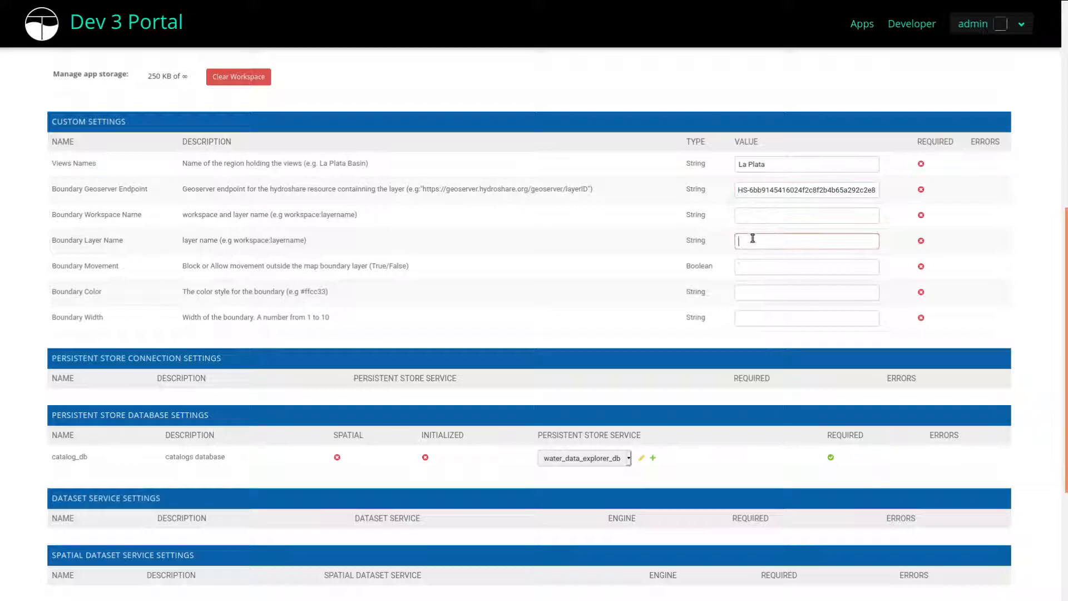
{"action": "left_click", "coordinate": [752, 215]}
{"action": "left_click", "coordinate": [789, 190]}
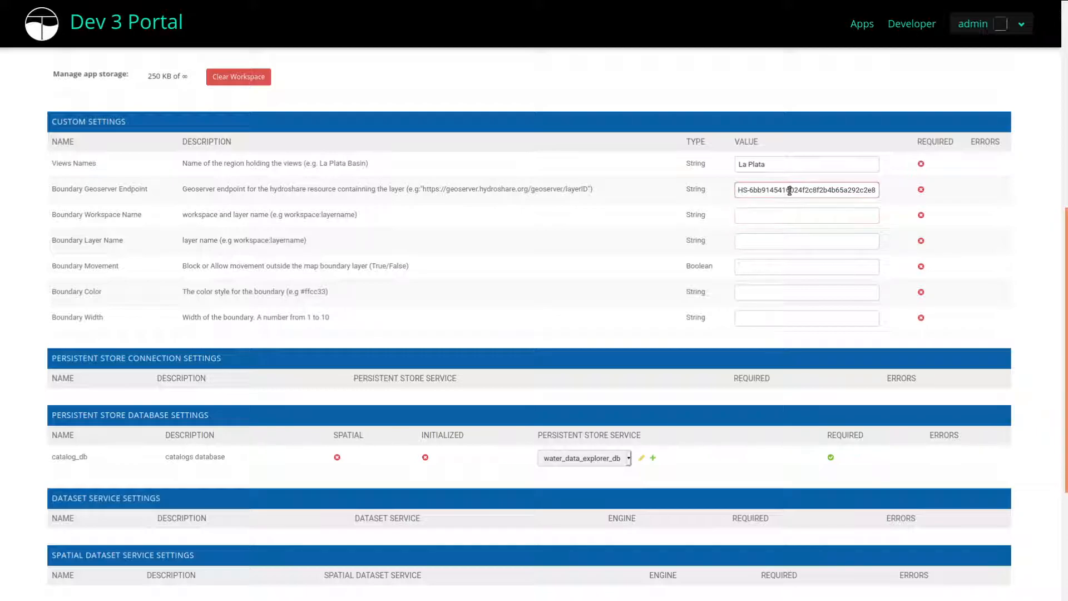
{"action": "mouse_move", "coordinate": [496, 17]}
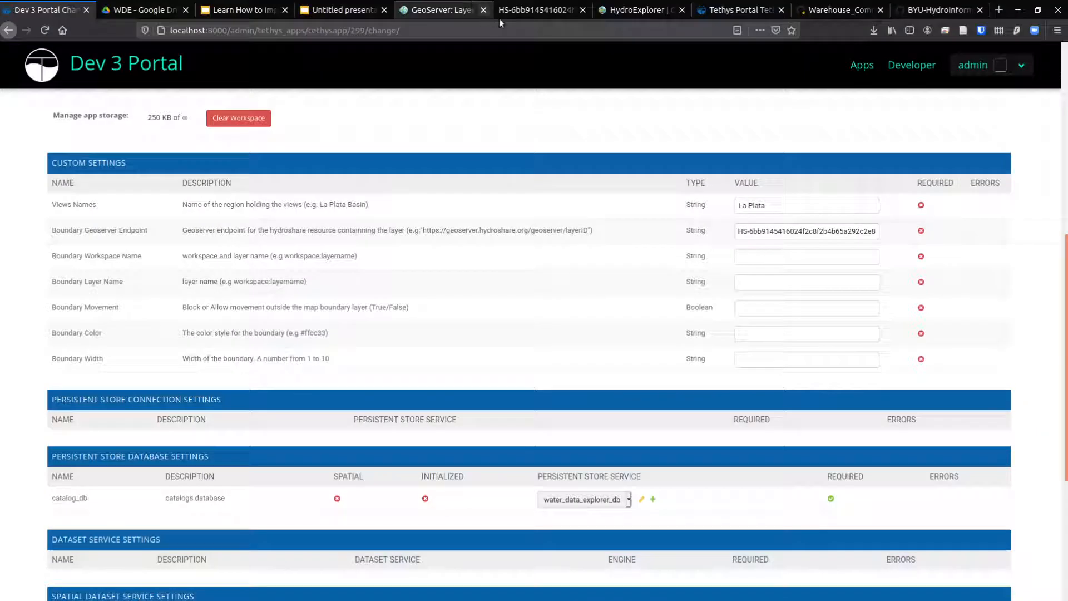
{"action": "left_click", "coordinate": [540, 14]}
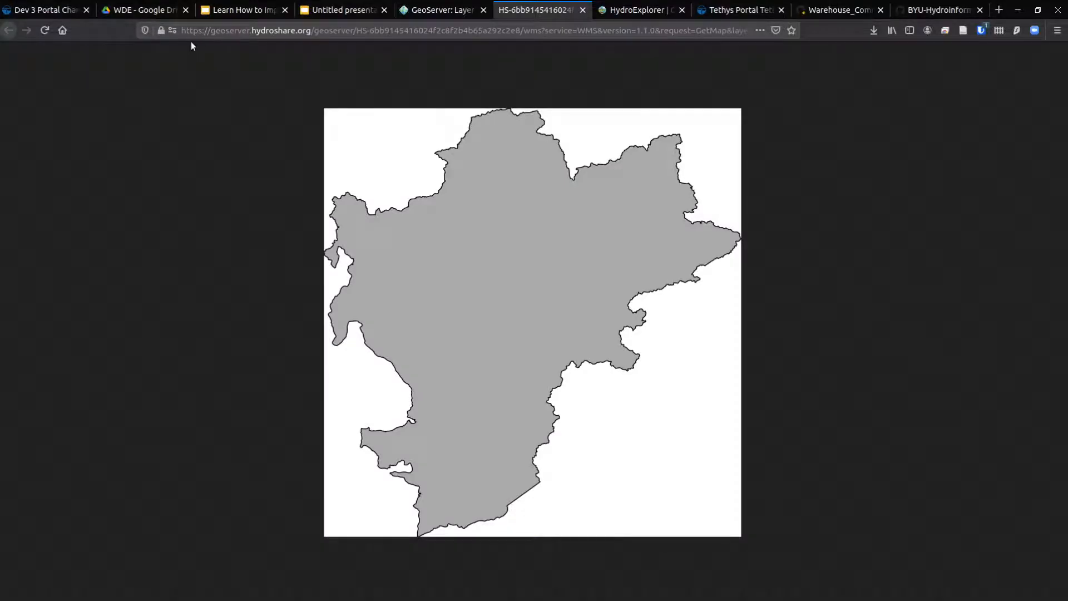
{"action": "left_click_drag", "start_coordinate": [182, 31], "coordinate": [521, 31]}
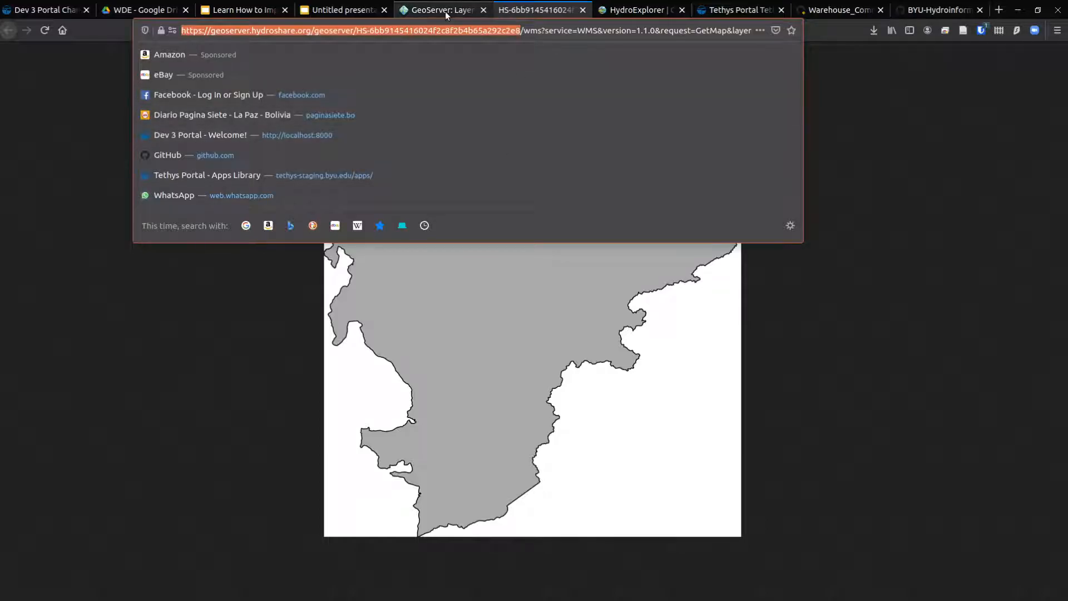
{"action": "left_click", "coordinate": [55, 10]}
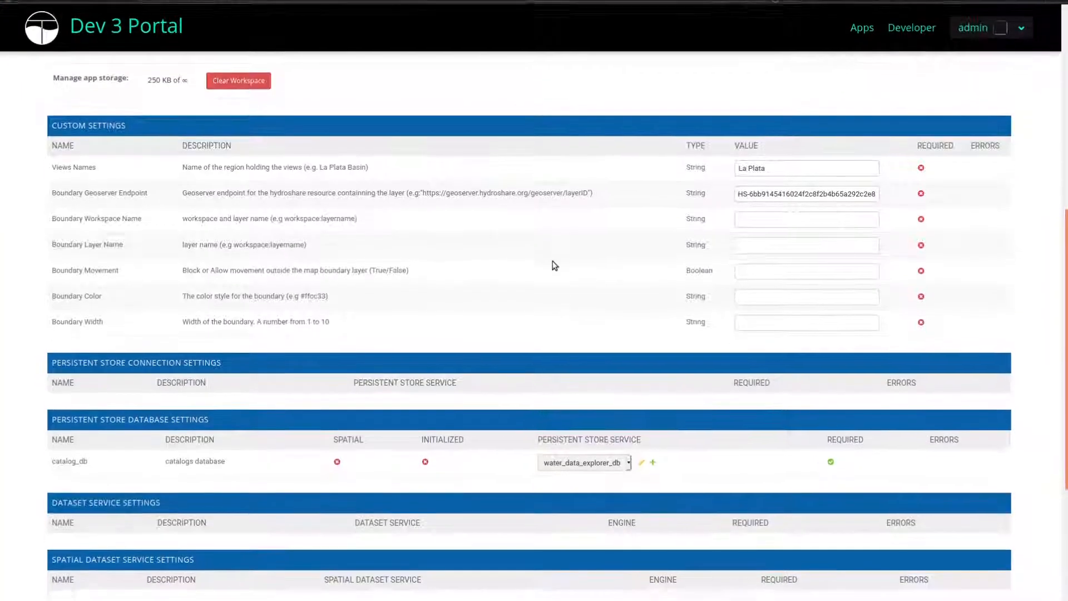
{"action": "left_click", "coordinate": [779, 213]}
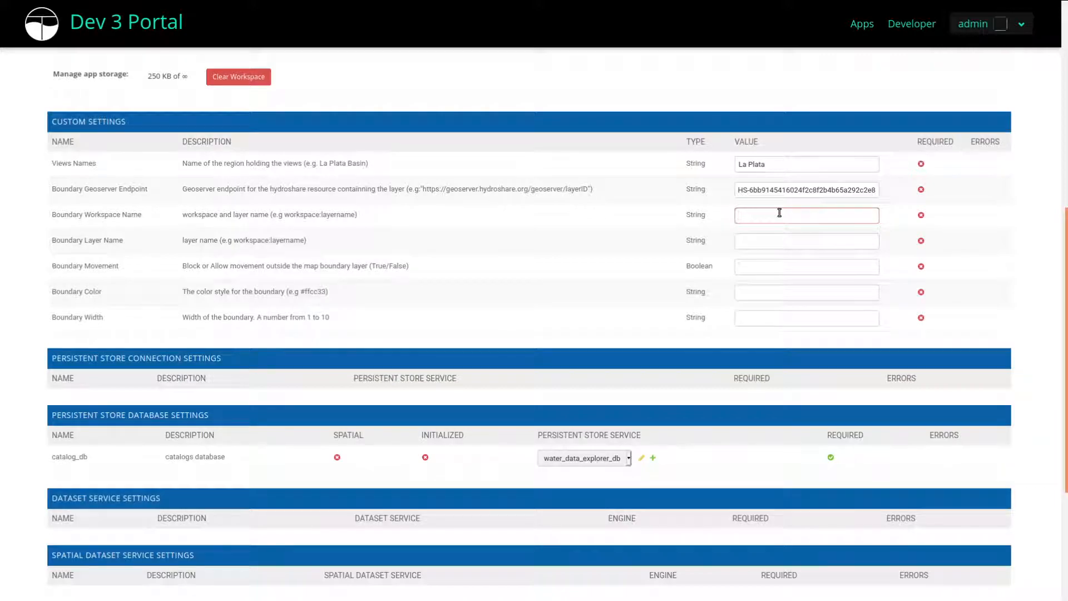
{"action": "left_click", "coordinate": [806, 190]}
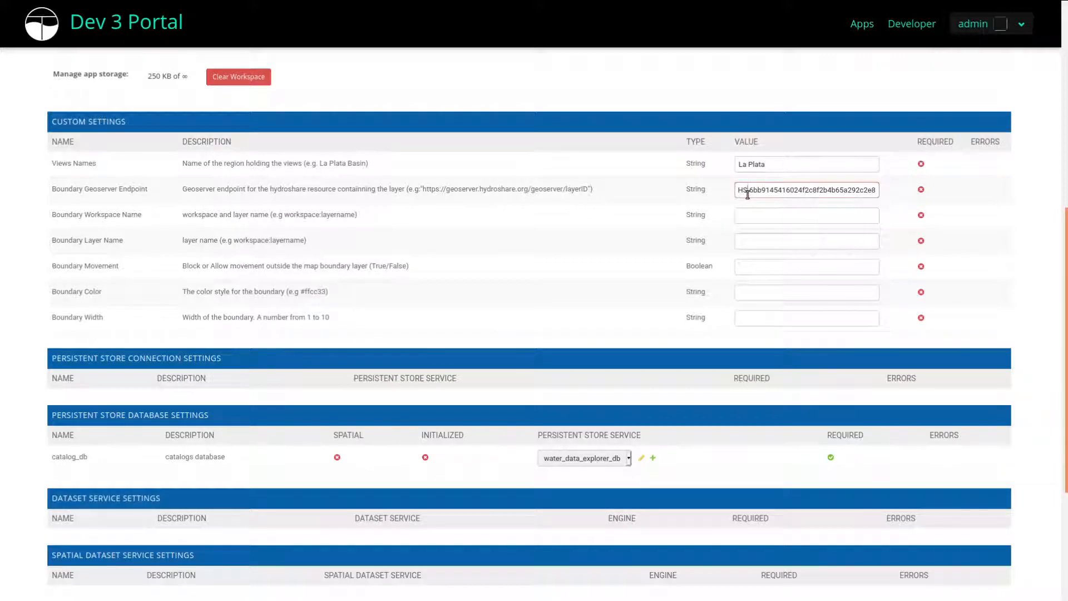
{"action": "left_click", "coordinate": [756, 214]}
{"action": "type", "text": "H"}
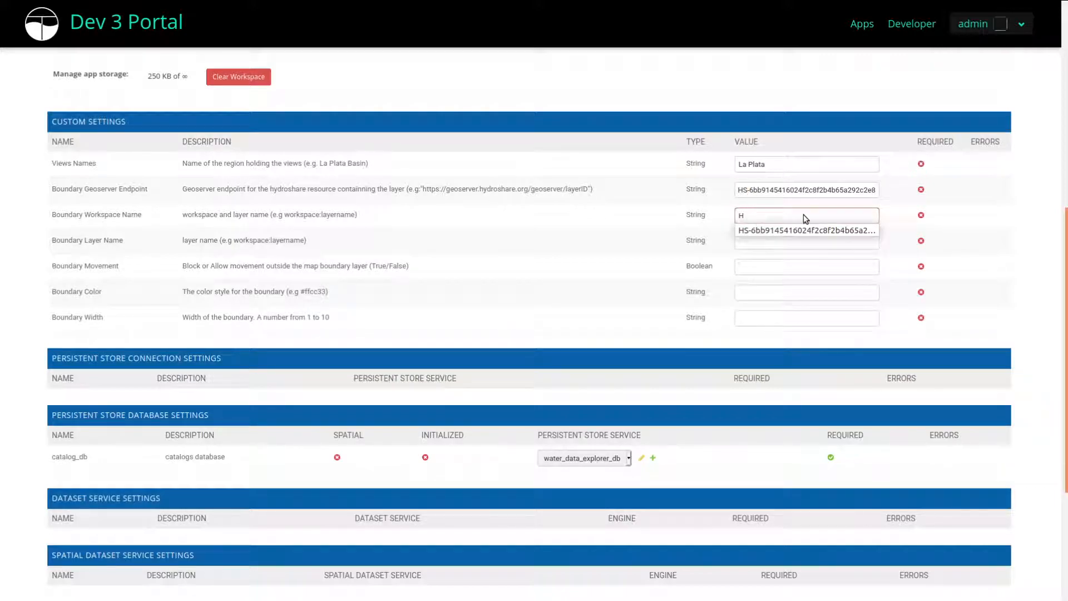
{"action": "left_click", "coordinate": [812, 230]}
{"action": "left_click", "coordinate": [767, 244]}
{"action": "type", "text": "k"}
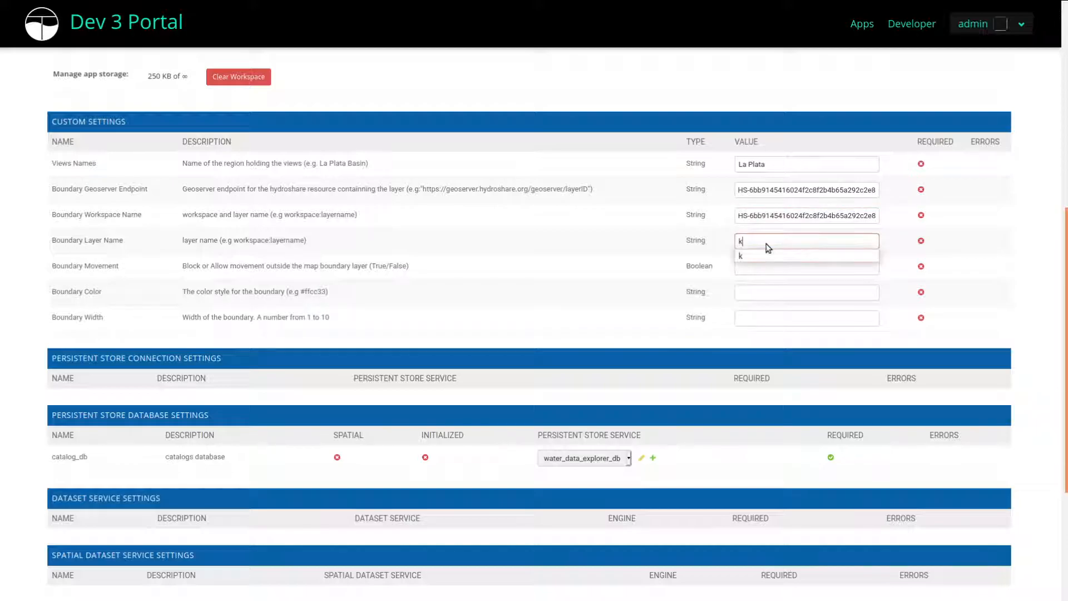
{"action": "mouse_move", "coordinate": [411, 11]}
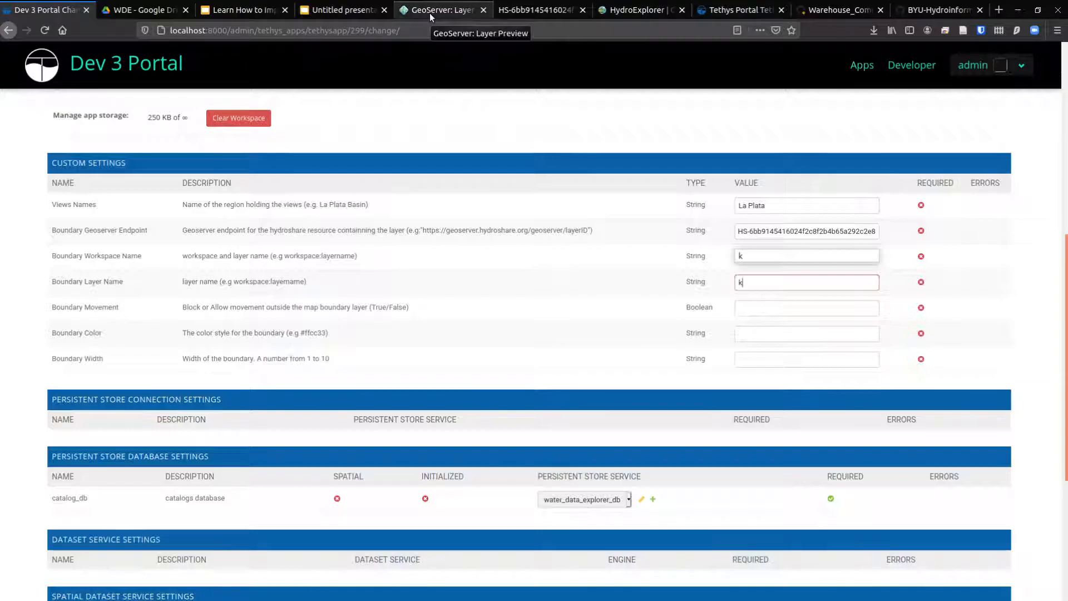
{"action": "left_click", "coordinate": [429, 12]}
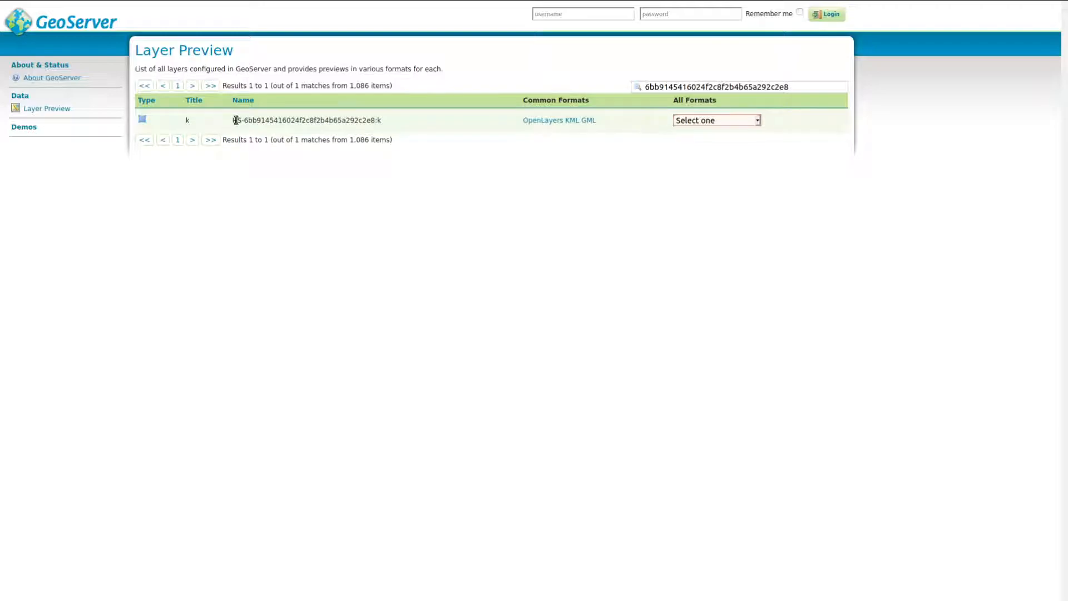
{"action": "left_click_drag", "start_coordinate": [236, 120], "coordinate": [375, 117]}
{"action": "double_click", "coordinate": [297, 118]}
{"action": "left_click_drag", "start_coordinate": [239, 120], "coordinate": [232, 122]}
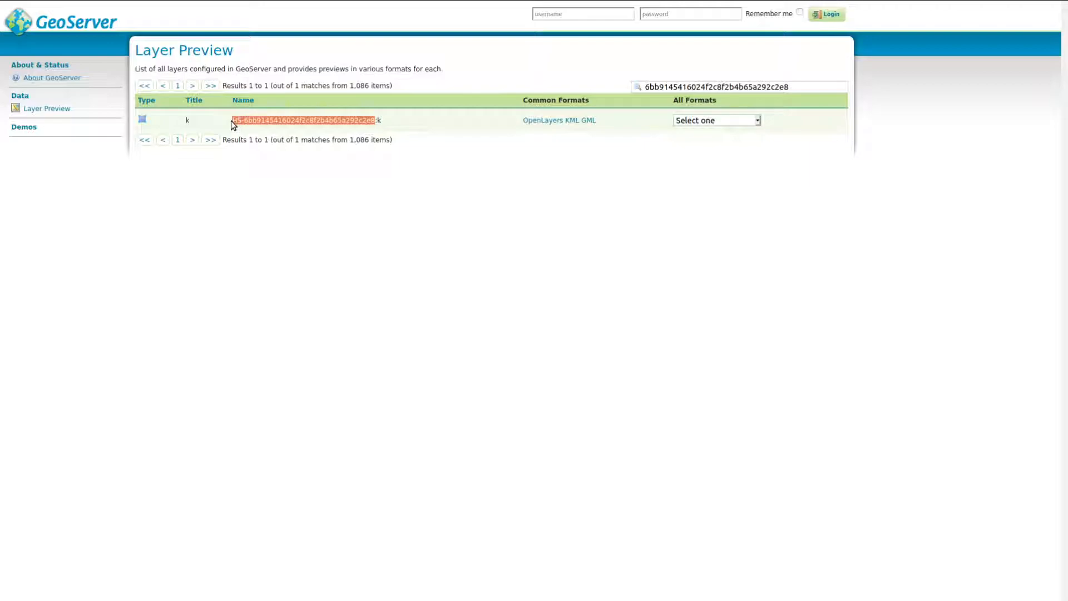
{"action": "left_click", "coordinate": [379, 122]}
{"action": "double_click", "coordinate": [340, 125]}
{"action": "left_click_drag", "start_coordinate": [389, 121], "coordinate": [376, 121]}
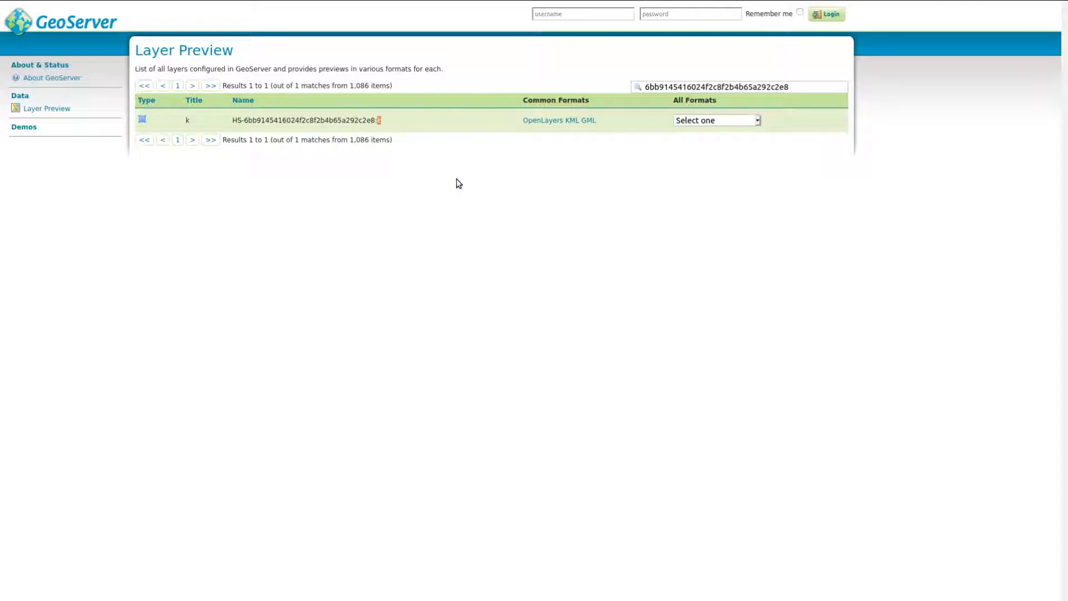
Step: Back in the Dev 3 Portal settings, set Boundary Movement to False
{"action": "left_click", "coordinate": [67, 42]}
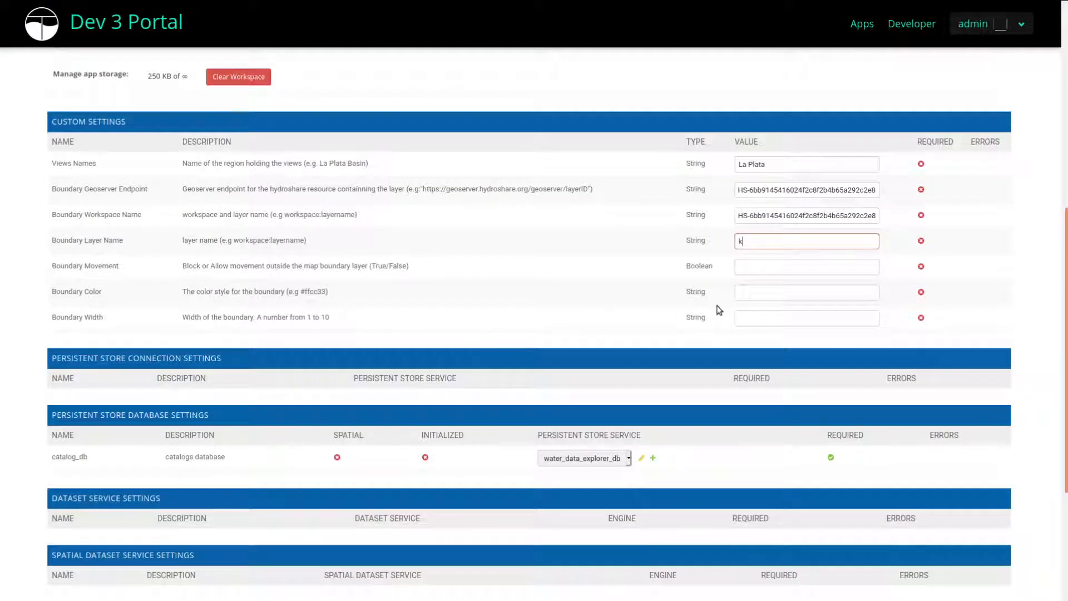
{"action": "left_click", "coordinate": [791, 244]}
{"action": "left_click", "coordinate": [760, 273]}
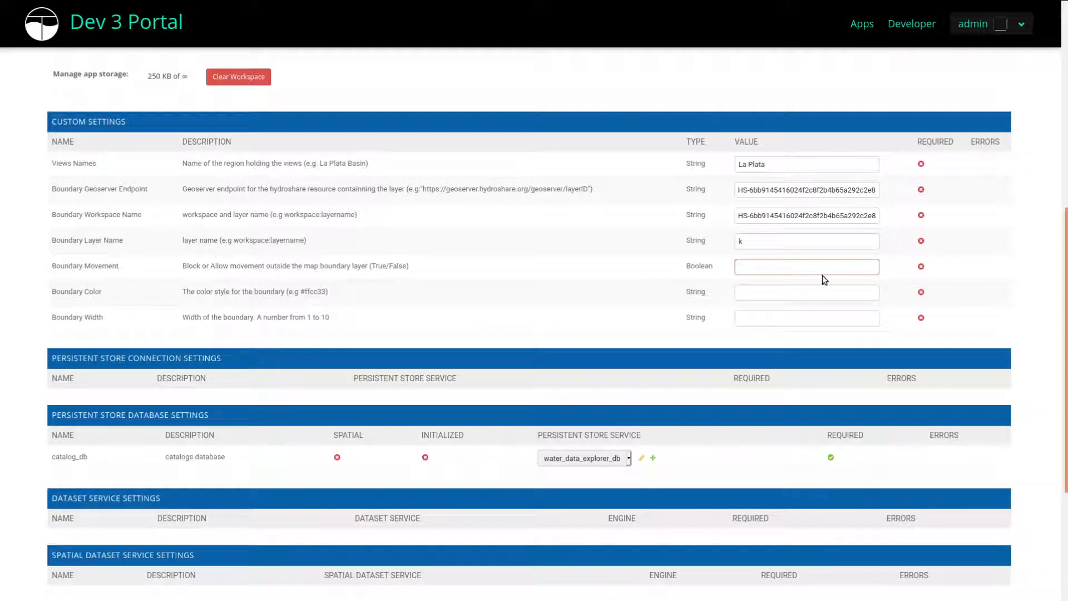
{"action": "type", "text": "False"}
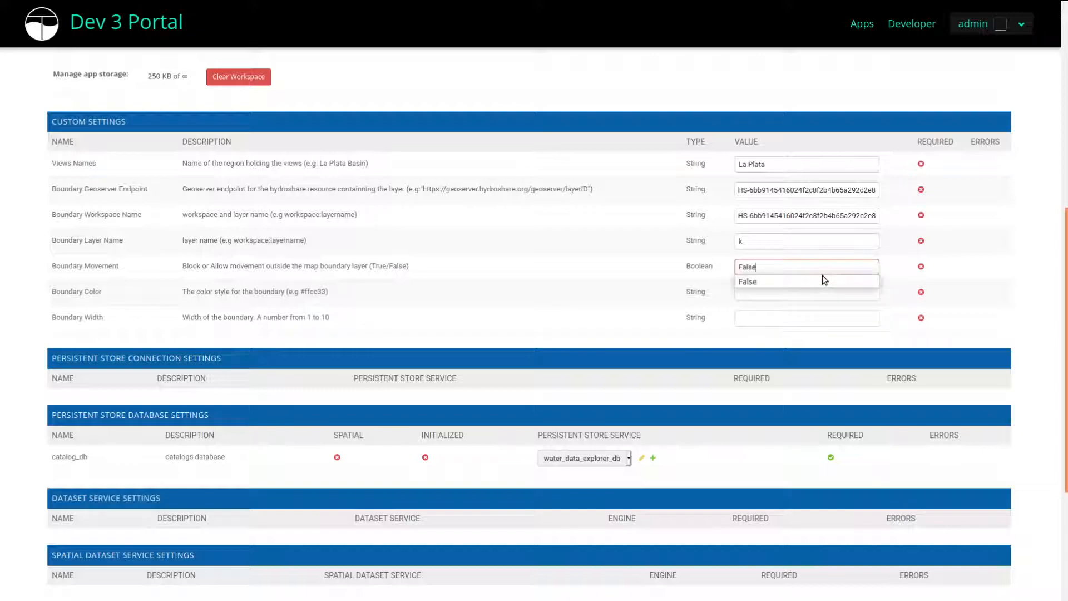
{"action": "key", "text": "Tab"}
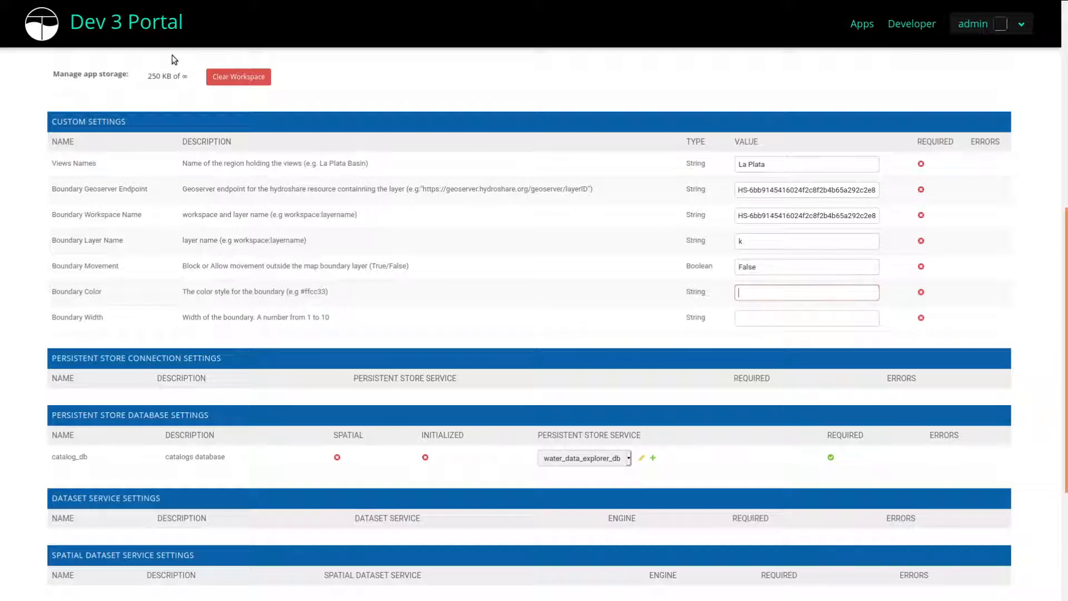
Step: Set Boundary Color to the example value from its description, #ffcc33
{"action": "left_click_drag", "start_coordinate": [300, 292], "coordinate": [323, 292]}
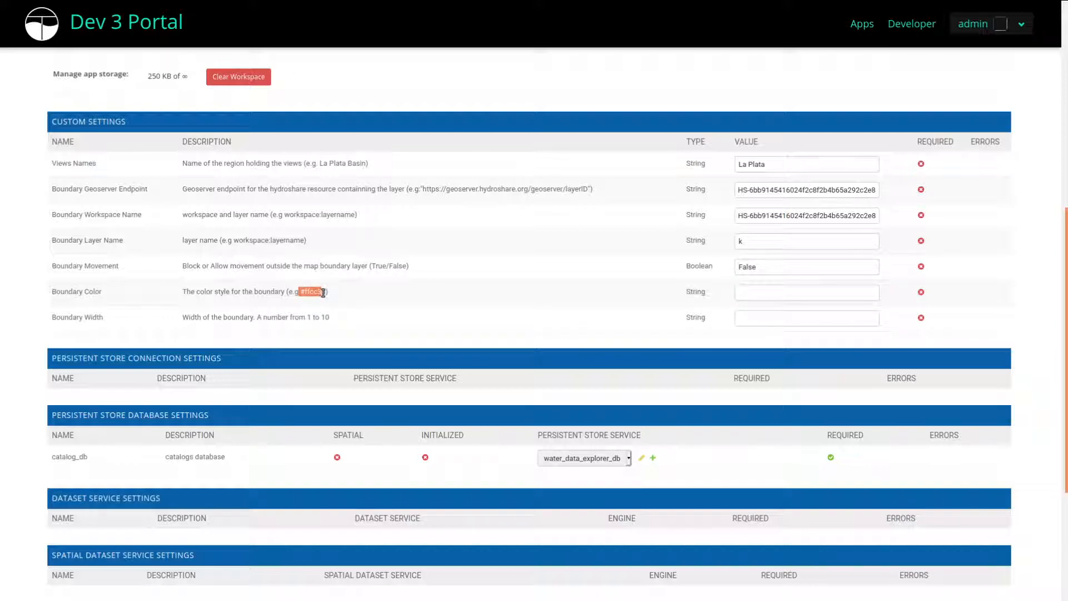
{"action": "key", "text": "ctrl+c"}
{"action": "left_click", "coordinate": [742, 295]}
{"action": "key", "text": "ctrl+v"}
{"action": "left_click", "coordinate": [740, 294]}
{"action": "key", "text": "BackSpace"}
Step: Set Boundary Width to 5 in the custom settings
{"action": "left_click", "coordinate": [674, 314]}
{"action": "left_click", "coordinate": [796, 317]}
{"action": "type", "text": "5"}
{"action": "left_click", "coordinate": [805, 331]}
Step: Keep water_data_explorer_db as the persistent store service for catalog_db and save the app's settings
{"action": "scroll", "coordinate": [768, 382], "scroll_direction": "down", "scroll_amount": 4}
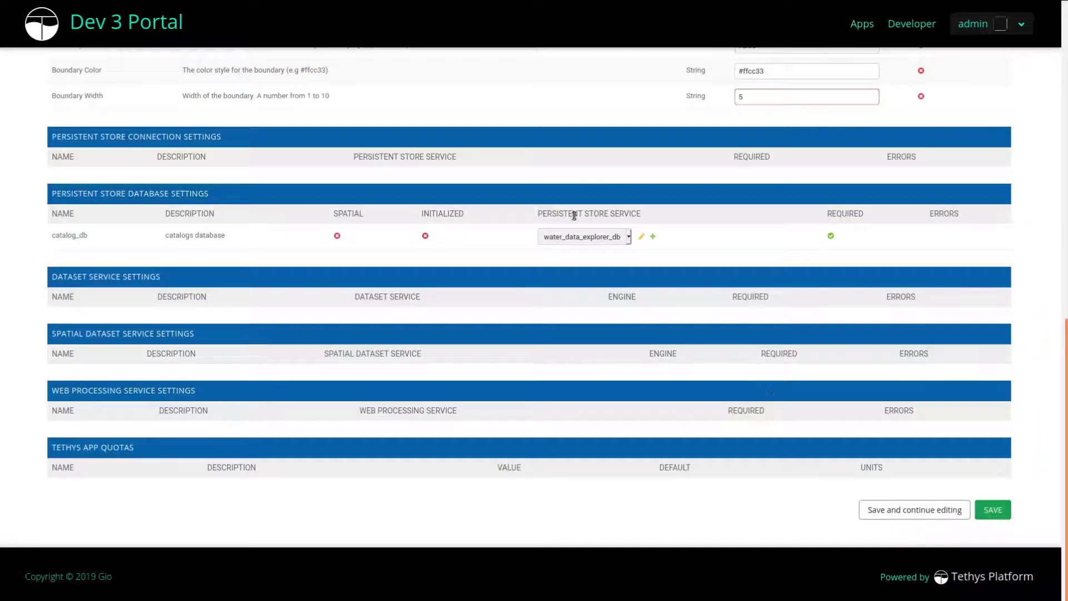
{"action": "left_click", "coordinate": [596, 237]}
{"action": "left_click", "coordinate": [570, 278]}
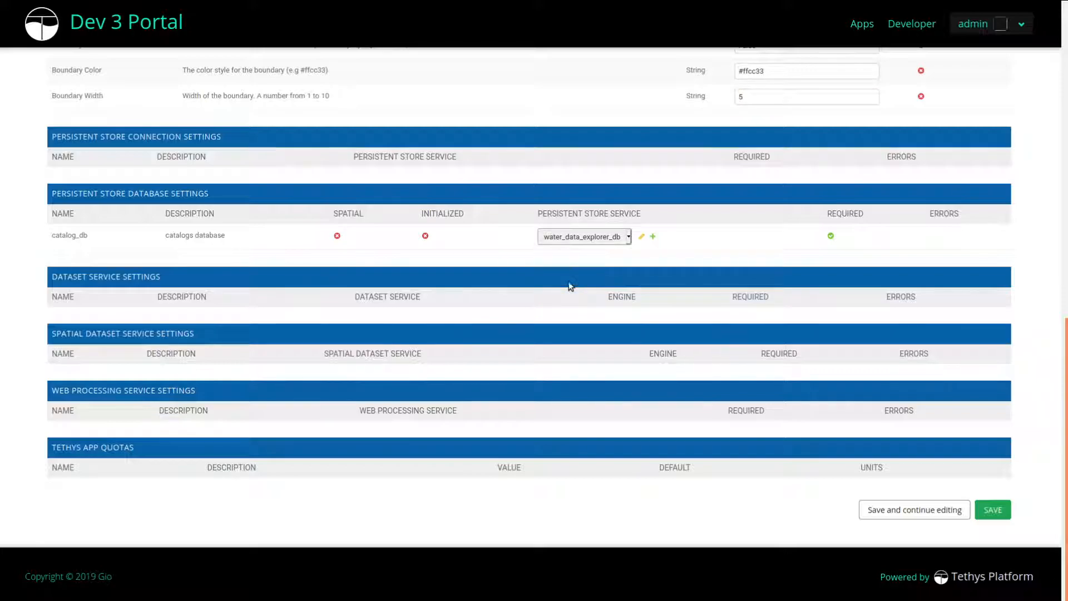
{"action": "left_click", "coordinate": [999, 511]}
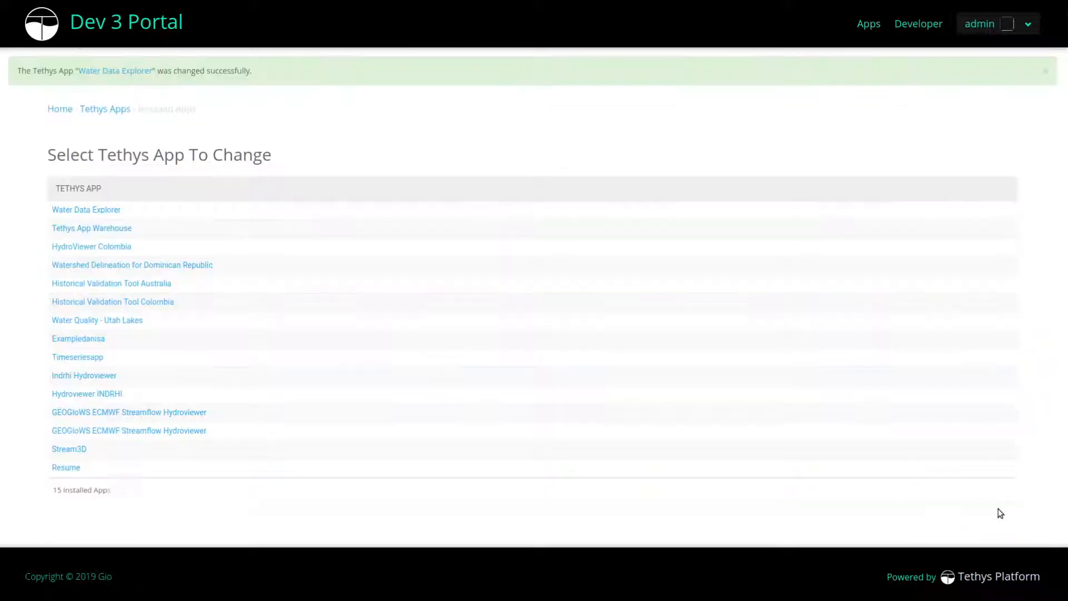
Step: Open Water Data Explorer from the portal's Apps Library and inspect the configured boundary and surrounding map
{"action": "left_click", "coordinate": [876, 24]}
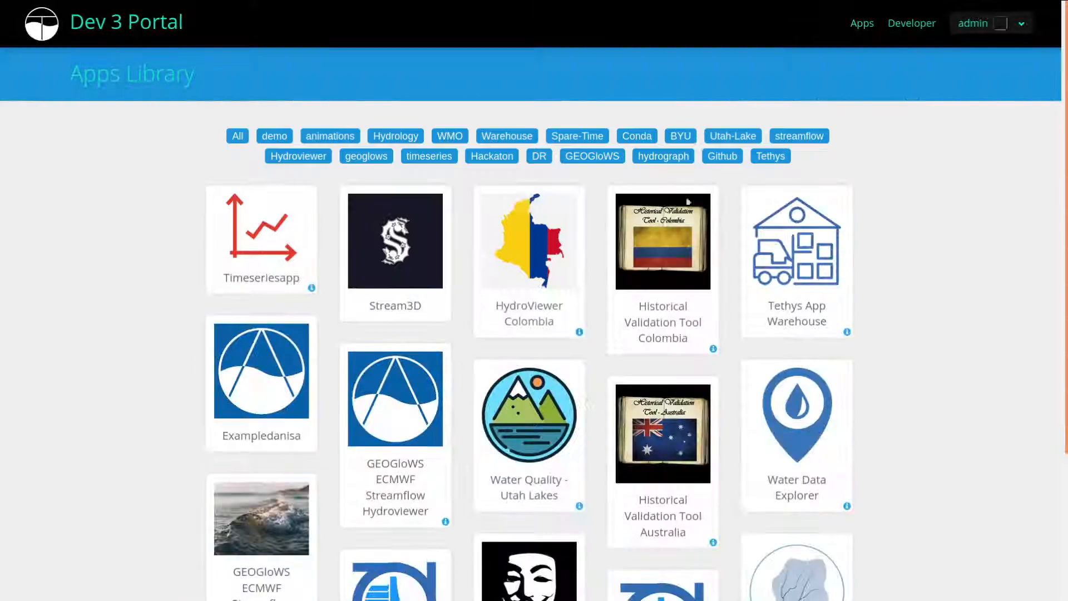
{"action": "left_click", "coordinate": [810, 445]}
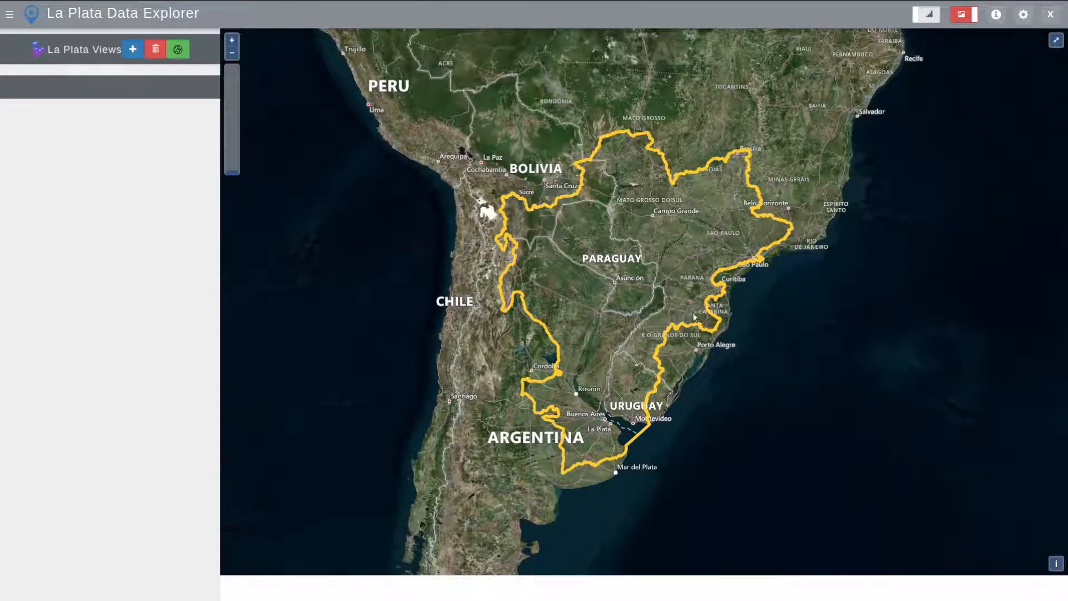
{"action": "left_click_drag", "start_coordinate": [644, 281], "coordinate": [625, 66]}
{"action": "left_click_drag", "start_coordinate": [664, 191], "coordinate": [624, 59]}
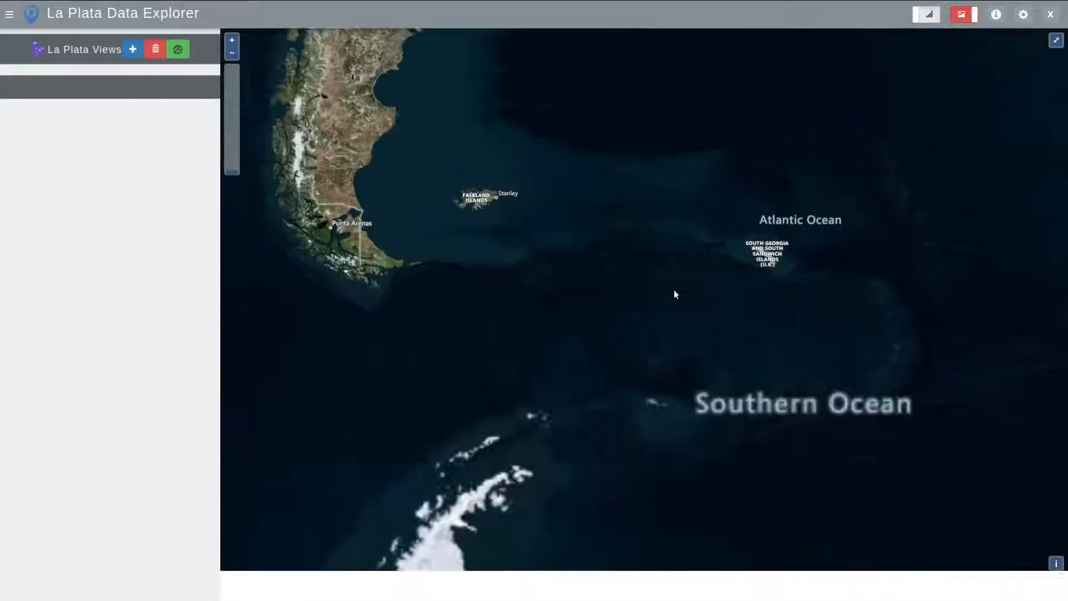
{"action": "left_click_drag", "start_coordinate": [667, 283], "coordinate": [770, 500]}
{"action": "left_click_drag", "start_coordinate": [657, 207], "coordinate": [561, 286]}
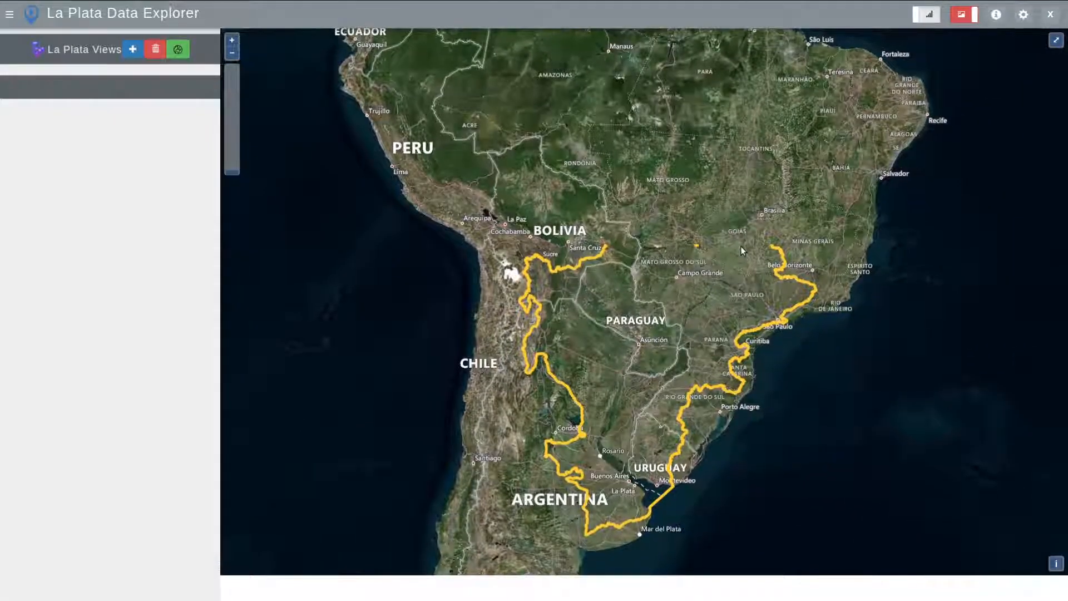
Step: Toggle the boundary layer's display on the map several times, leaving it hidden
{"action": "left_click", "coordinate": [963, 16]}
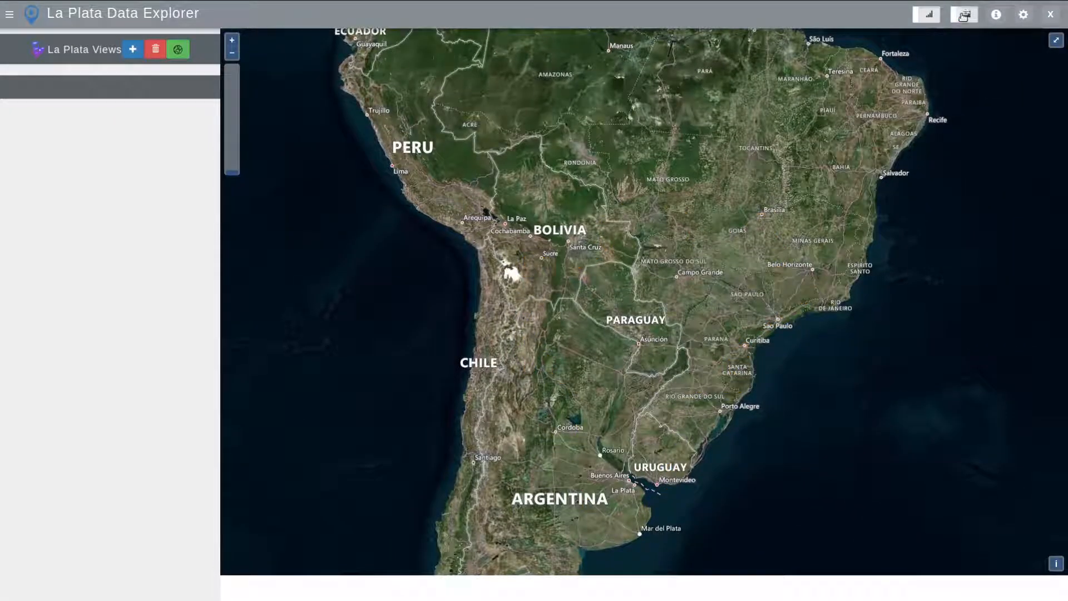
{"action": "left_click", "coordinate": [963, 17]}
{"action": "left_click", "coordinate": [962, 17]}
{"action": "left_click", "coordinate": [963, 16]}
{"action": "left_click_drag", "start_coordinate": [796, 262], "coordinate": [806, 332]}
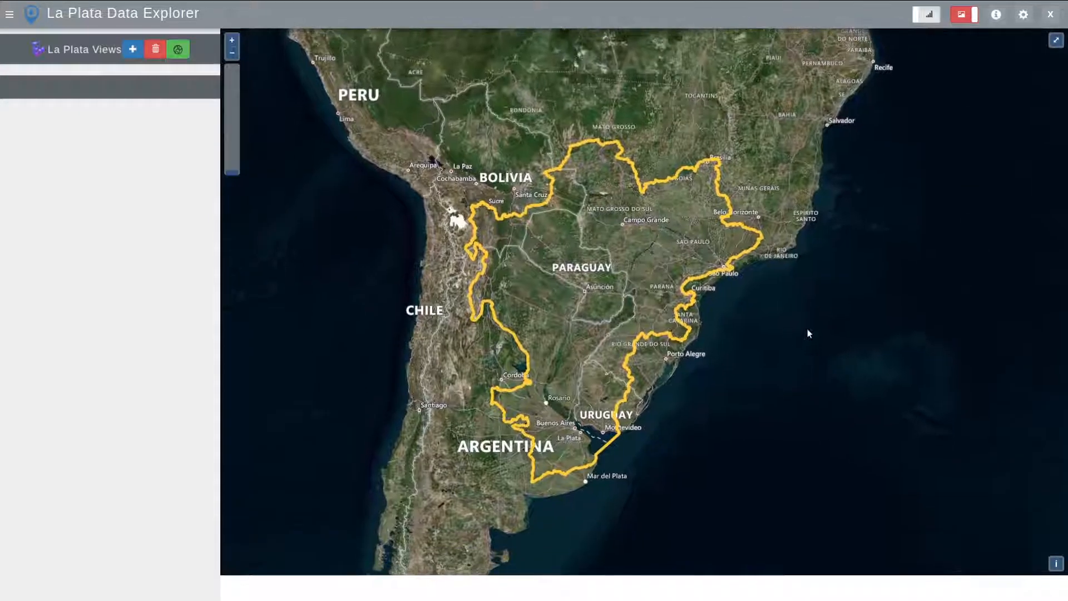
{"action": "left_click", "coordinate": [962, 15]}
{"action": "scroll", "coordinate": [759, 199], "scroll_direction": "down", "scroll_amount": 3}
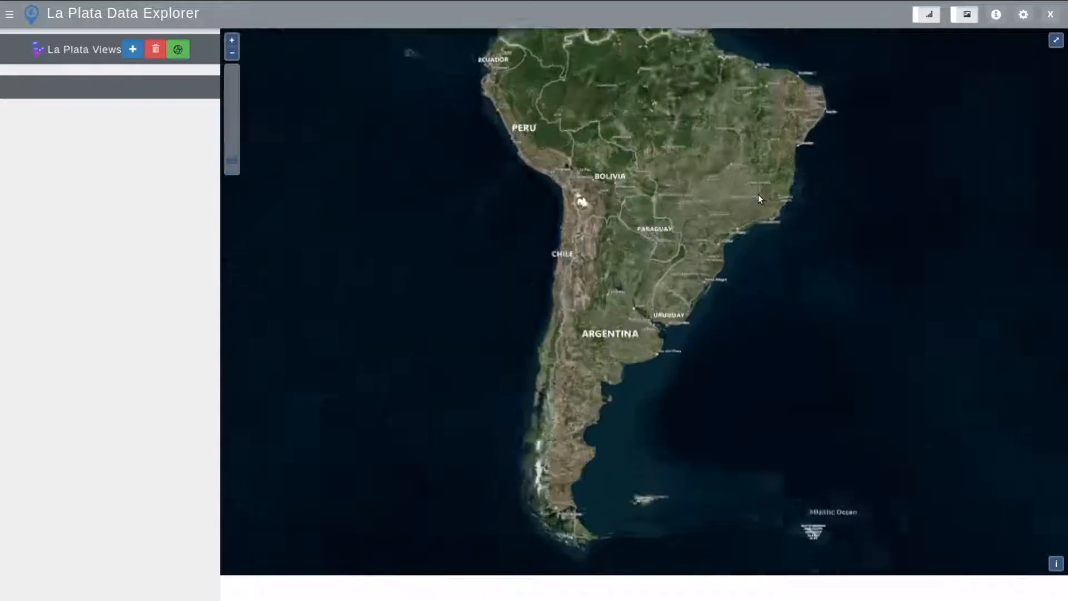
{"action": "left_click_drag", "start_coordinate": [758, 198], "coordinate": [623, 324]}
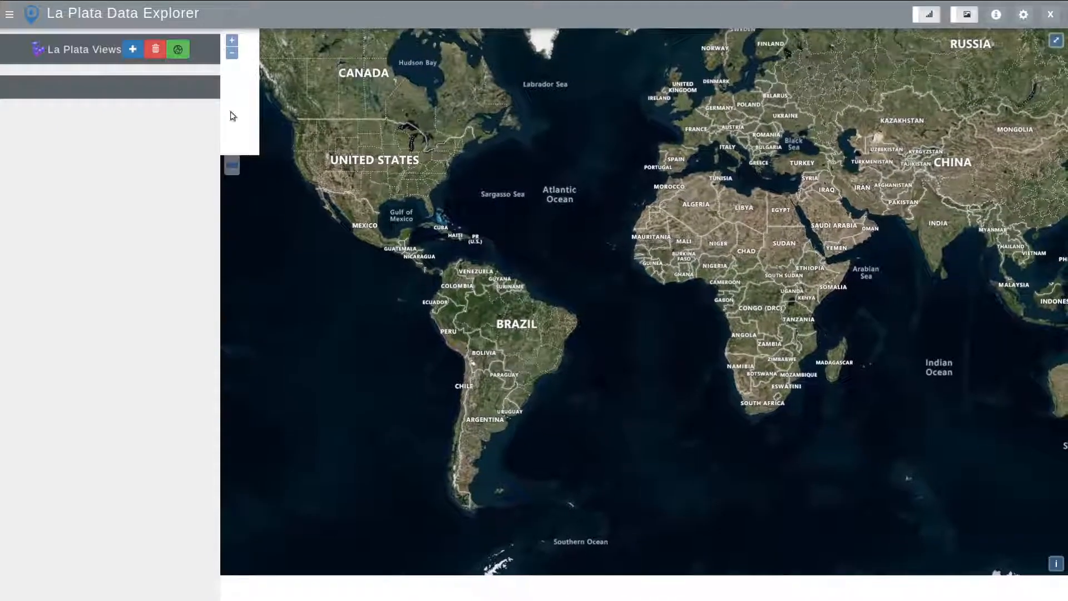
Step: Start adding a catalog of views to La Plata Views and title it Countries
{"action": "left_click", "coordinate": [133, 49]}
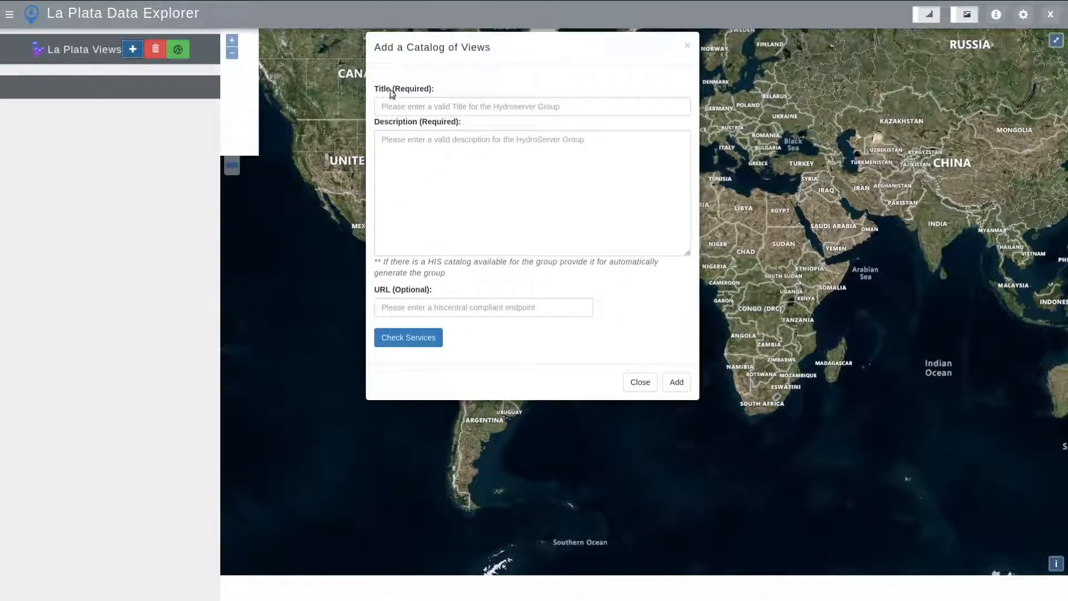
{"action": "left_click", "coordinate": [445, 100]}
{"action": "type", "text": "La"}
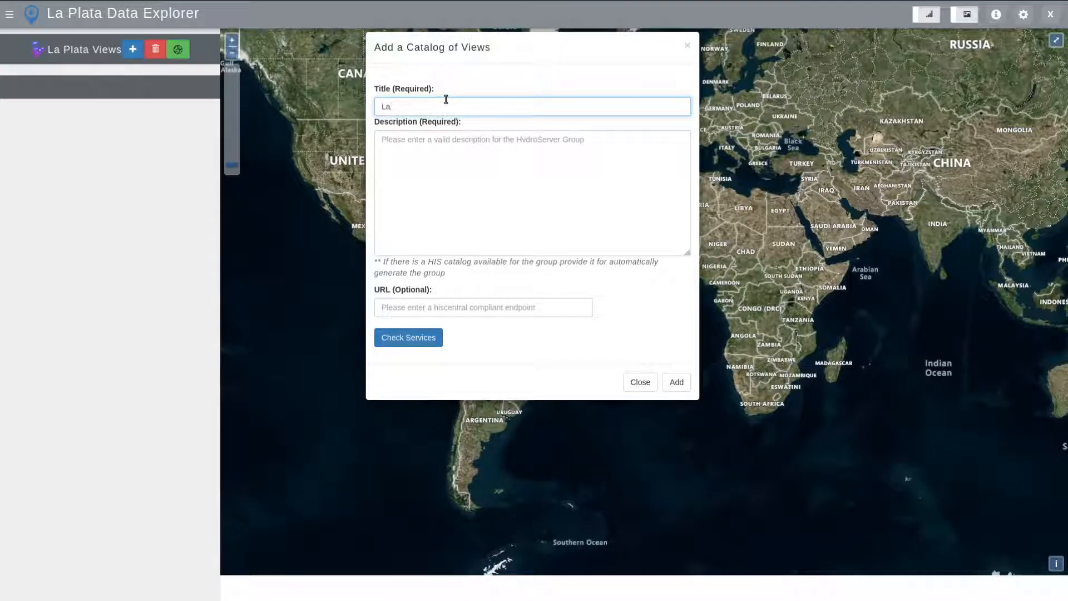
{"action": "type", "text": " P"}
{"action": "key", "text": "BackSpace"}
{"action": "key", "text": "BackSpace"}
{"action": "type", "text": "Plata"}
{"action": "key", "text": "BackSpace"}
{"action": "key", "text": "BackSpace"}
{"action": "key", "text": "BackSpace"}
{"action": "key", "text": "BackSpace"}
{"action": "key", "text": "BackSpace"}
{"action": "key", "text": "BackSpace"}
{"action": "key", "text": "BackSpace"}
{"action": "type", "text": "Countries"}
Step: Describe the catalog as "This is a catalog for the countries of La Plata Basin"
{"action": "left_click", "coordinate": [446, 165]}
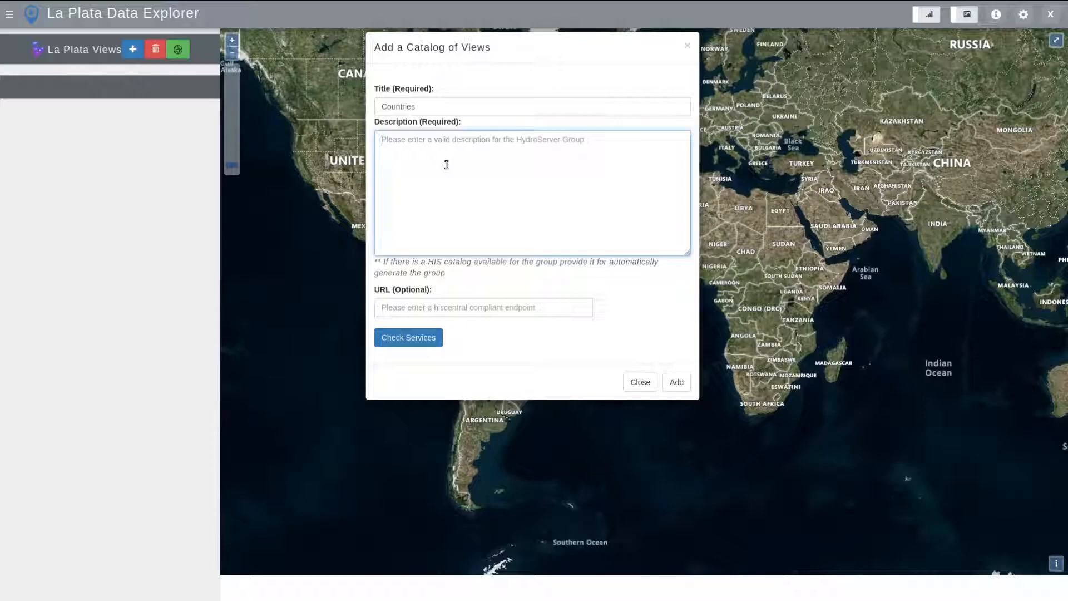
{"action": "type", "text": "THis is"}
{"action": "key", "text": "BackSpace"}
{"action": "key", "text": "BackSpace"}
{"action": "key", "text": "BackSpace"}
{"action": "key", "text": "BackSpace"}
{"action": "key", "text": "BackSpace"}
{"action": "key", "text": "BackSpace"}
{"action": "key", "text": "BackSpace"}
{"action": "type", "text": "his"}
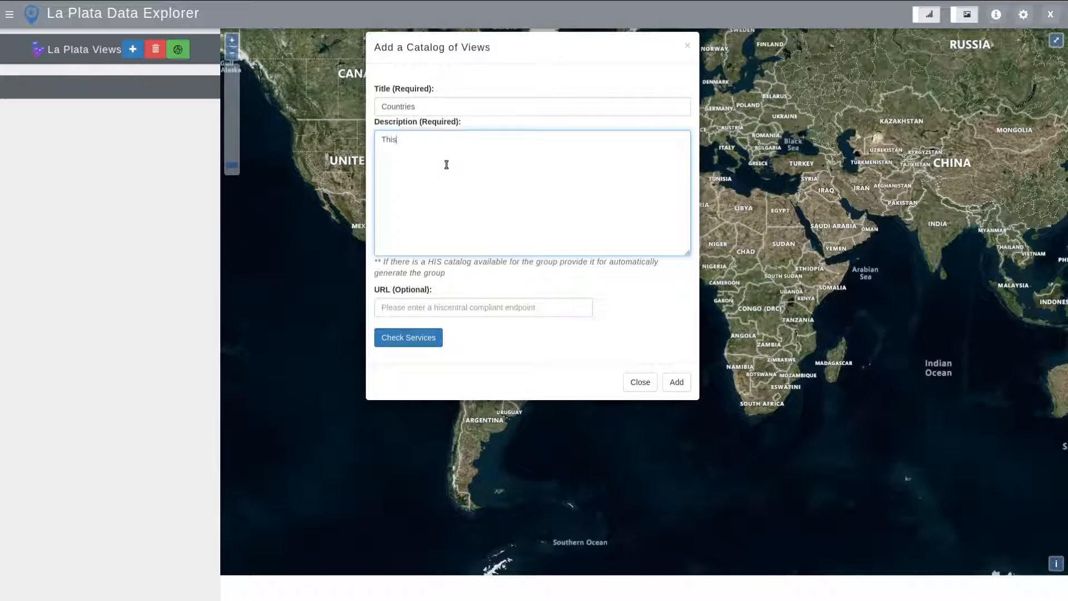
{"action": "type", "text": " is a service for"}
{"action": "type", "text": " the countr"}
{"action": "type", "text": "ies"}
{"action": "key", "text": "BackSpace"}
{"action": "key", "text": "BackSpace"}
{"action": "key", "text": "BackSpace"}
{"action": "key", "text": "BackSpace"}
{"action": "key", "text": "BackSpace"}
{"action": "key", "text": "BackSpace"}
{"action": "key", "text": "BackSpace"}
{"action": "type", "text": "catalog part"}
{"action": "key", "text": "BackSpace"}
{"action": "key", "text": "BackSpace"}
{"action": "key", "text": "BackSpace"}
{"action": "key", "text": "BackSpace"}
{"action": "key", "text": "BackSpace"}
{"action": "type", "text": "of la Plata Basin"}
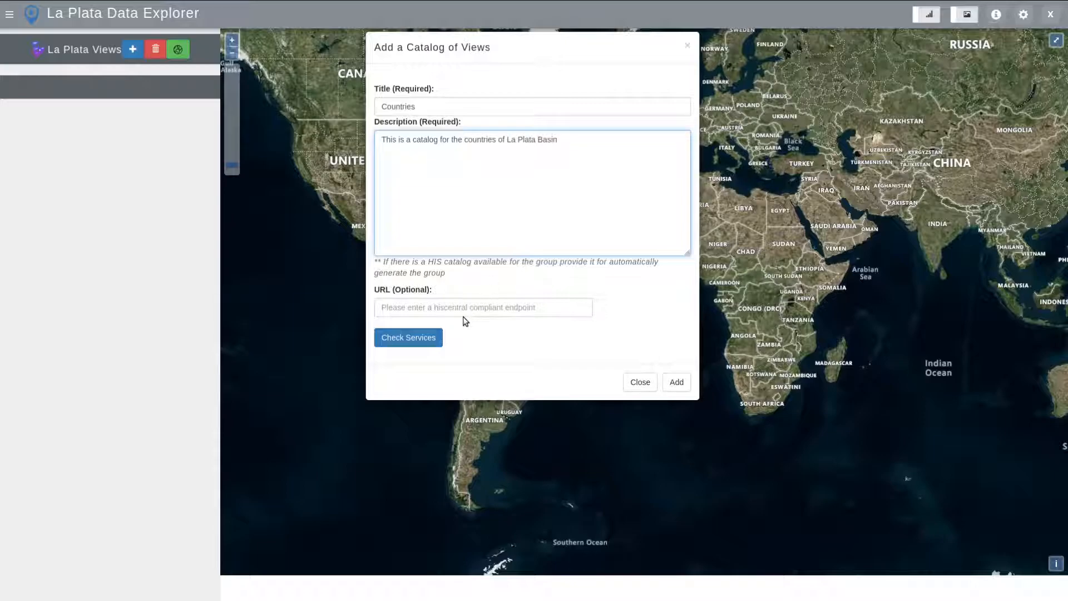
{"action": "left_click", "coordinate": [444, 307]}
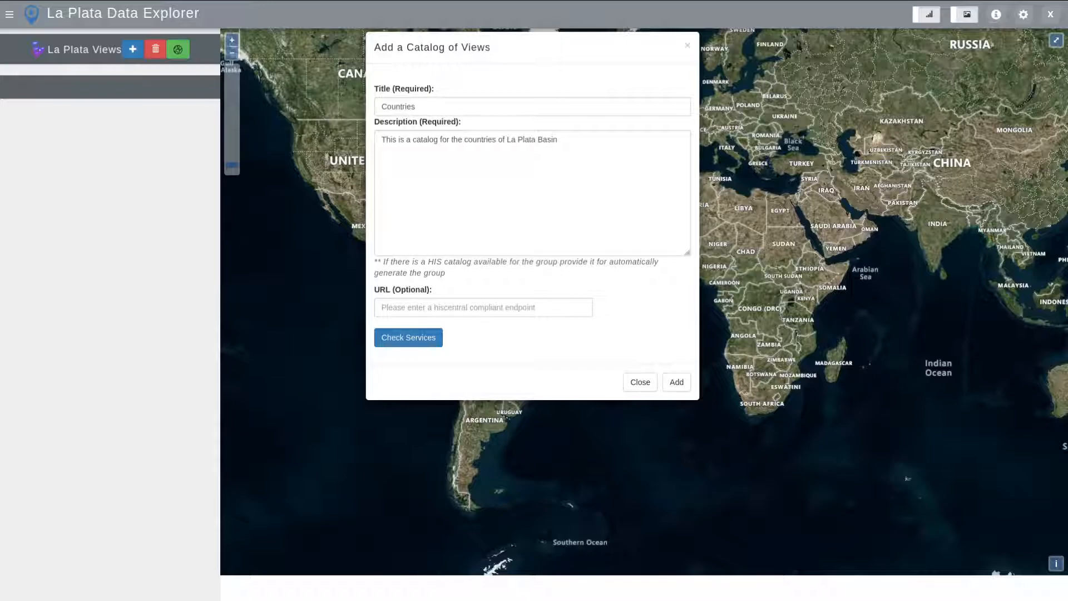
{"action": "key", "text": "alt+Tab"}
{"action": "left_click", "coordinate": [522, 310]}
{"action": "key", "text": "ctrl+v"}
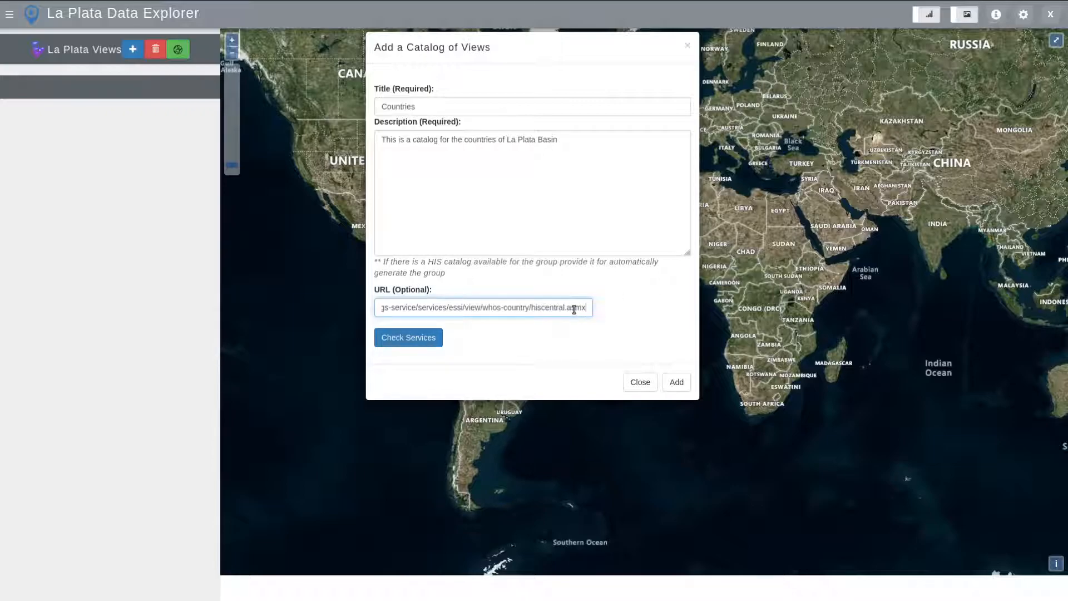
Step: Check the catalog's URL along its whole length, from the hiscentral.asmx ending back to its beginning
{"action": "left_click_drag", "start_coordinate": [560, 307], "coordinate": [319, 313]}
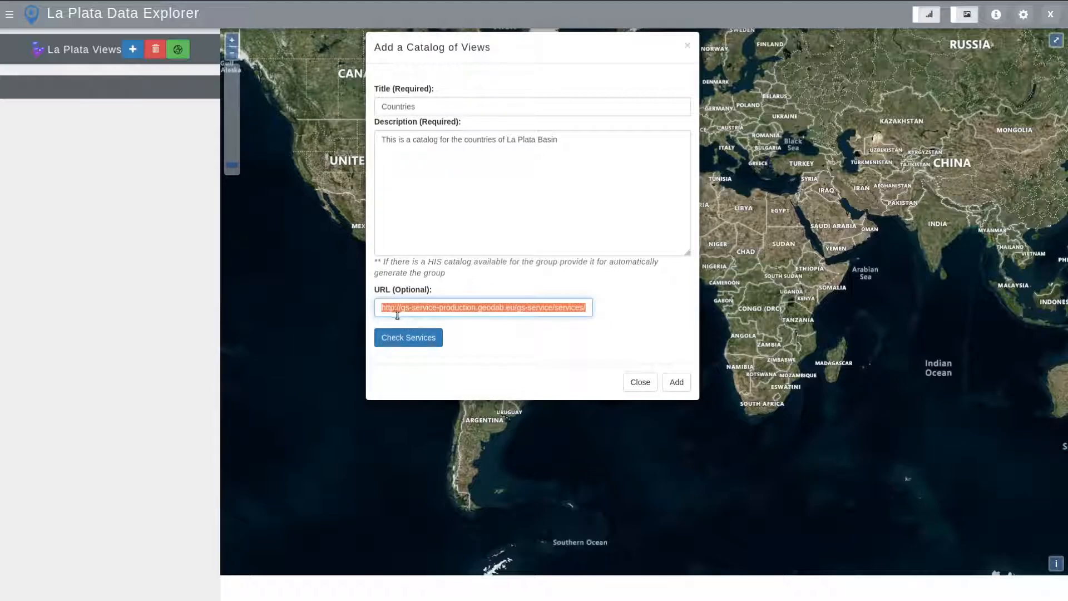
{"action": "left_click", "coordinate": [396, 311]}
{"action": "key", "text": "End"}
{"action": "key", "text": "BackSpace"}
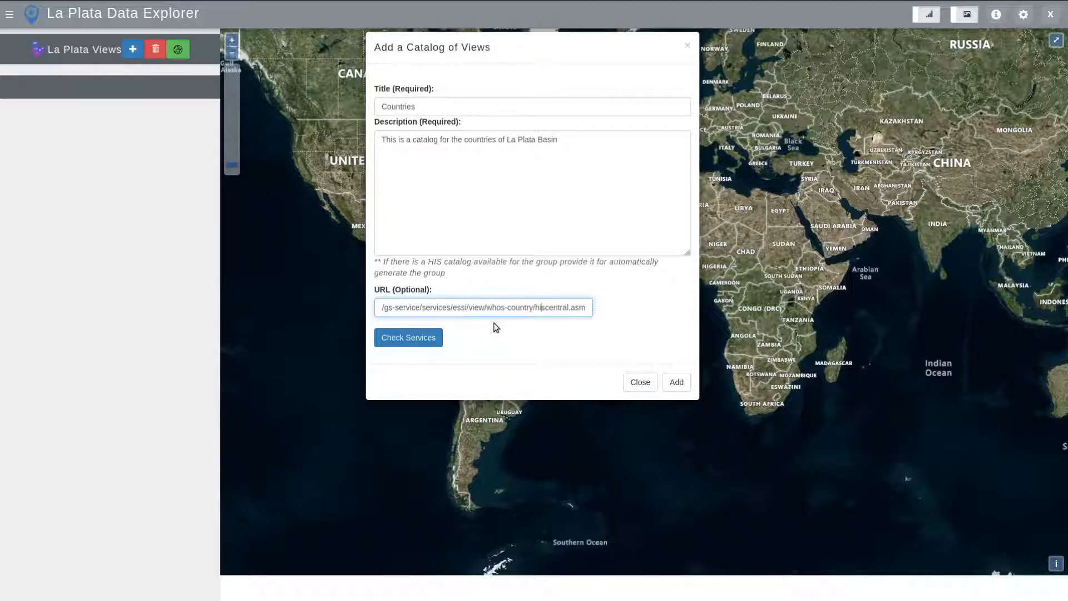
{"action": "type", "text": "x"}
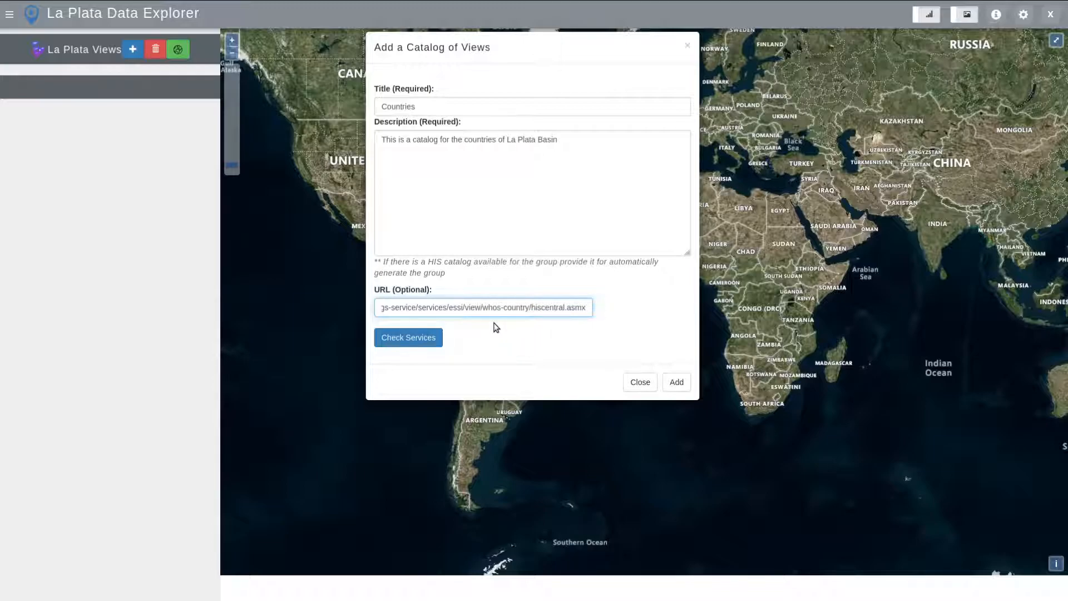
{"action": "key", "text": "Left"}
{"action": "key", "text": "Left"}
{"action": "key", "text": "Left"}
{"action": "key", "text": "Left"}
{"action": "key", "text": "Left"}
{"action": "key", "text": "Left"}
{"action": "key", "text": "Left"}
{"action": "key", "text": "Left"}
{"action": "key", "text": "Left"}
{"action": "key", "text": "Left"}
{"action": "key", "text": "Left"}
{"action": "key", "text": "Left"}
{"action": "key", "text": "Left"}
{"action": "key", "text": "Left"}
{"action": "key", "text": "Left"}
{"action": "key", "text": "Left"}
{"action": "key", "text": "Left"}
{"action": "key", "text": "Left"}
{"action": "key", "text": "Left"}
{"action": "key", "text": "Left"}
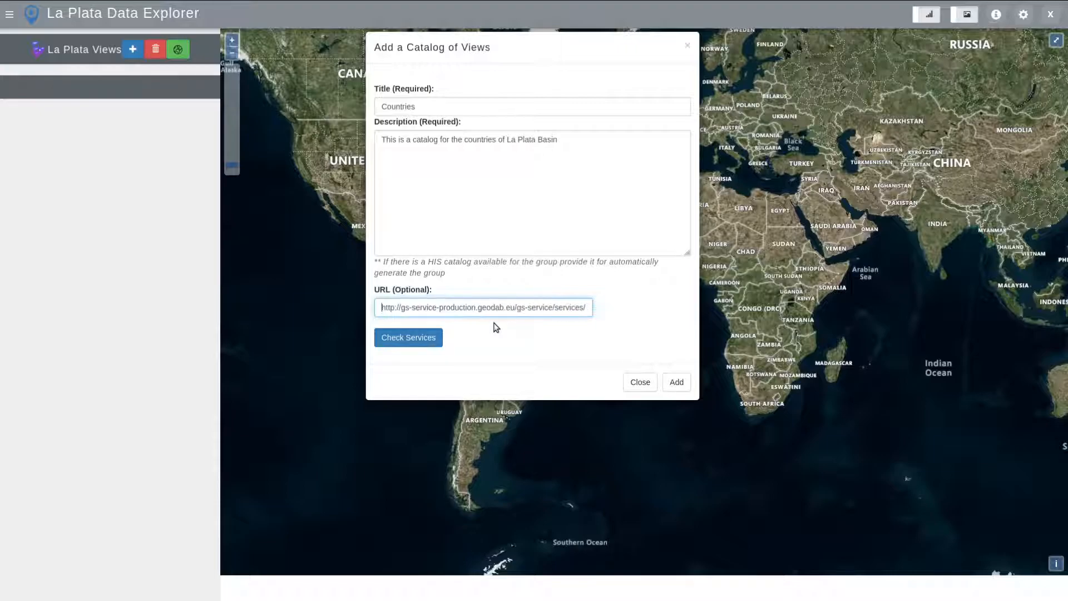
Step: Check the endpoint's available services, add the catalog with Argentina, Brazil and Uruguay, and display all three services' stations on the map
{"action": "left_click", "coordinate": [425, 341]}
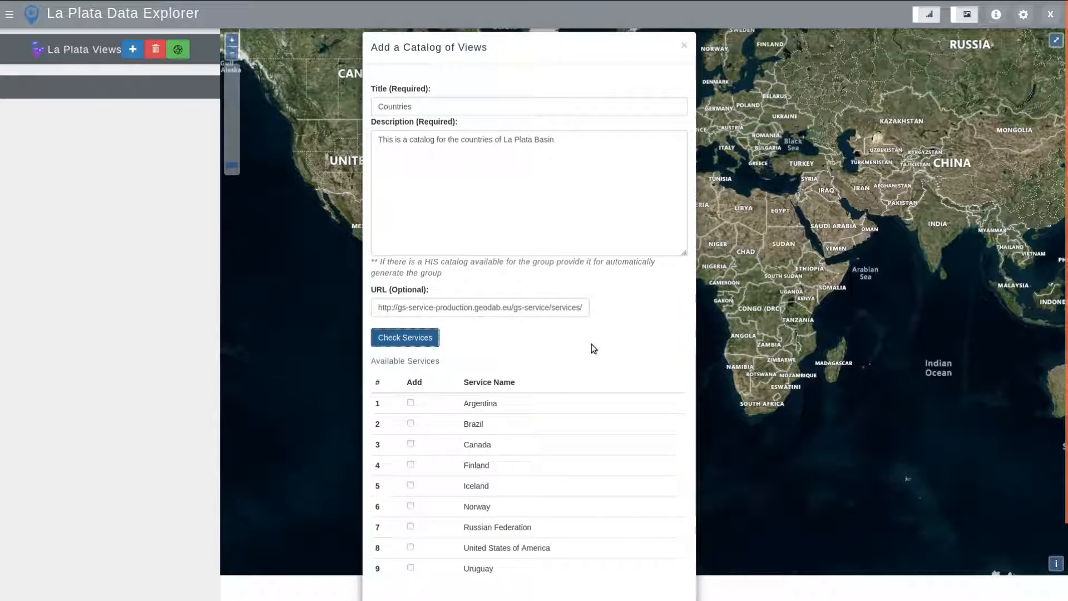
{"action": "scroll", "coordinate": [576, 379], "scroll_direction": "down", "scroll_amount": 2}
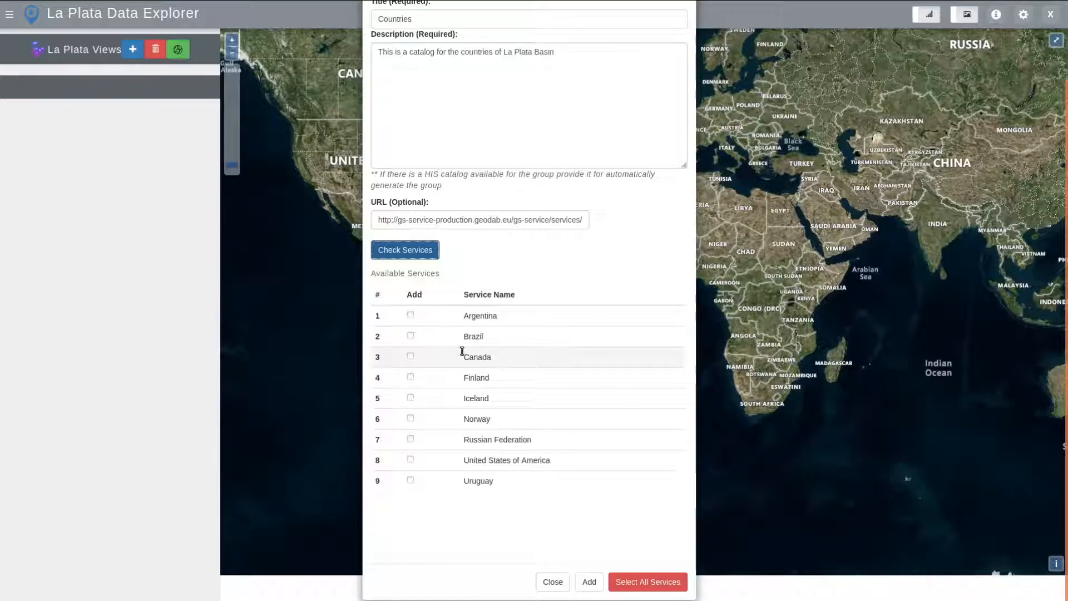
{"action": "left_click", "coordinate": [411, 314]}
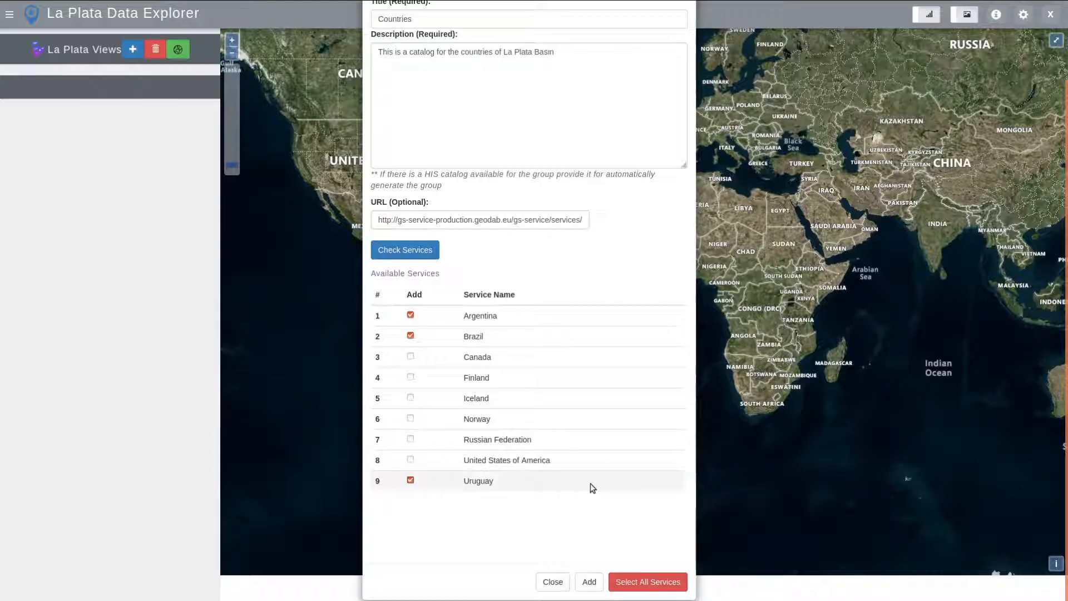
{"action": "left_click", "coordinate": [591, 584]}
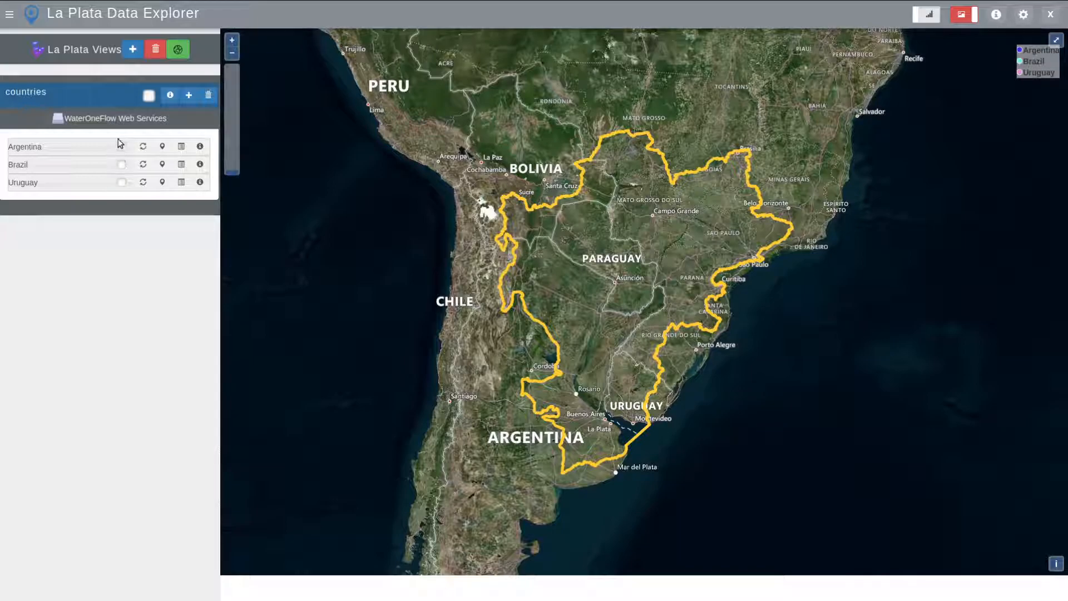
{"action": "left_click", "coordinate": [149, 95]}
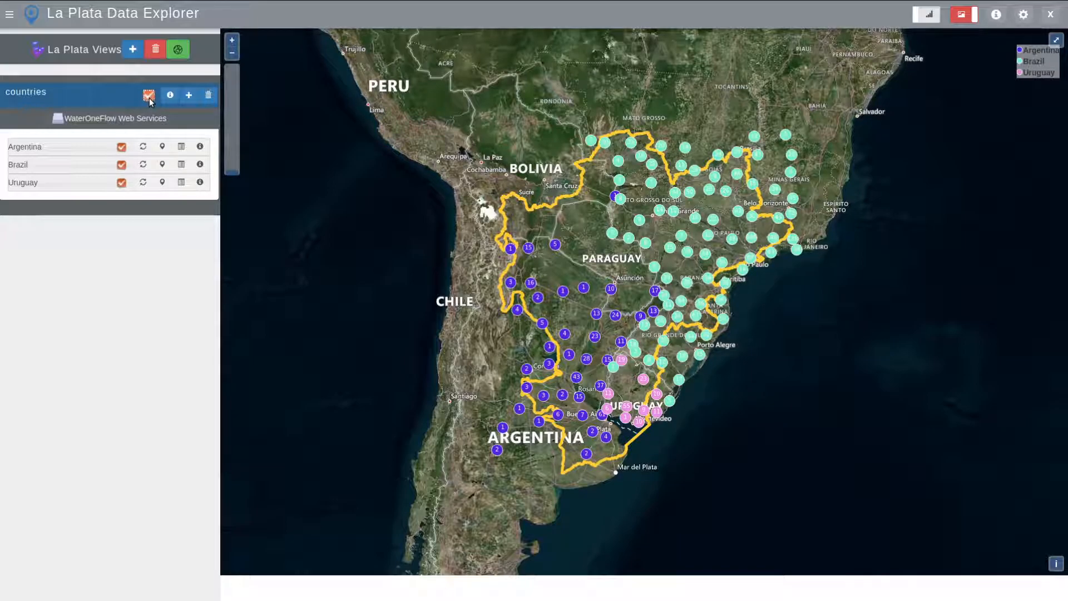
Step: Hide all the stations of the countries catalog at once, show them again, and hide them once more
{"action": "left_click", "coordinate": [148, 95]}
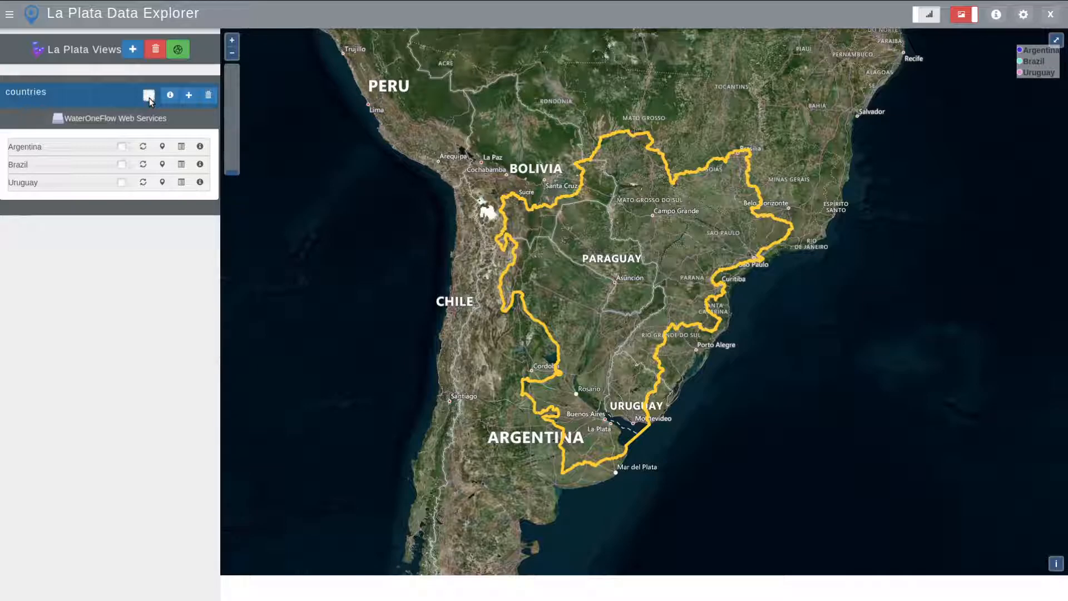
{"action": "left_click", "coordinate": [149, 95]}
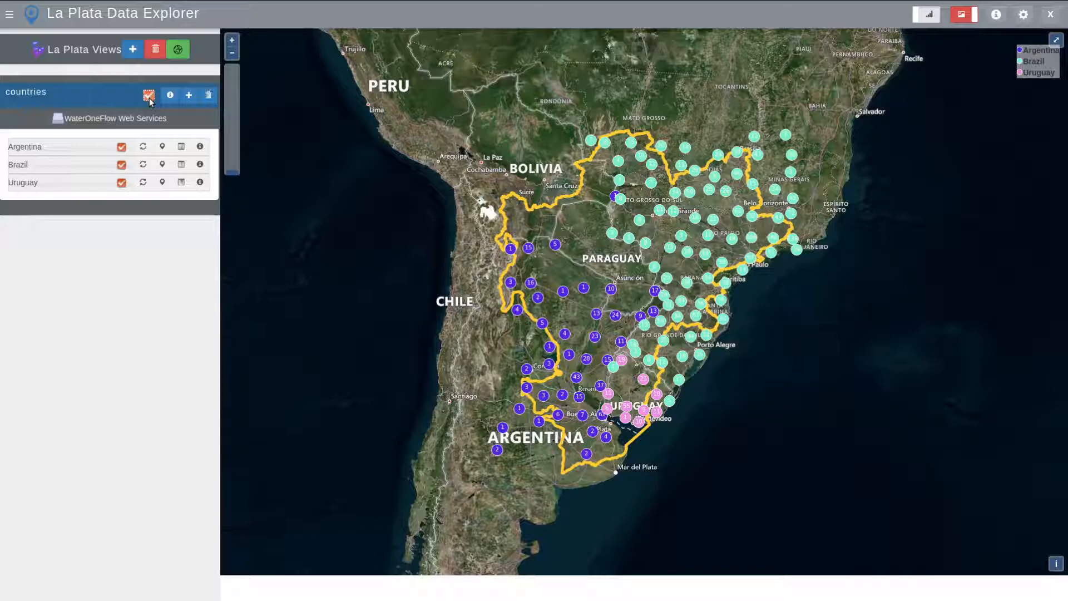
{"action": "left_click", "coordinate": [146, 97]}
Step: Switch the Argentina, Brazil and Uruguay services individually until only Uruguay's stations are displayed, and inspect those stations up close
{"action": "left_click", "coordinate": [121, 147]}
{"action": "left_click", "coordinate": [122, 165]}
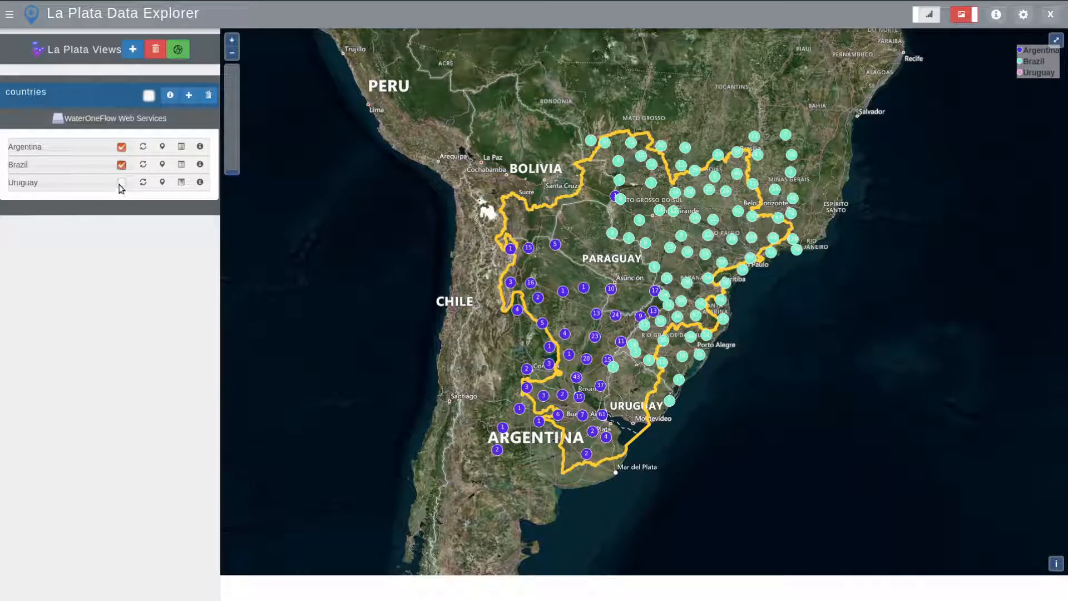
{"action": "left_click", "coordinate": [120, 182]}
{"action": "left_click", "coordinate": [121, 183]}
{"action": "left_click", "coordinate": [122, 146]}
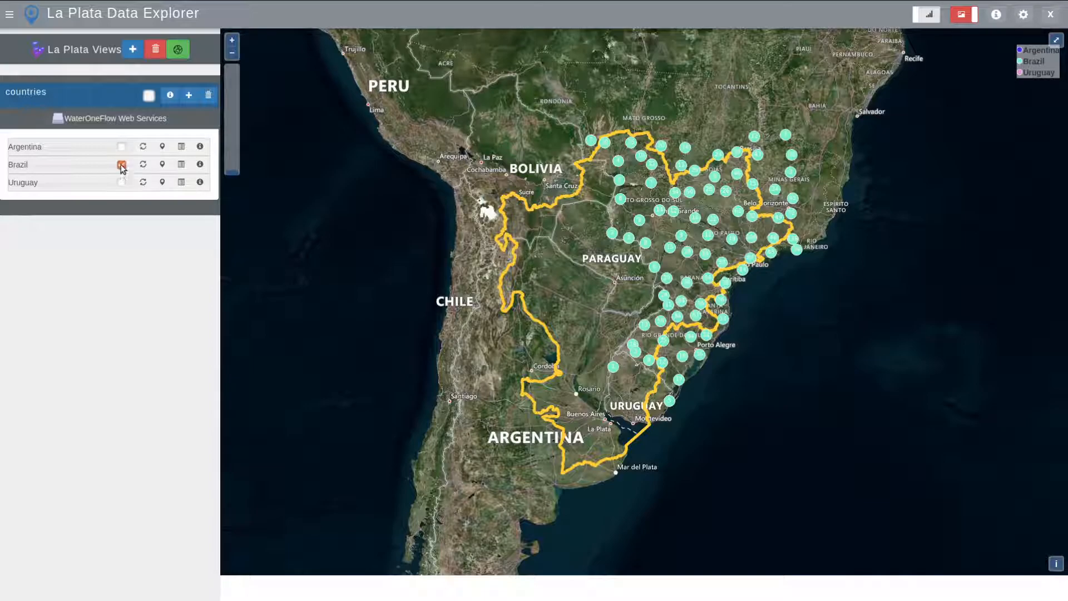
{"action": "left_click", "coordinate": [122, 165]}
{"action": "left_click", "coordinate": [121, 184]}
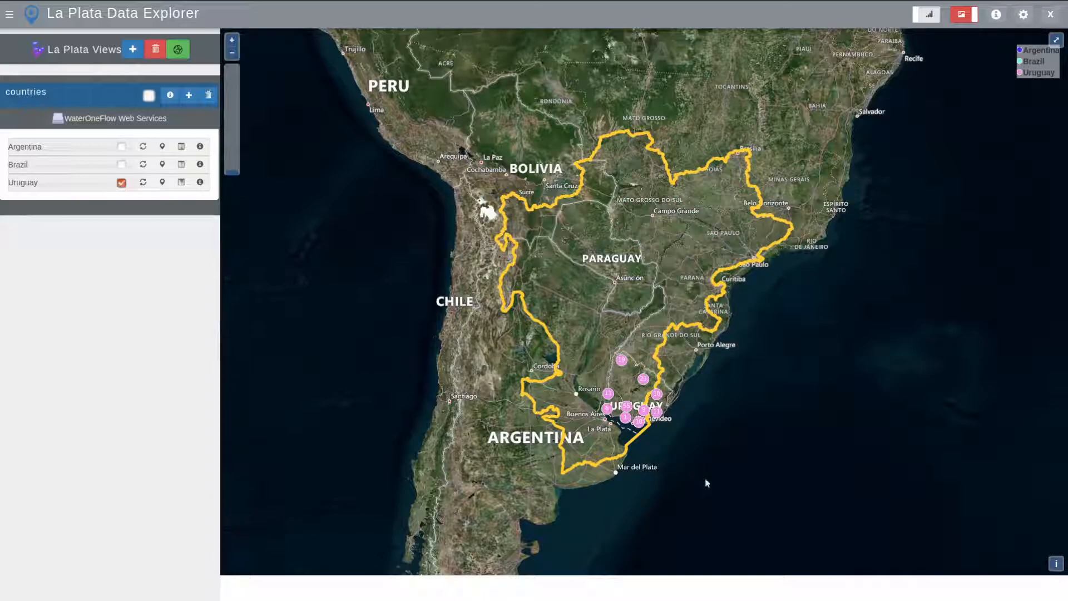
{"action": "scroll", "coordinate": [632, 410], "scroll_direction": "up", "scroll_amount": 2}
{"action": "scroll", "coordinate": [636, 356], "scroll_direction": "up", "scroll_amount": 1}
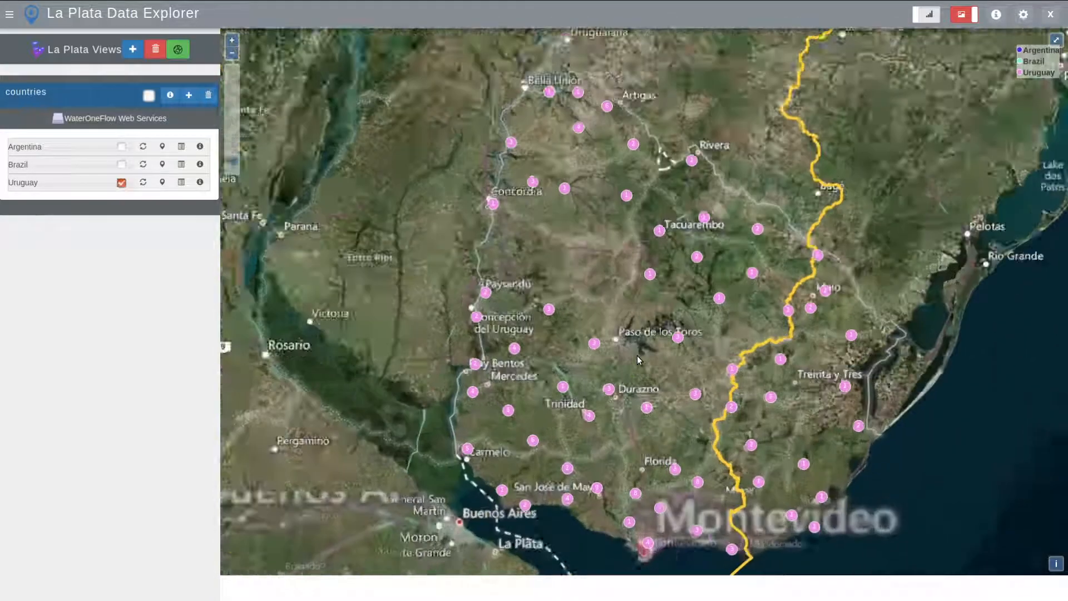
{"action": "scroll", "coordinate": [636, 355], "scroll_direction": "down", "scroll_amount": 1}
{"action": "scroll", "coordinate": [637, 355], "scroll_direction": "down", "scroll_amount": 2}
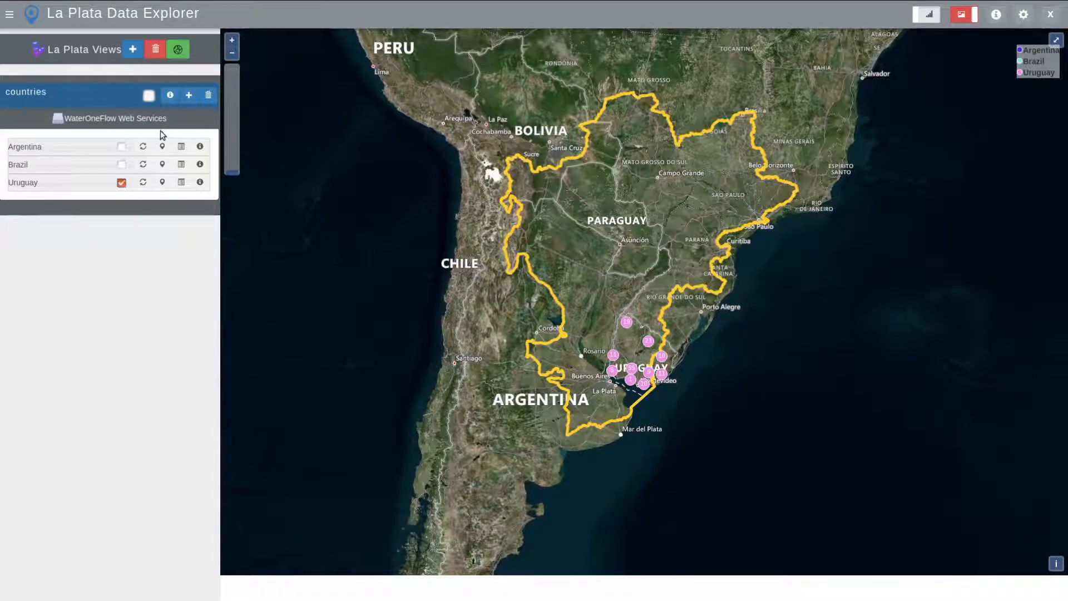
Step: Display the Argentina and Brazil stations alongside Uruguay's, and hide both services again
{"action": "left_click", "coordinate": [123, 148]}
{"action": "left_click", "coordinate": [123, 165]}
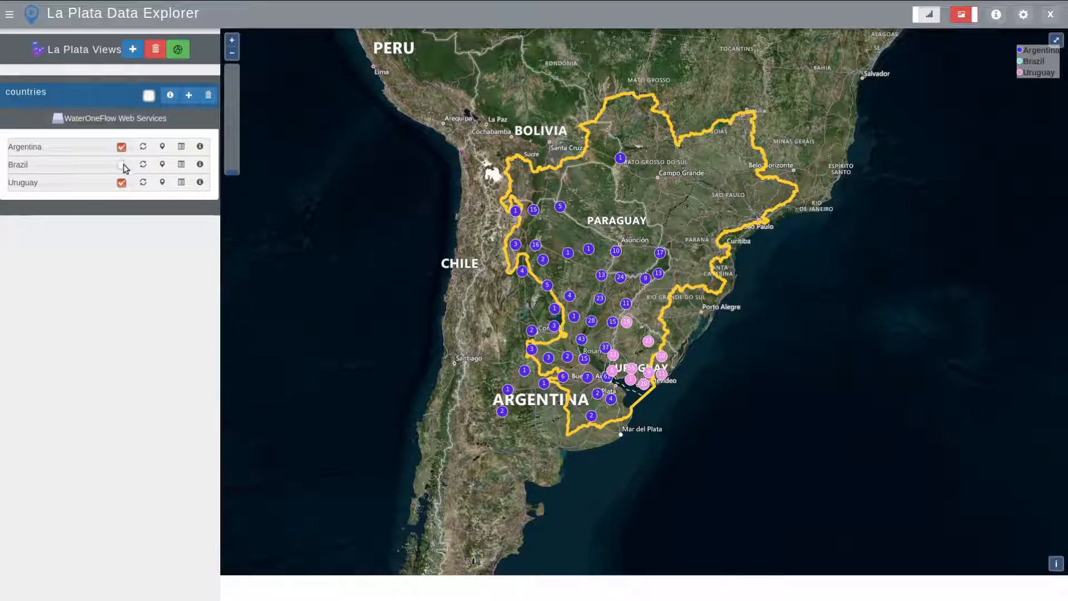
{"action": "left_click", "coordinate": [122, 166]}
{"action": "left_click", "coordinate": [122, 147]}
Step: Zoom the map to each service's stations in turn: Uruguay, Argentina and Brazil, leaving all three displayed
{"action": "left_click", "coordinate": [162, 182]}
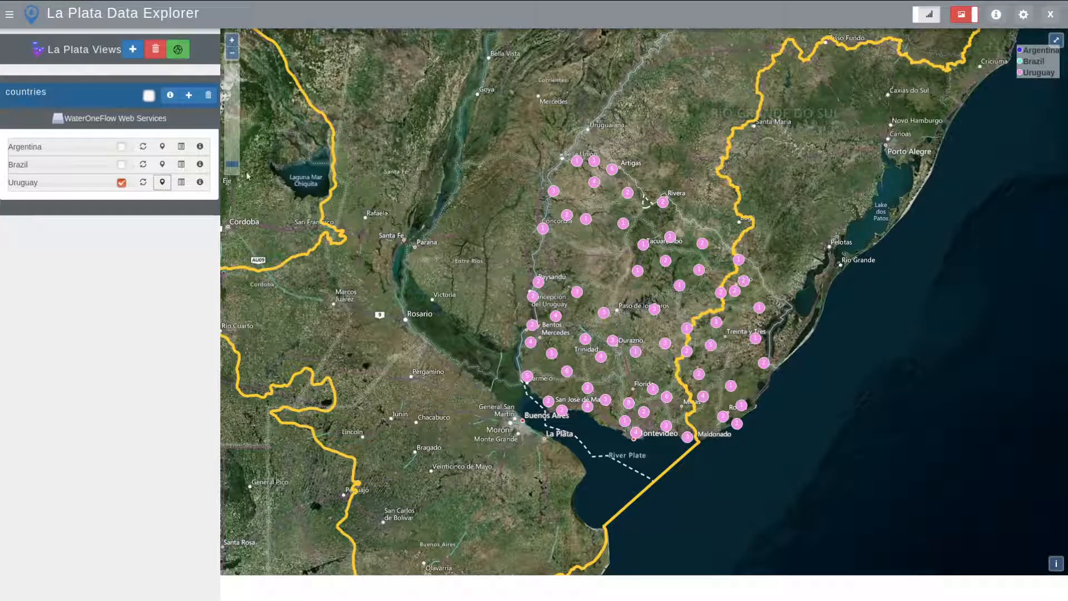
{"action": "left_click", "coordinate": [162, 146]}
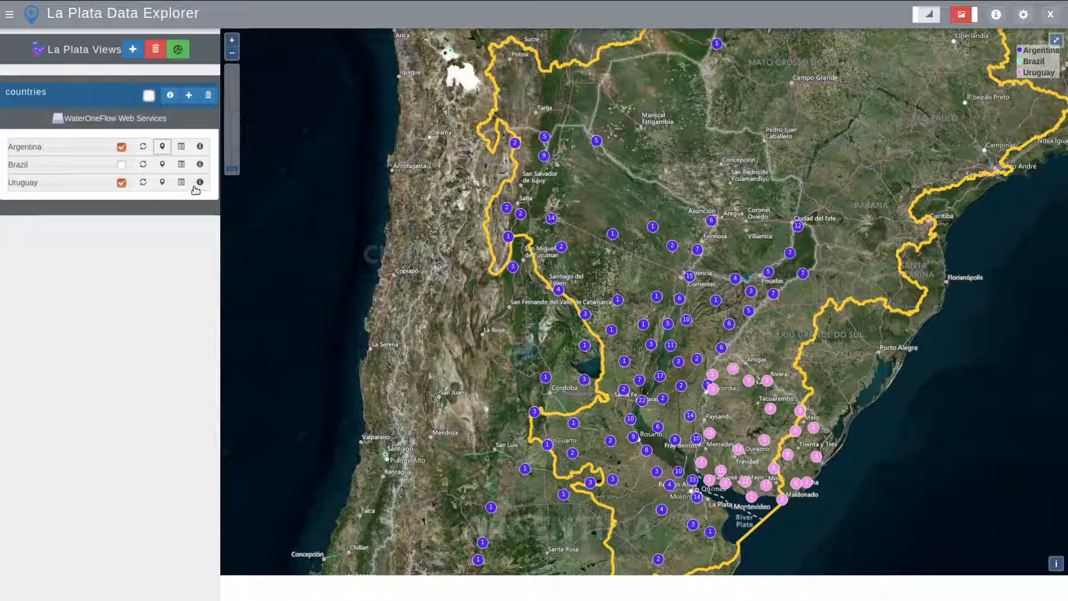
{"action": "left_click", "coordinate": [162, 164]}
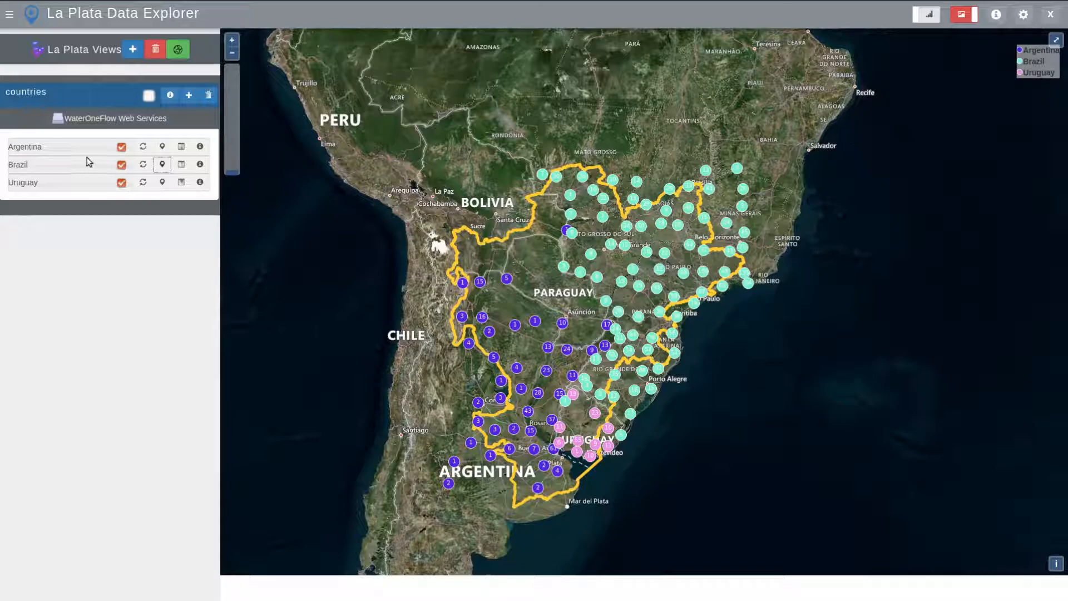
Step: Open the Argentina service's information and review its description and endpoint URL
{"action": "left_click", "coordinate": [200, 146]}
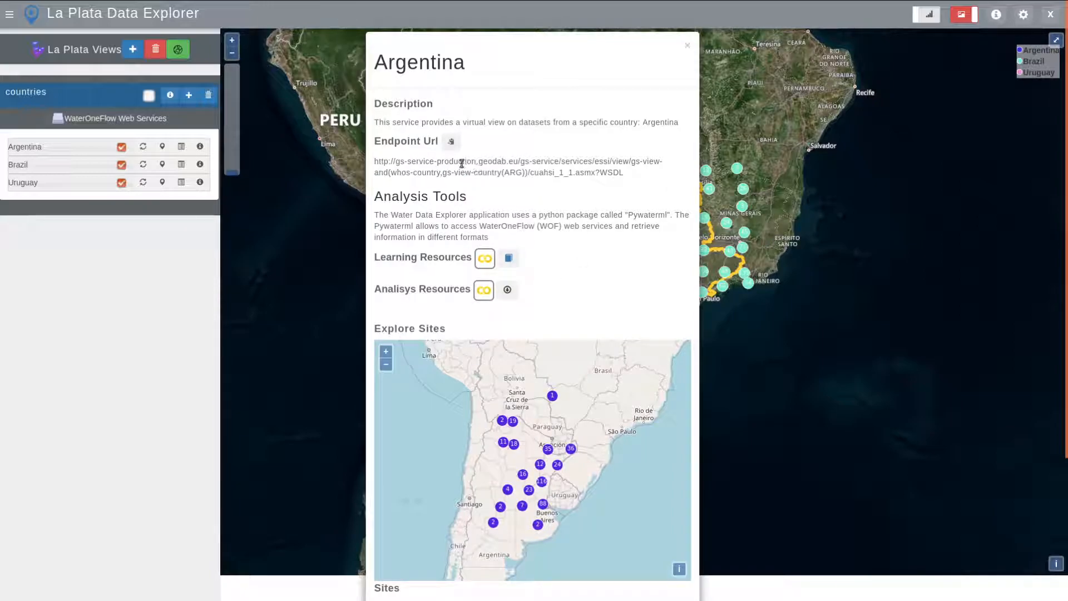
{"action": "triple_click", "coordinate": [424, 122]}
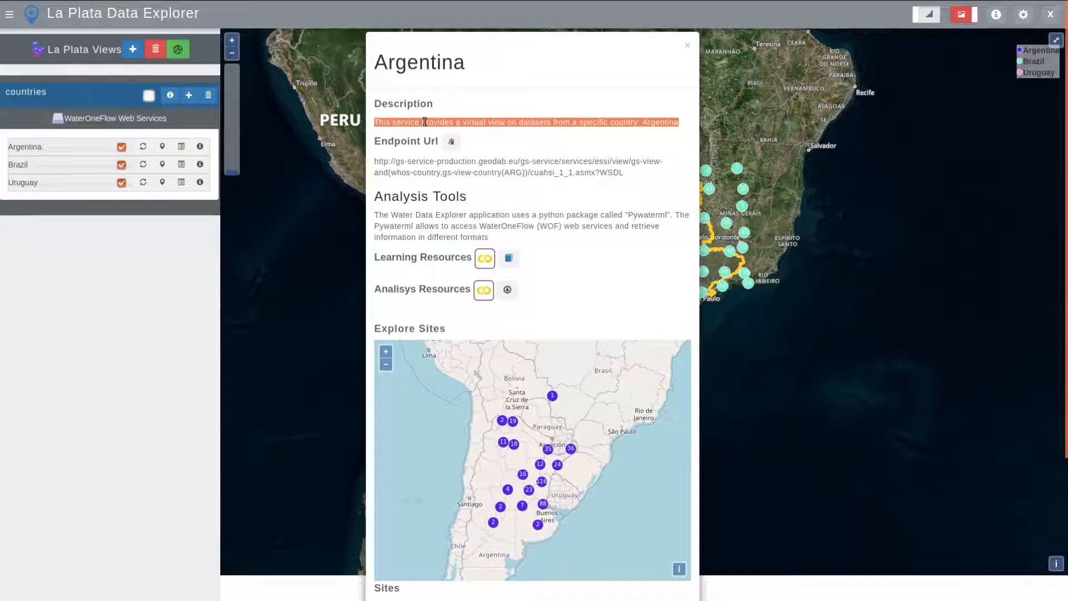
{"action": "triple_click", "coordinate": [469, 170]}
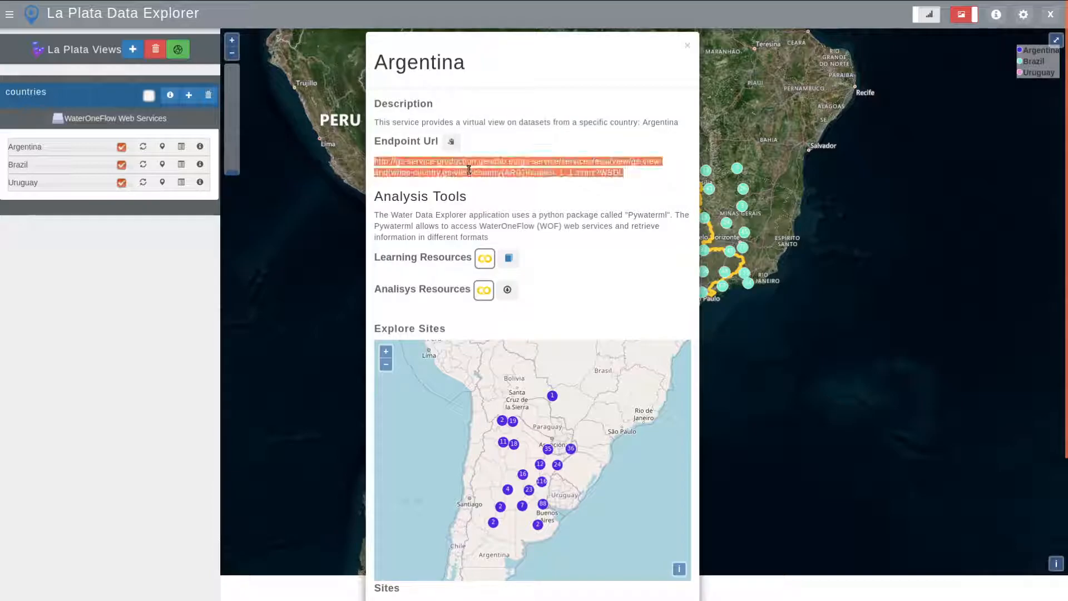
{"action": "left_click", "coordinate": [530, 174]}
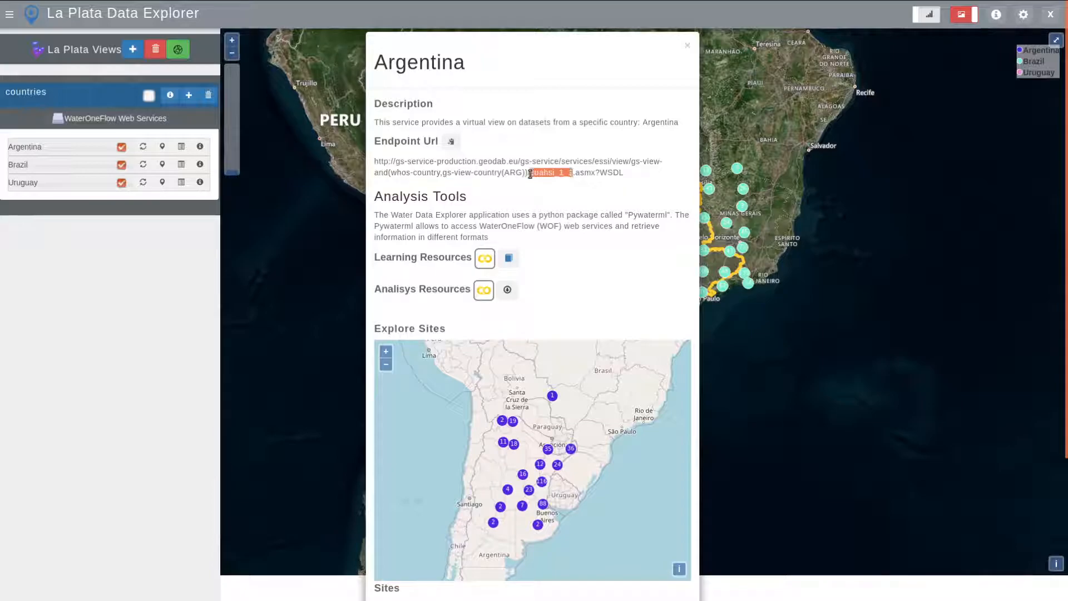
{"action": "triple_click", "coordinate": [530, 173]}
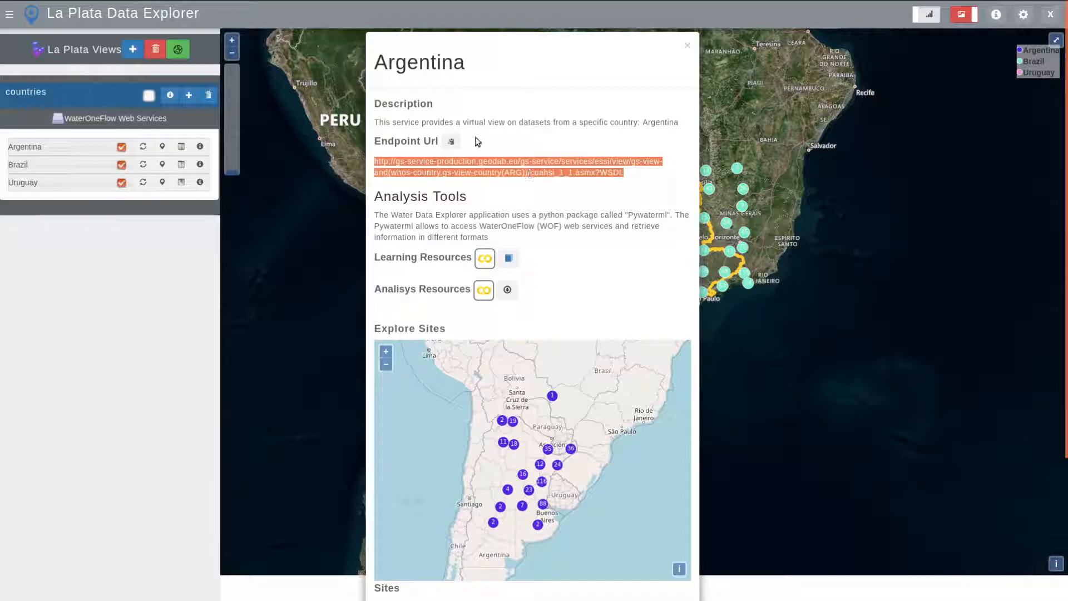
Step: Copy the Argentina service's endpoint URL and open it in the empty browser tab
{"action": "left_click", "coordinate": [453, 143]}
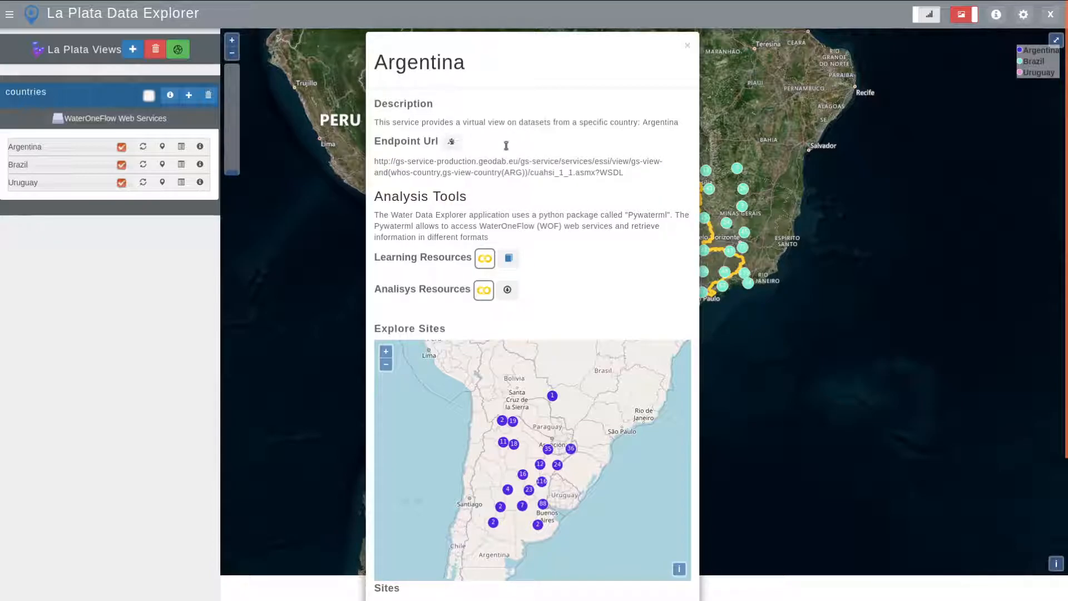
{"action": "mouse_move", "coordinate": [38, 1]}
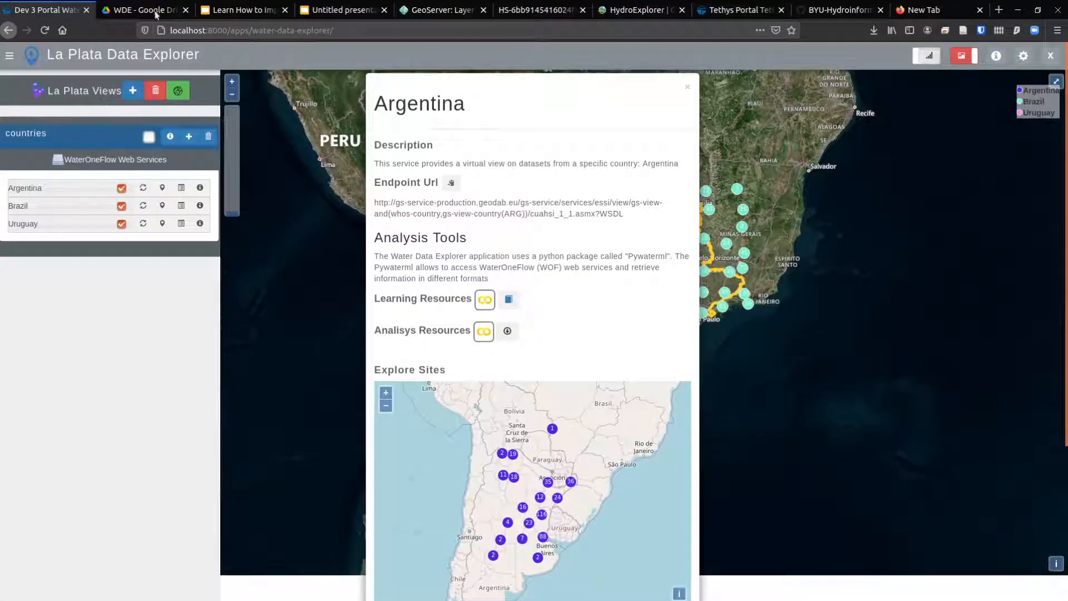
{"action": "left_click", "coordinate": [924, 10]}
{"action": "key", "text": "ctrl+v"}
{"action": "key", "text": "Return"}
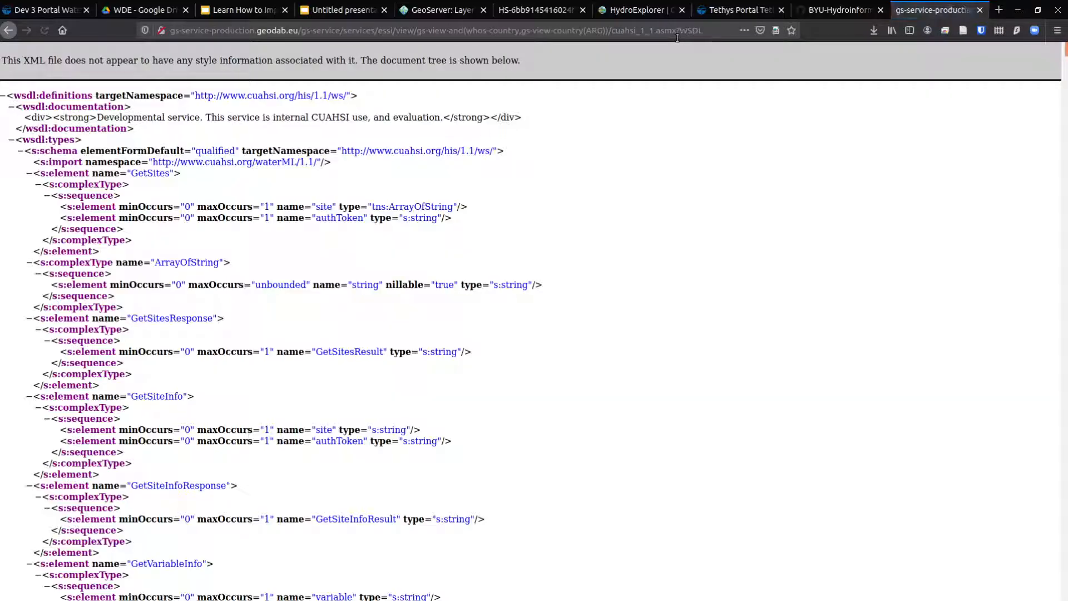
Step: Skim the endpoint's WSDL document and return to the endpoint URL in Argentina's information in the La Plata Data Explorer
{"action": "scroll", "coordinate": [324, 243], "scroll_direction": "down", "scroll_amount": 10}
{"action": "scroll", "coordinate": [325, 243], "scroll_direction": "up", "scroll_amount": 10}
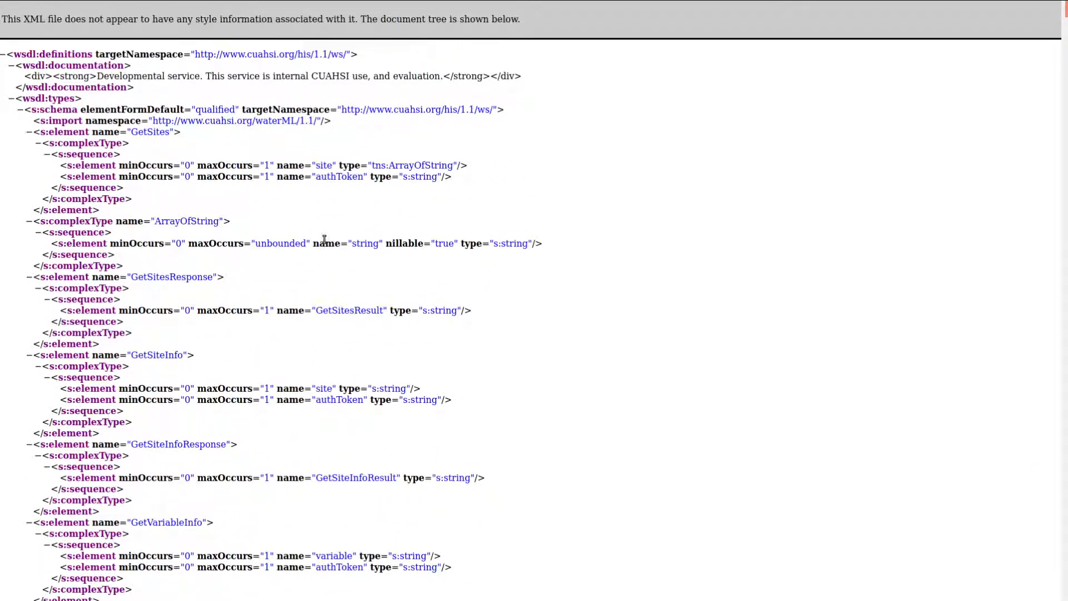
{"action": "mouse_move", "coordinate": [237, 2]}
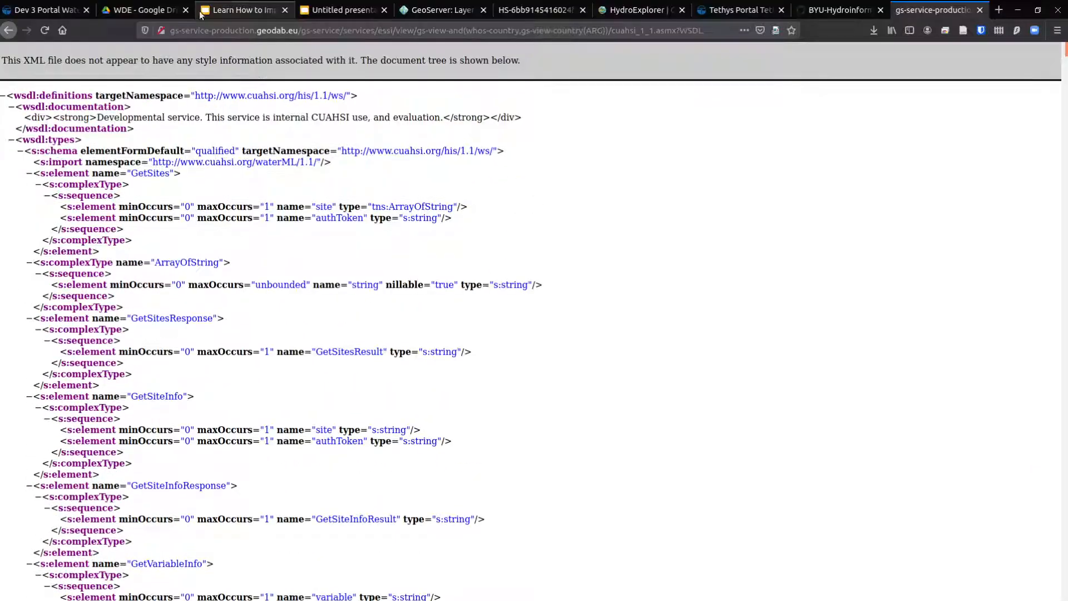
{"action": "left_click", "coordinate": [68, 8]}
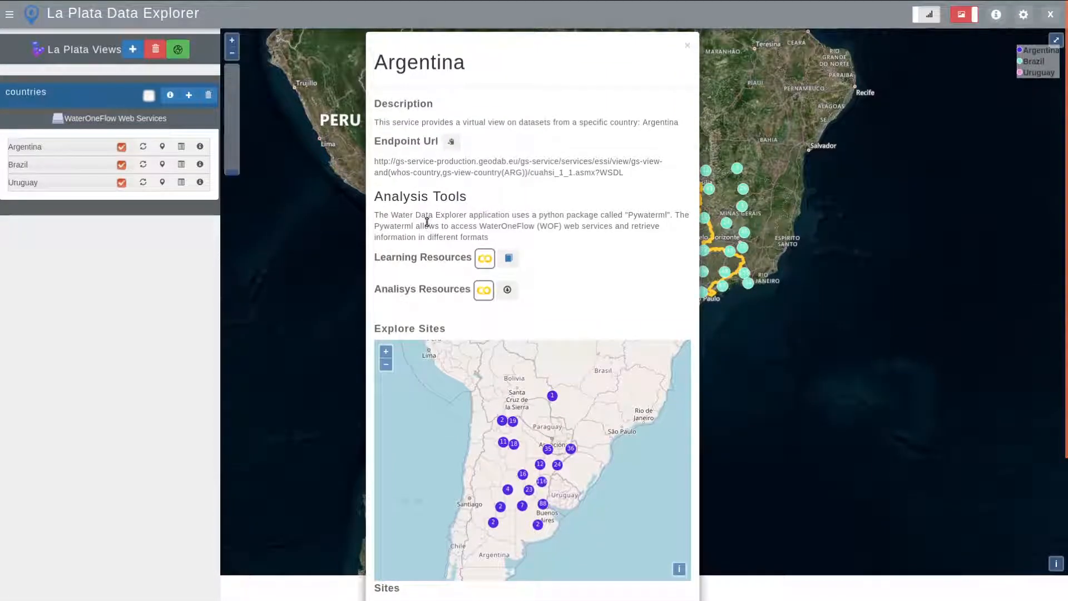
{"action": "triple_click", "coordinate": [408, 164]}
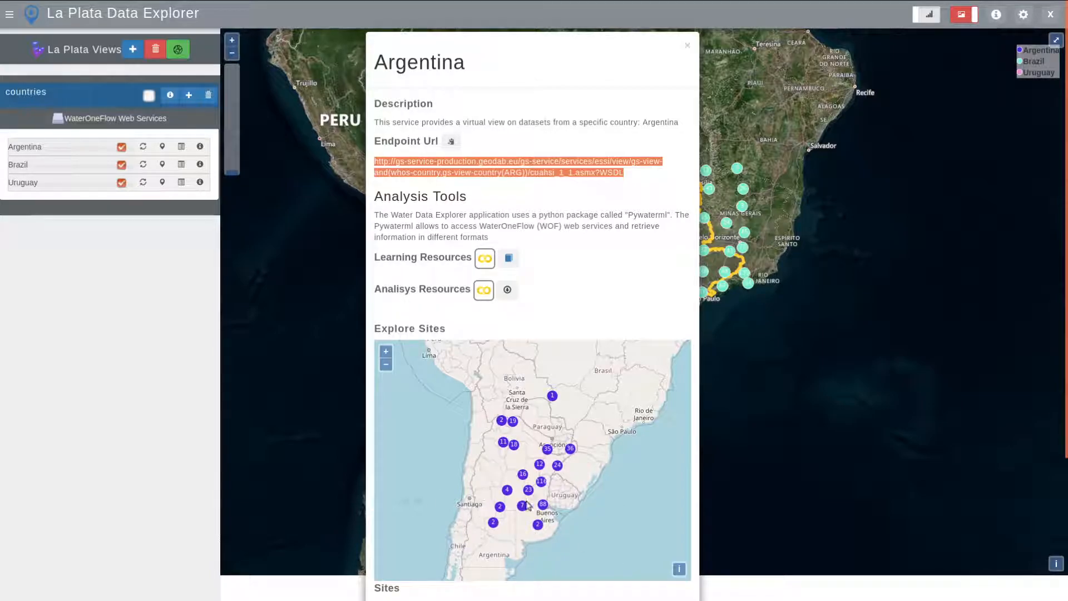
Step: Explore Argentina's sites map and highlight the colon site on it from the site list
{"action": "scroll", "coordinate": [576, 472], "scroll_direction": "down", "scroll_amount": 1}
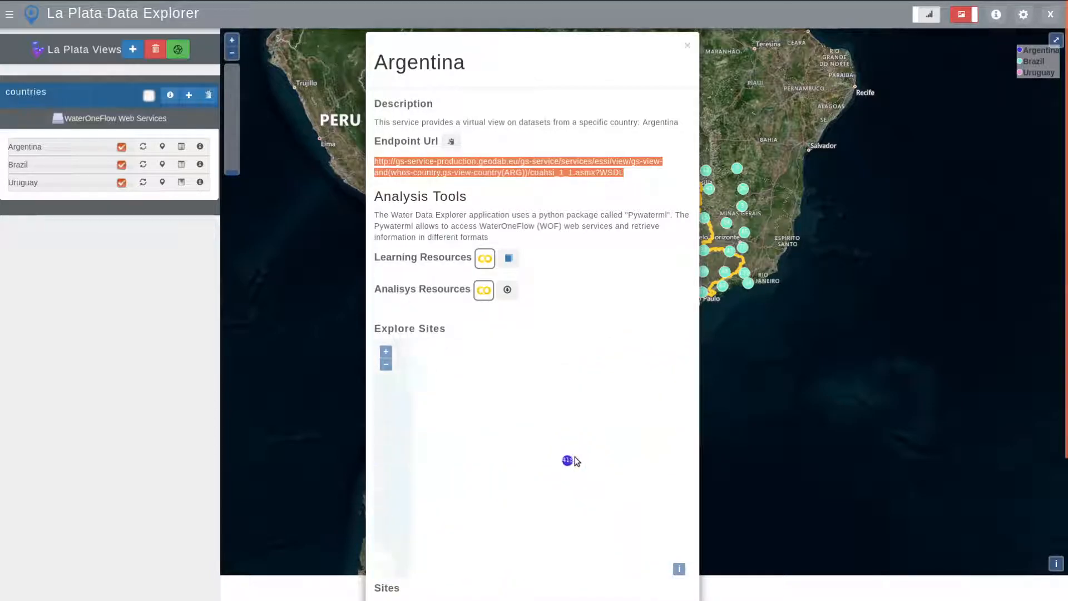
{"action": "scroll", "coordinate": [545, 492], "scroll_direction": "up", "scroll_amount": 1}
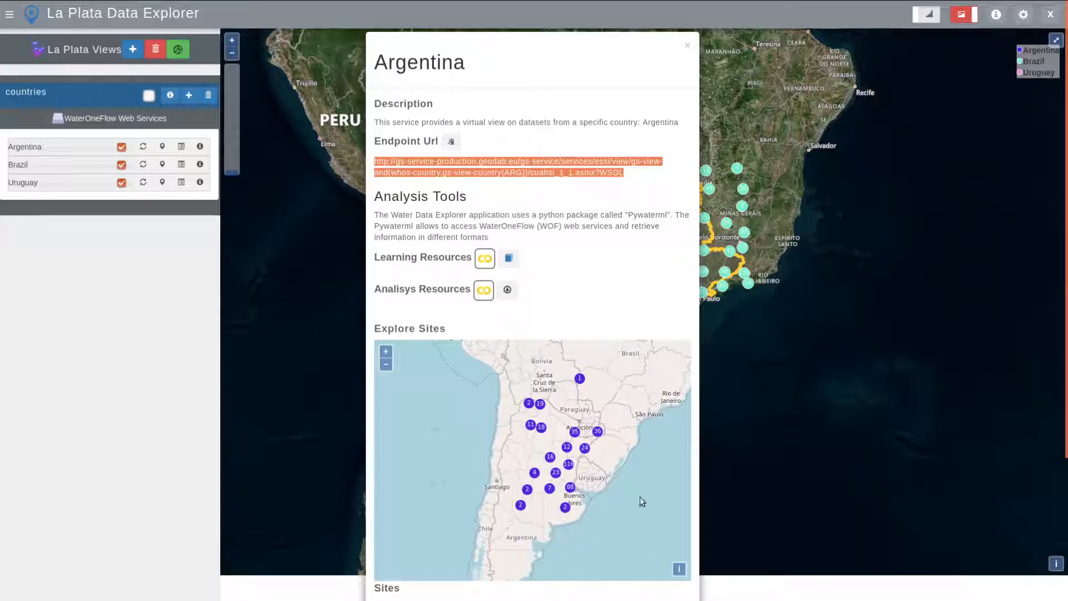
{"action": "scroll", "coordinate": [646, 335], "scroll_direction": "down", "scroll_amount": 3}
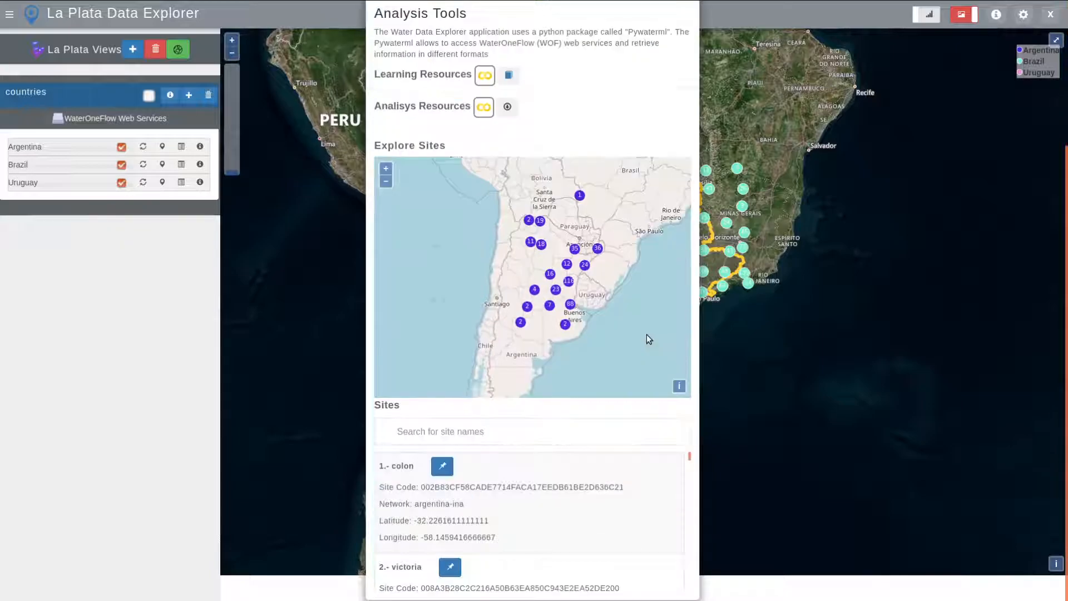
{"action": "left_click", "coordinate": [443, 465]}
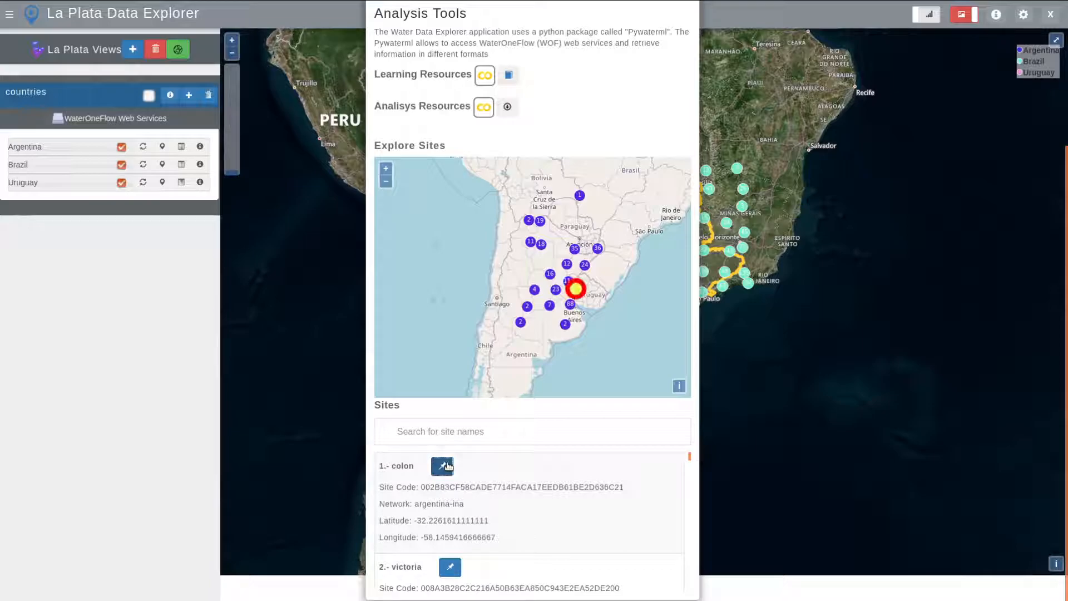
Step: Close Argentina's information and examine the highlighted colon site on the main map up close
{"action": "left_click", "coordinate": [755, 369]}
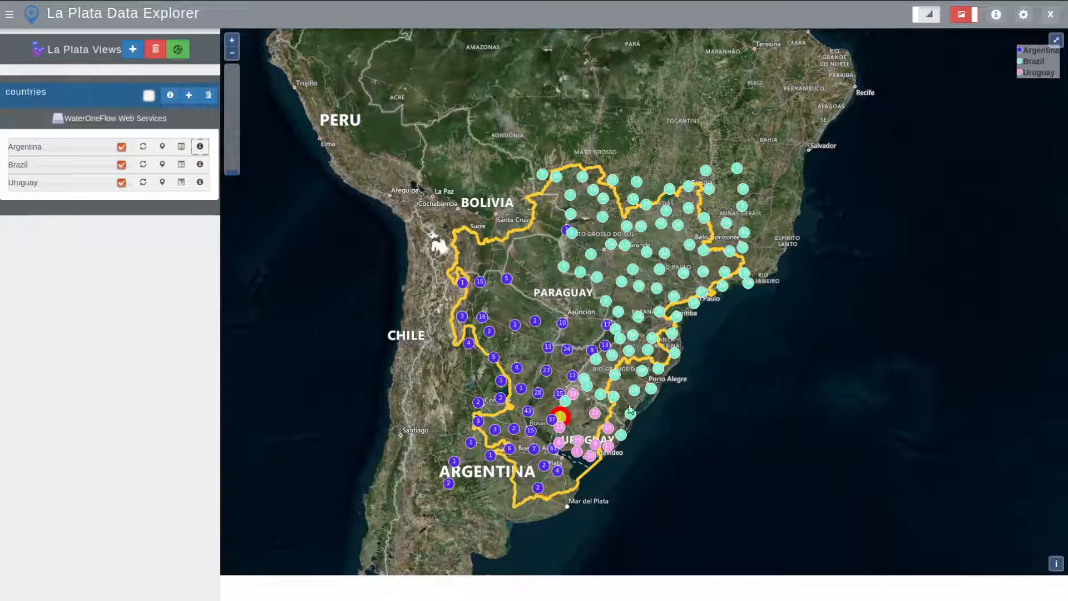
{"action": "scroll", "coordinate": [561, 426], "scroll_direction": "up", "scroll_amount": 1}
{"action": "scroll", "coordinate": [562, 427], "scroll_direction": "up", "scroll_amount": 2}
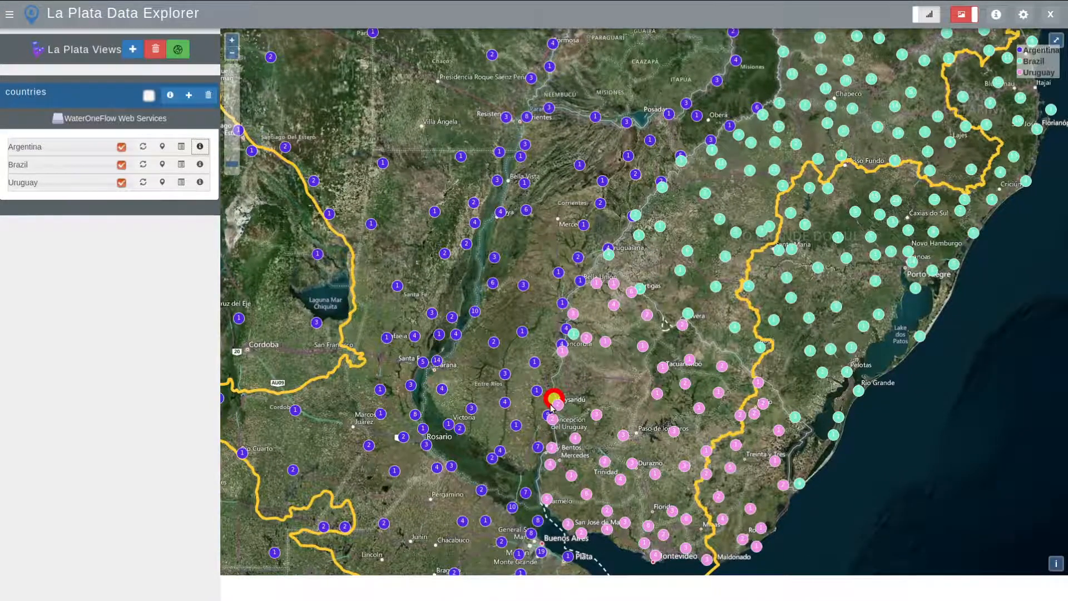
{"action": "scroll", "coordinate": [592, 384], "scroll_direction": "up", "scroll_amount": 2}
{"action": "scroll", "coordinate": [593, 384], "scroll_direction": "down", "scroll_amount": 4}
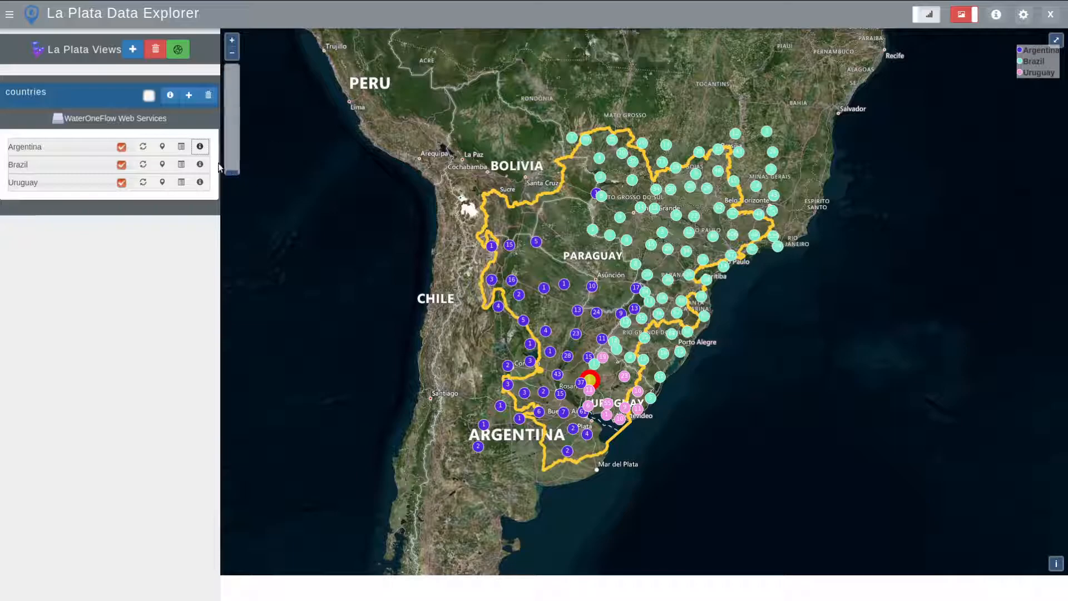
Step: Reopen the Argentina service's information, skim its sites map and list, and search the site names for "colon"
{"action": "left_click", "coordinate": [197, 146]}
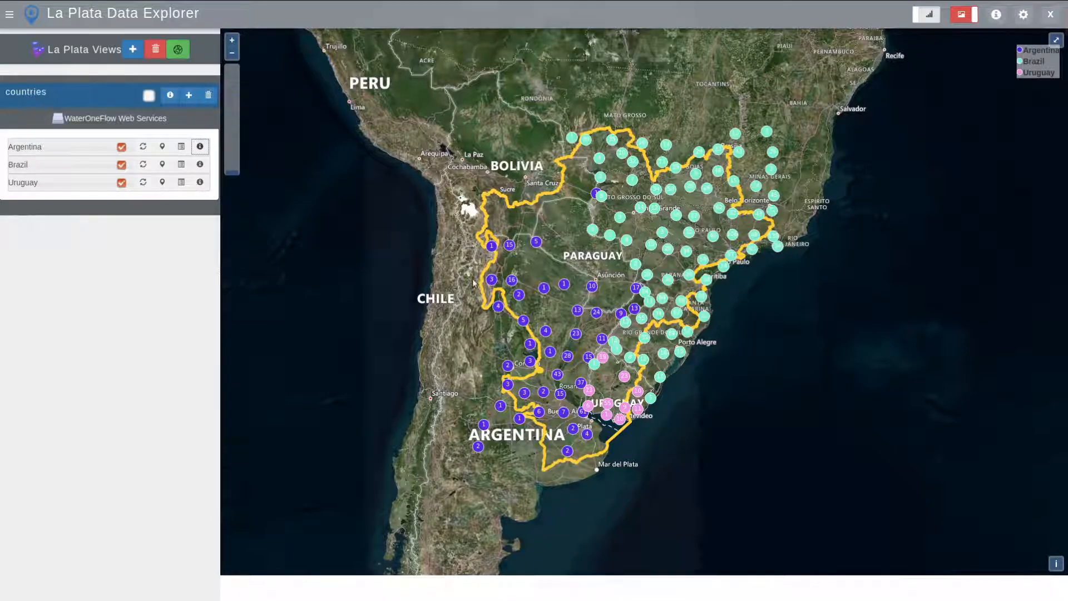
{"action": "scroll", "coordinate": [640, 294], "scroll_direction": "down", "scroll_amount": 3}
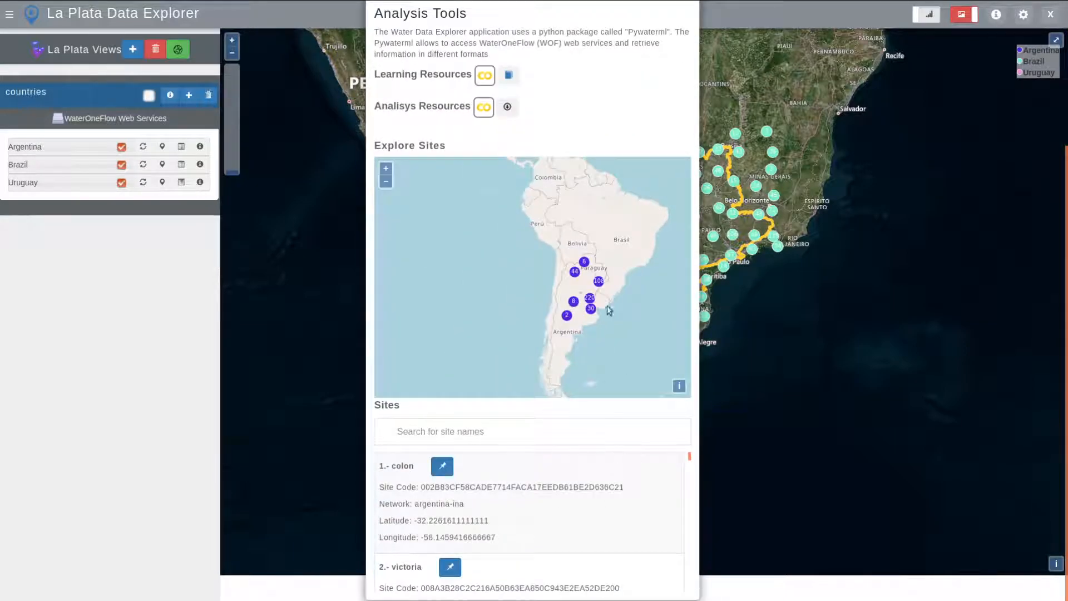
{"action": "scroll", "coordinate": [605, 304], "scroll_direction": "up", "scroll_amount": 1}
{"action": "scroll", "coordinate": [598, 477], "scroll_direction": "down", "scroll_amount": 4}
{"action": "scroll", "coordinate": [599, 479], "scroll_direction": "up", "scroll_amount": 3}
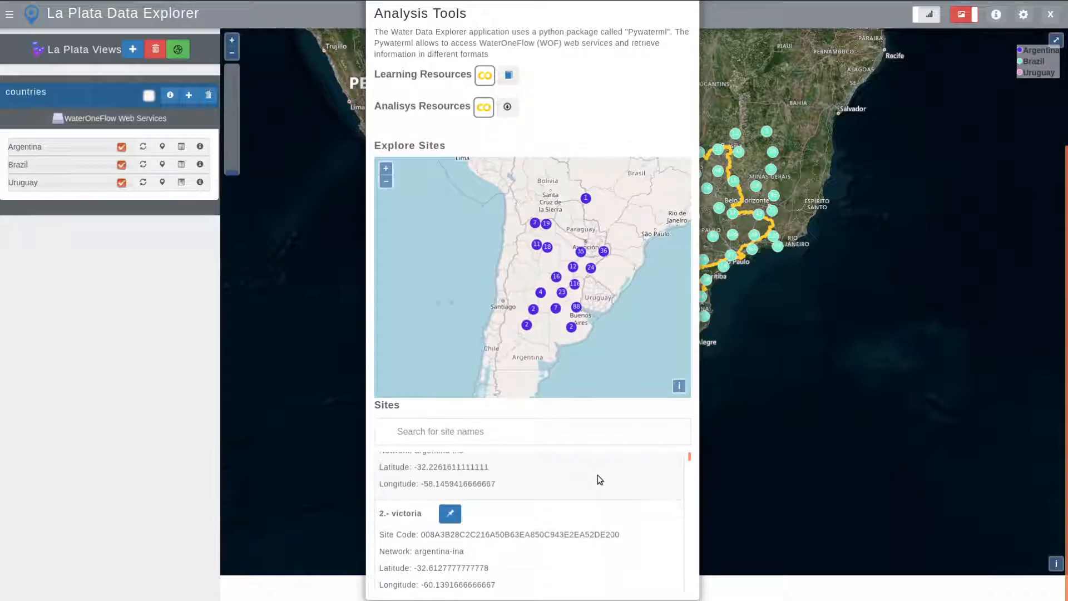
{"action": "left_click", "coordinate": [473, 439]}
{"action": "type", "text": "colon"}
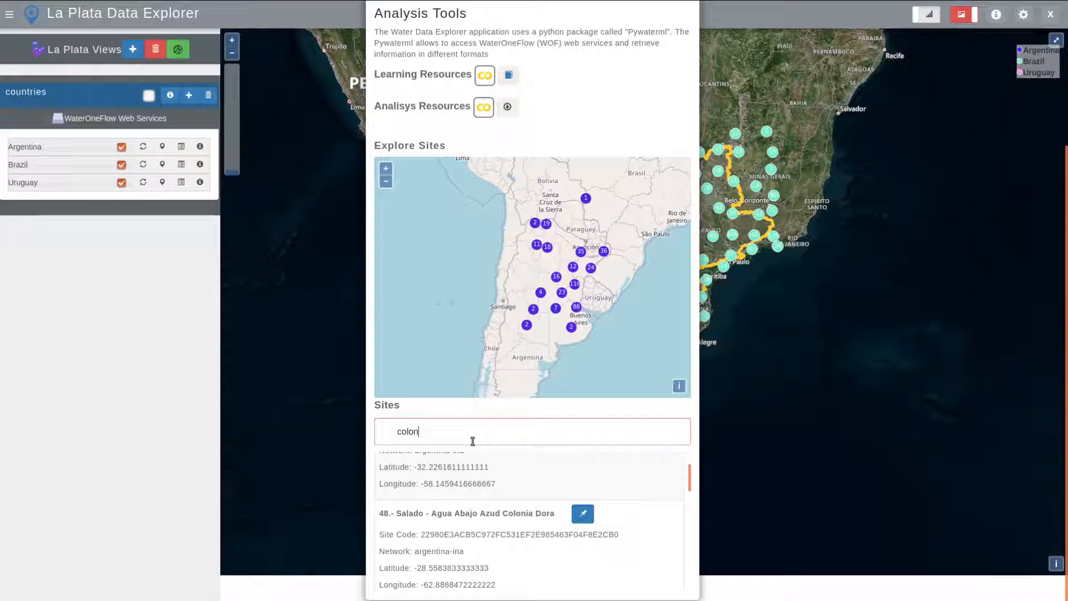
{"action": "scroll", "coordinate": [529, 509], "scroll_direction": "up", "scroll_amount": 2}
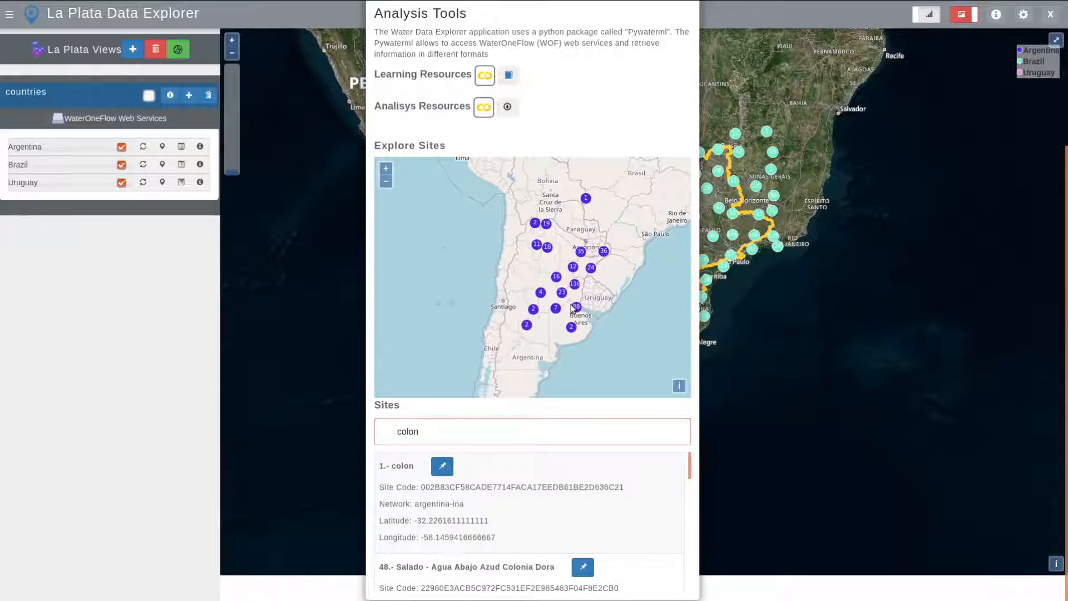
Step: Clear the site-name search and close Argentina's information to return to the main map
{"action": "double_click", "coordinate": [429, 426]}
{"action": "key", "text": "BackSpace"}
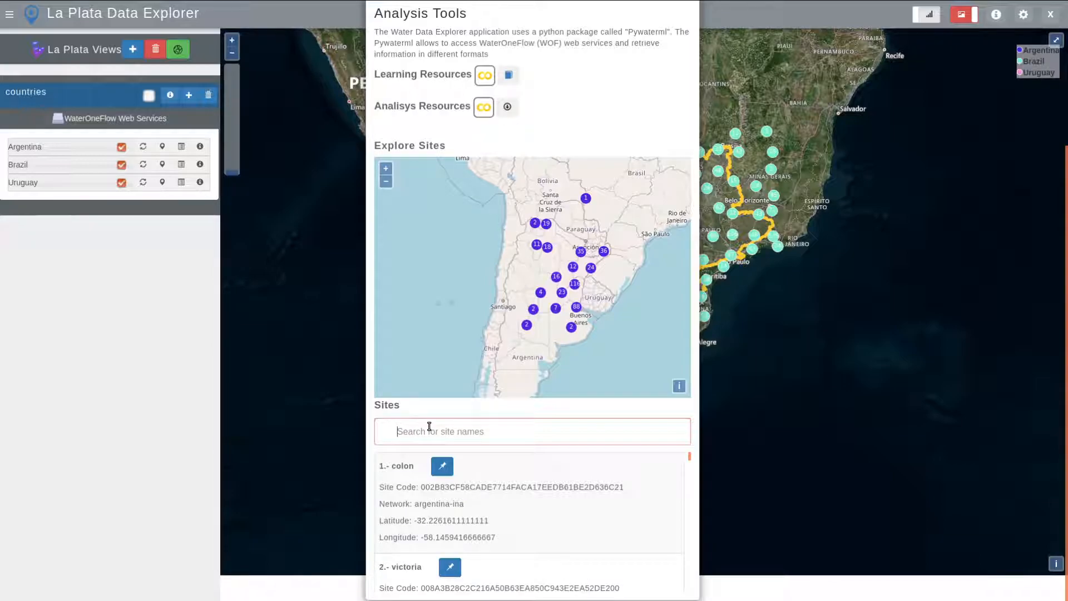
{"action": "left_click", "coordinate": [777, 203]}
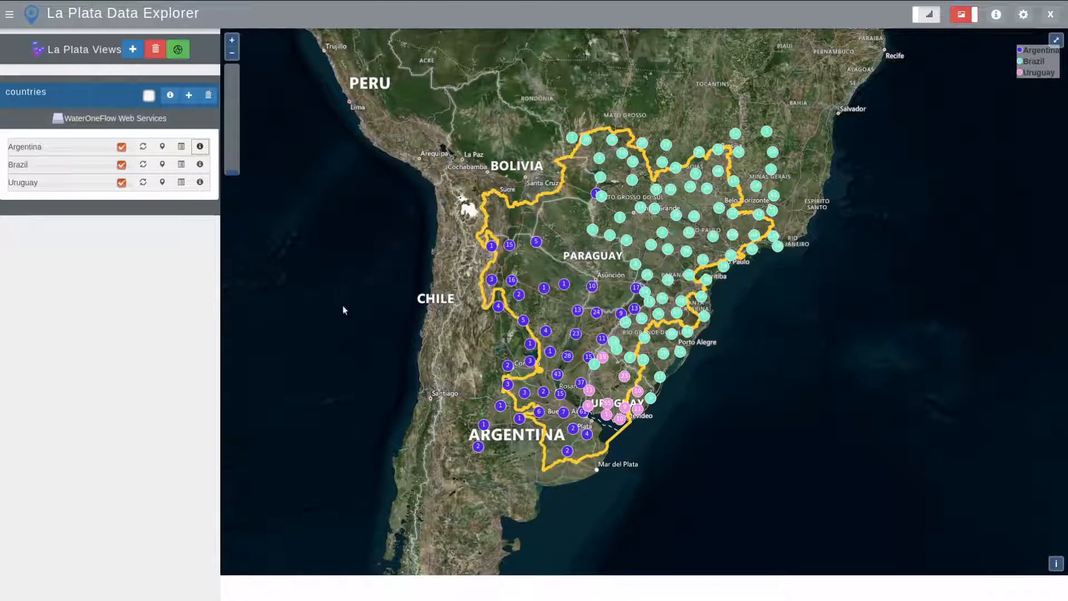
{"action": "left_click_drag", "start_coordinate": [408, 269], "coordinate": [313, 360]}
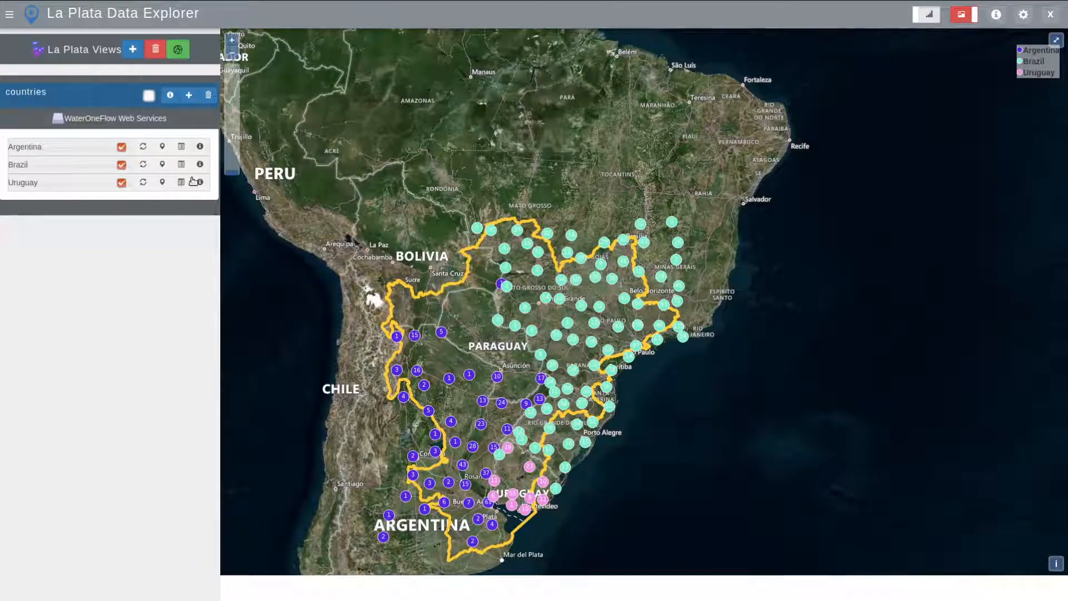
Step: Copy Uruguay's endpoint URL and delete the Uruguay service from the countries catalog
{"action": "left_click", "coordinate": [207, 98]}
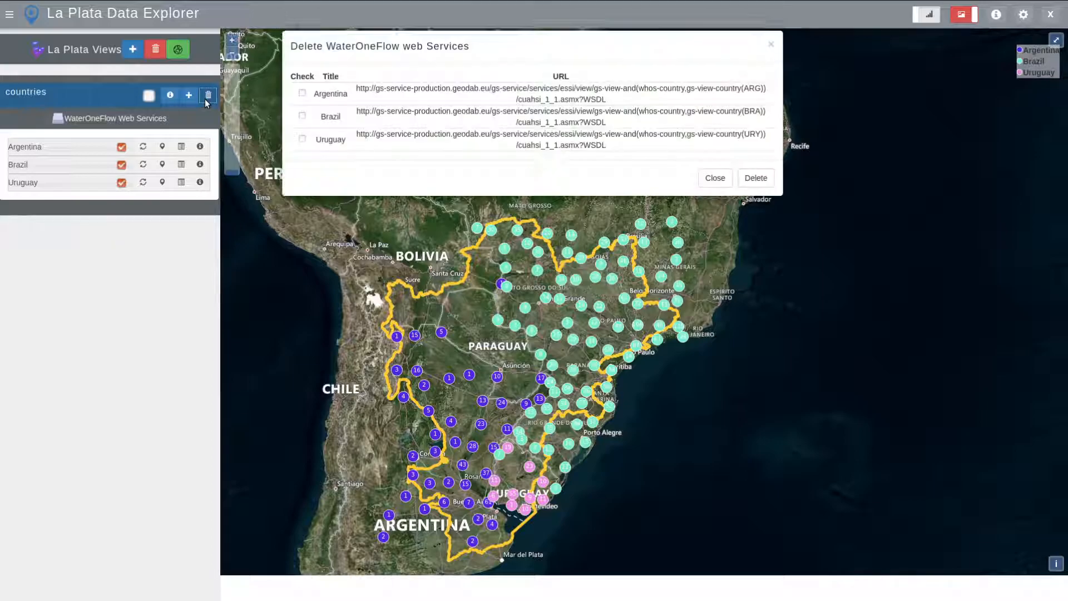
{"action": "left_click", "coordinate": [302, 140]}
{"action": "triple_click", "coordinate": [557, 144]}
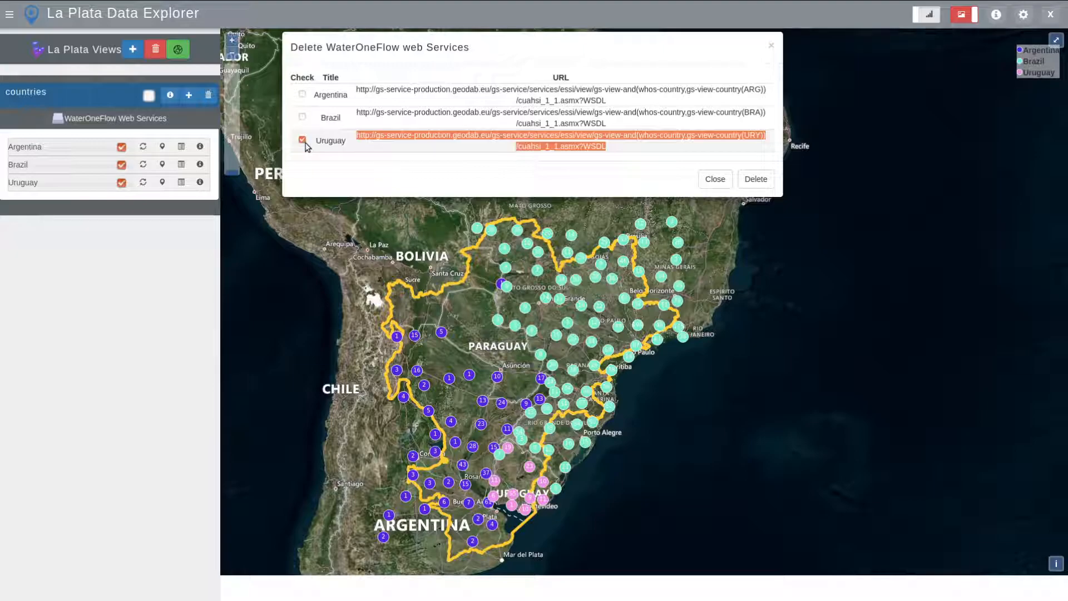
{"action": "left_click", "coordinate": [761, 183]}
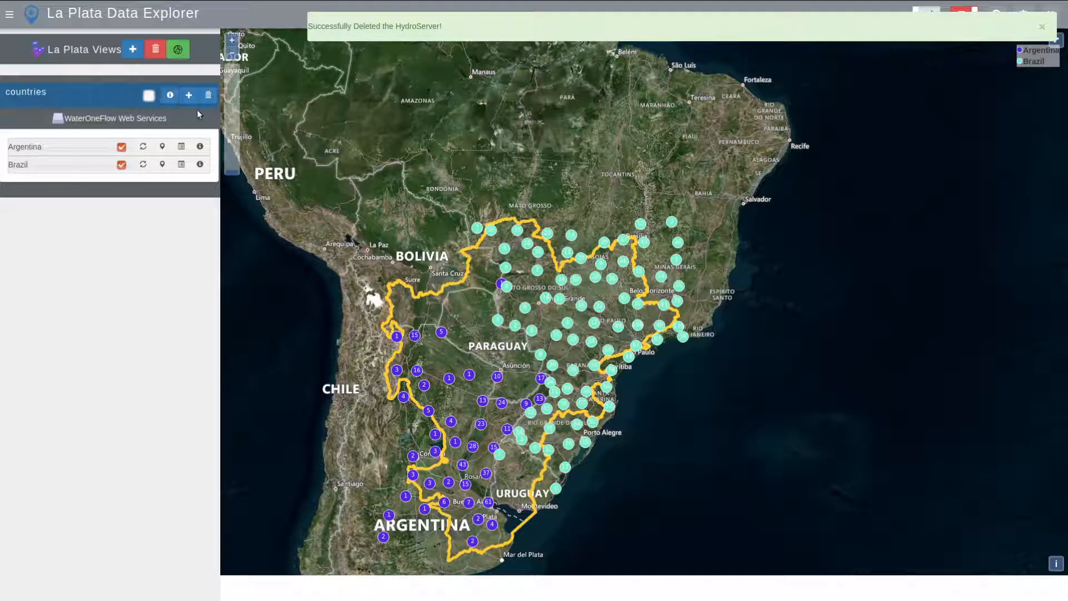
Step: Begin a new WaterOneFlow service in the countries catalog with the copied Uruguay endpoint URL and the title "Uruguay"
{"action": "left_click", "coordinate": [189, 95]}
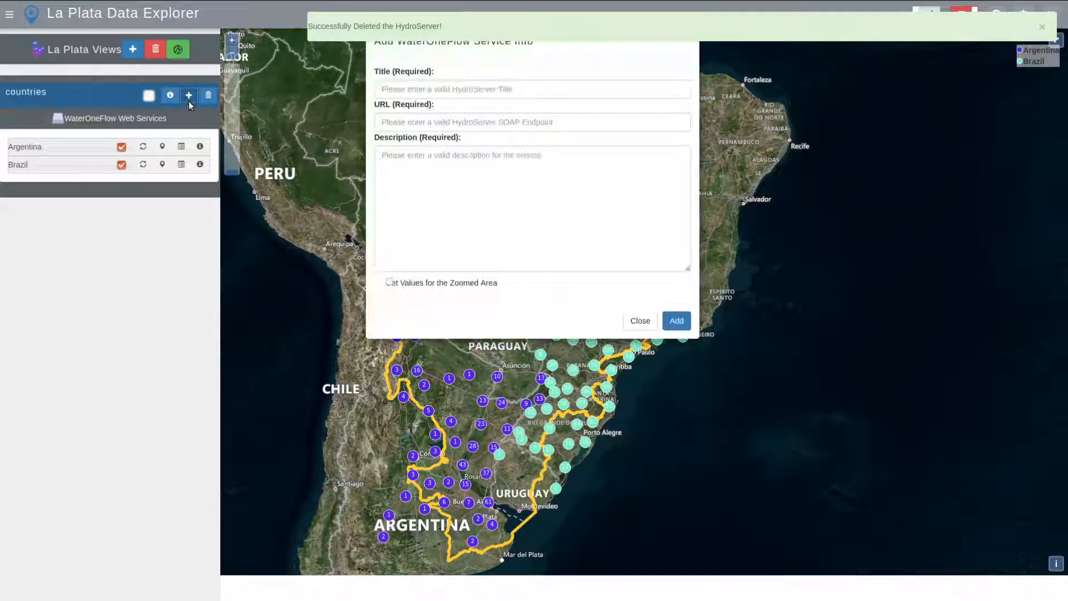
{"action": "left_click", "coordinate": [413, 126]}
{"action": "key", "text": "ctrl+v"}
{"action": "left_click", "coordinate": [407, 96]}
{"action": "type", "text": "U"}
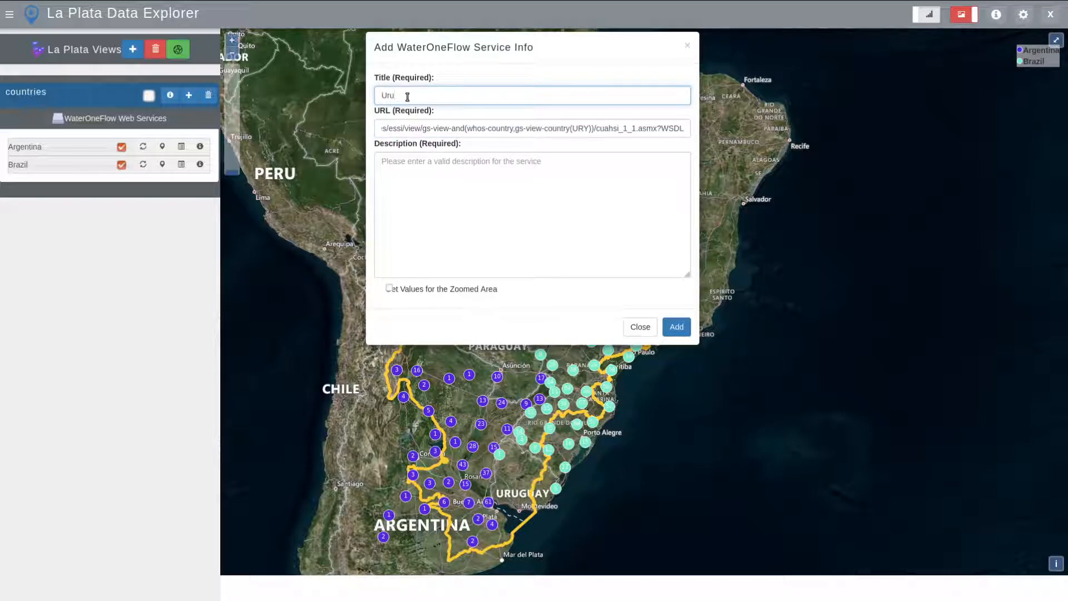
{"action": "type", "text": "ruguay"}
{"action": "key", "text": "Tab"}
{"action": "key", "text": "Tab"}
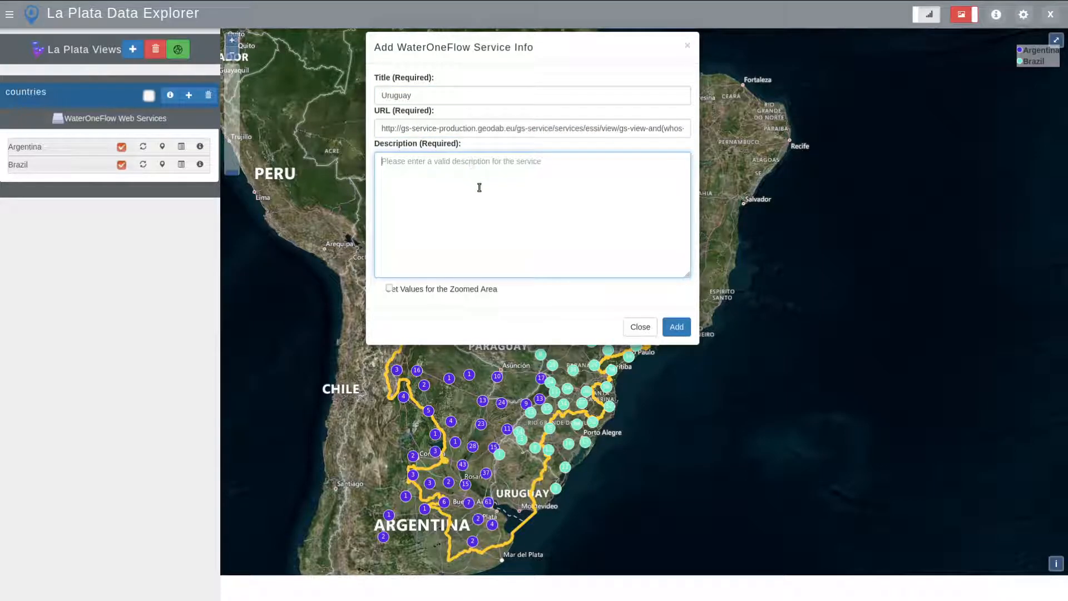
Step: Describe the service as "This is a service that provides data for Uruguay" and add it to the catalog
{"action": "type", "text": "this"}
{"action": "key", "text": "BackSpace"}
{"action": "key", "text": "BackSpace"}
{"action": "key", "text": "BackSpace"}
{"action": "key", "text": "BackSpace"}
{"action": "type", "text": "Thi"}
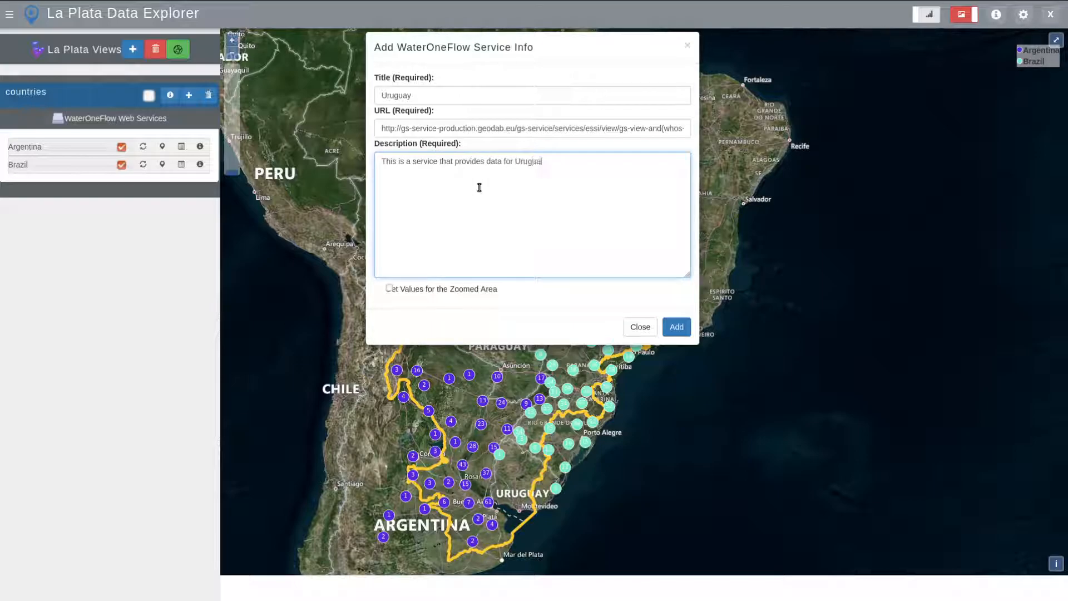
{"action": "left_click", "coordinate": [668, 326]}
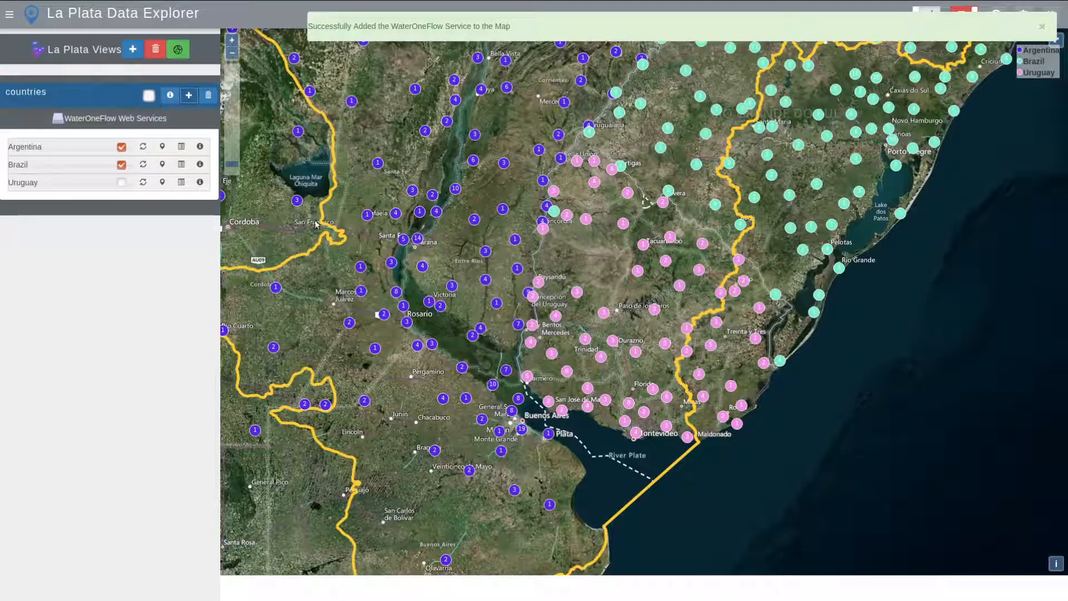
Step: Switch Uruguay's stations off and on again, and examine the three services' stations across the La Plata basin
{"action": "left_click", "coordinate": [120, 183]}
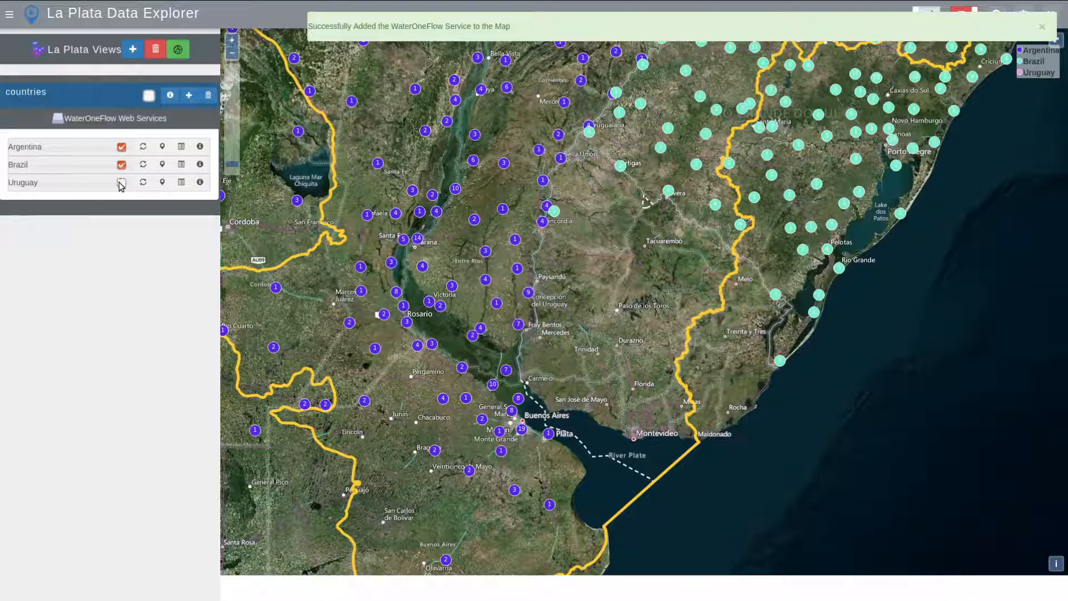
{"action": "left_click", "coordinate": [120, 183]}
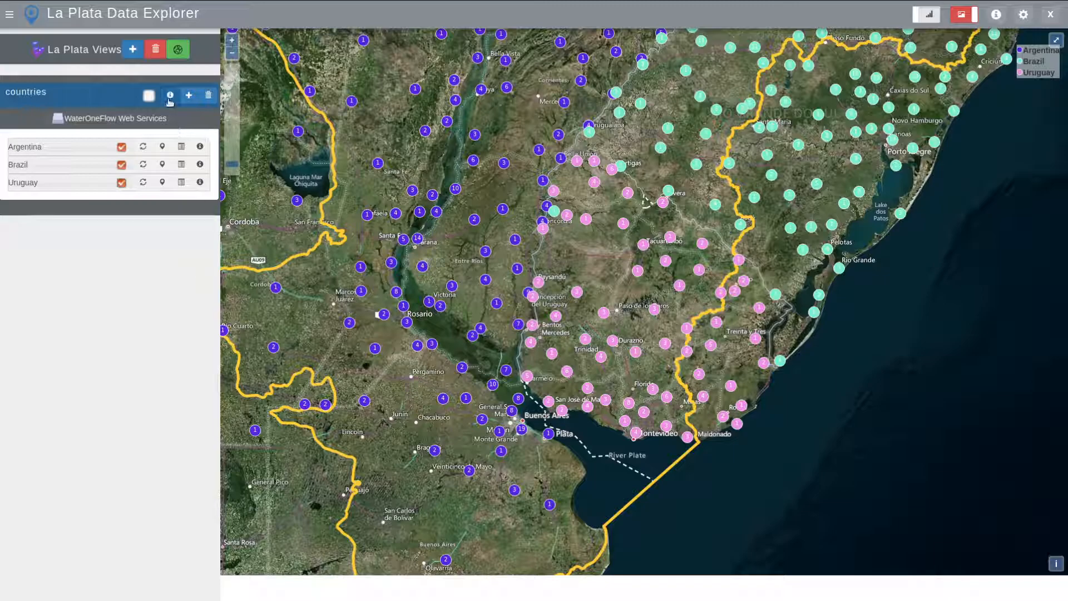
{"action": "left_click_drag", "start_coordinate": [801, 282], "coordinate": [550, 345]}
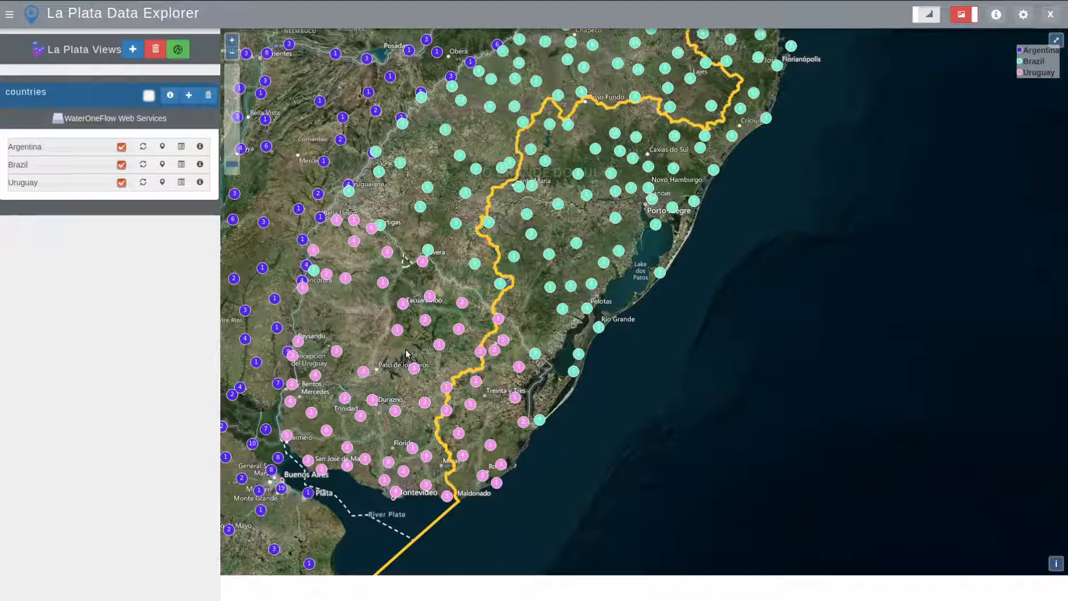
{"action": "scroll", "coordinate": [550, 345], "scroll_direction": "down", "scroll_amount": 2}
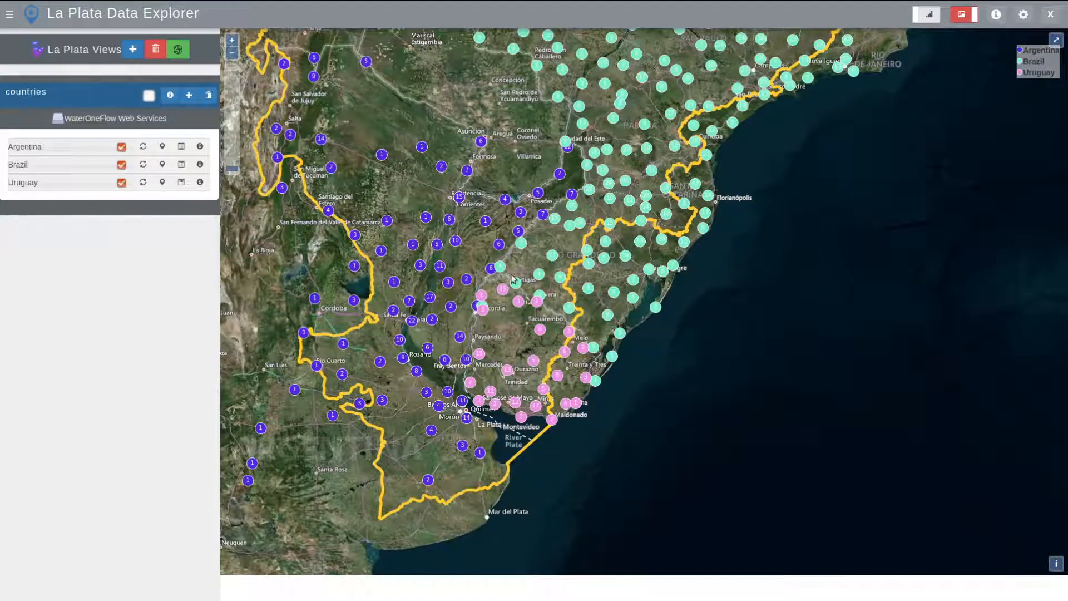
{"action": "scroll", "coordinate": [508, 280], "scroll_direction": "down", "scroll_amount": 2}
{"action": "scroll", "coordinate": [505, 261], "scroll_direction": "up", "scroll_amount": 2}
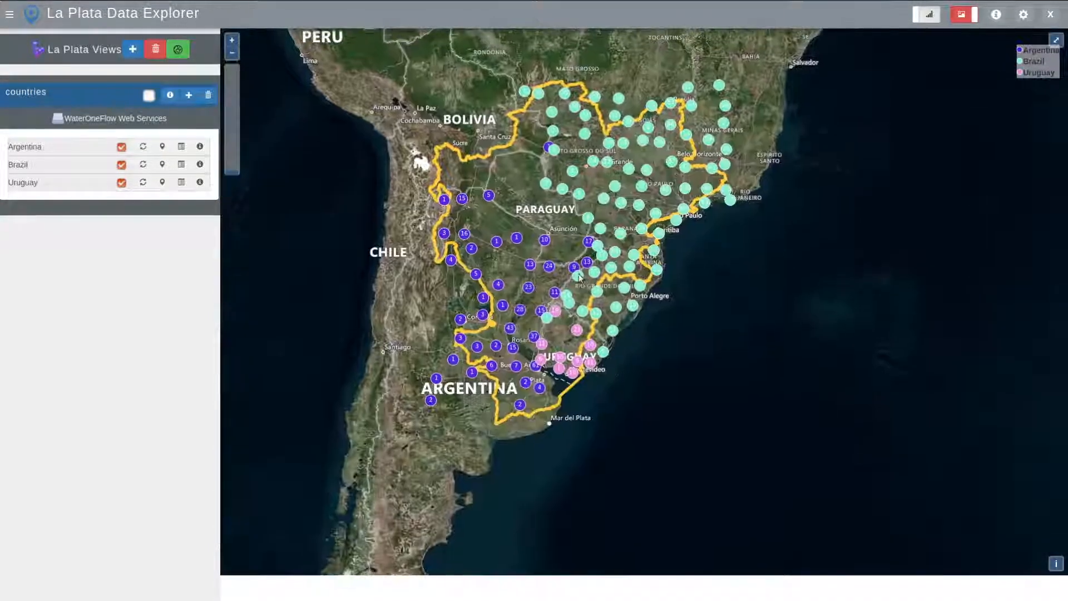
{"action": "scroll", "coordinate": [531, 298], "scroll_direction": "down", "scroll_amount": 2}
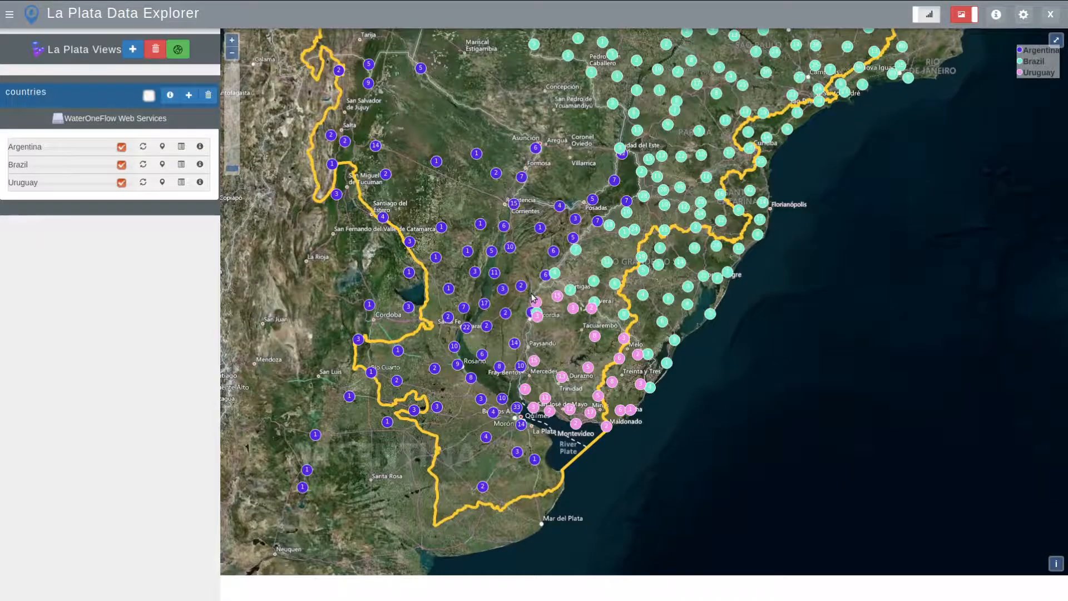
{"action": "scroll", "coordinate": [531, 298], "scroll_direction": "up", "scroll_amount": 1}
{"action": "scroll", "coordinate": [389, 161], "scroll_direction": "down", "scroll_amount": 1}
{"action": "scroll", "coordinate": [447, 193], "scroll_direction": "up", "scroll_amount": 1}
{"action": "left_click_drag", "start_coordinate": [462, 142], "coordinate": [444, 330]}
{"action": "left_click_drag", "start_coordinate": [749, 290], "coordinate": [747, 209]}
{"action": "scroll", "coordinate": [748, 209], "scroll_direction": "down", "scroll_amount": 1}
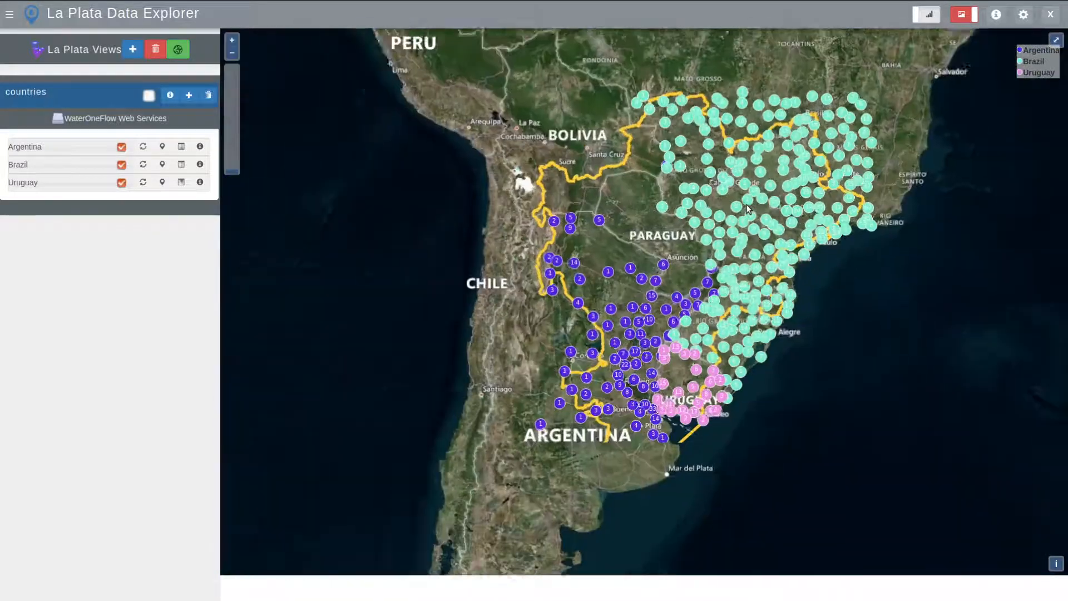
Step: Filter the catalog services by Paraguay with the country-based search, and hide Uruguay's stations to inspect the matching ones
{"action": "left_click", "coordinate": [182, 52]}
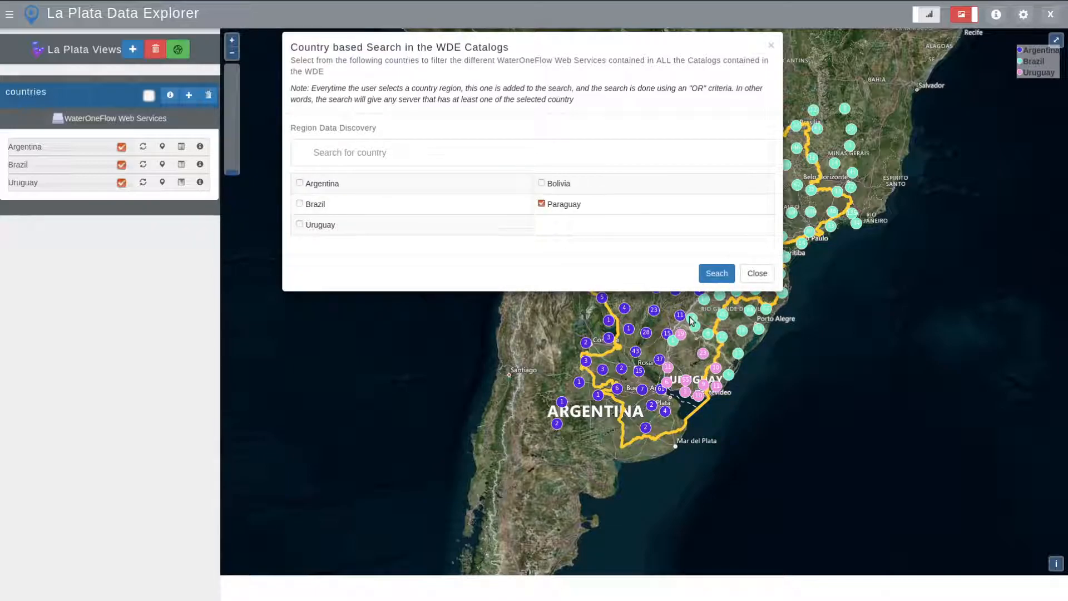
{"action": "left_click", "coordinate": [719, 271]}
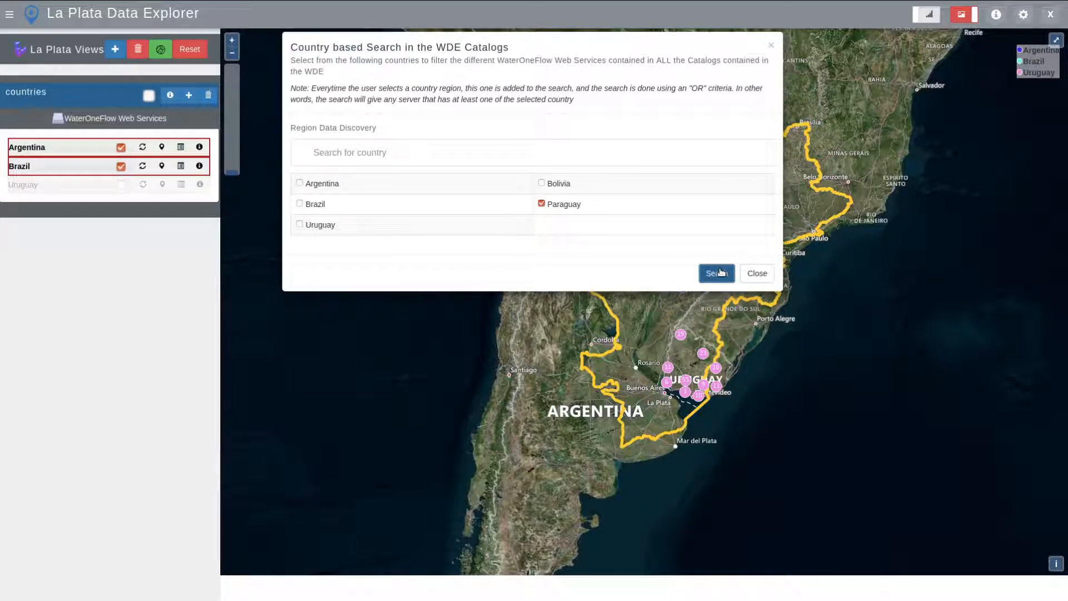
{"action": "left_click", "coordinate": [753, 274]}
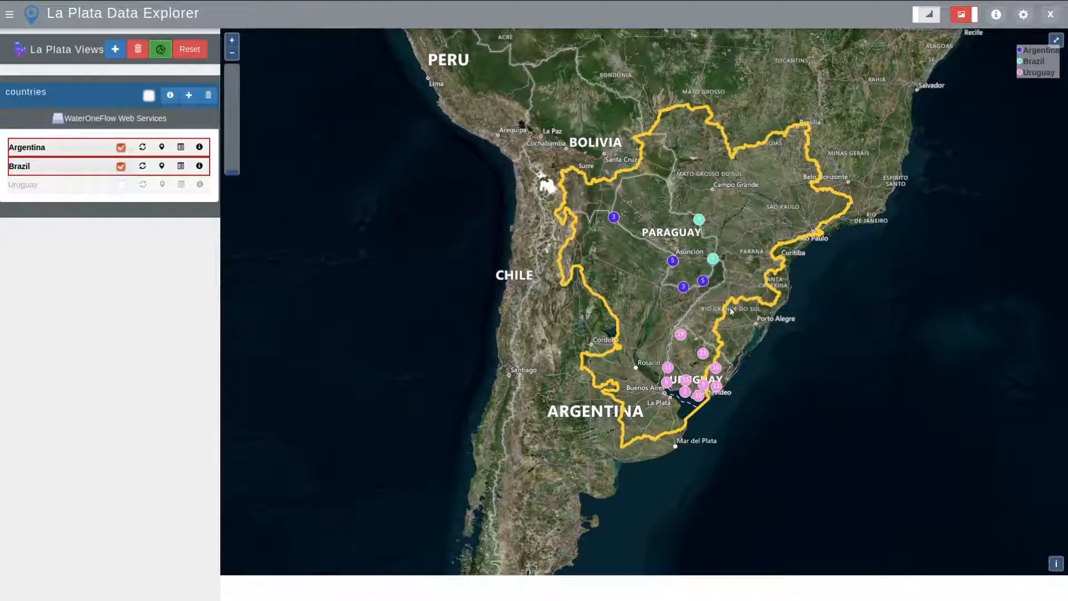
{"action": "left_click", "coordinate": [122, 185]}
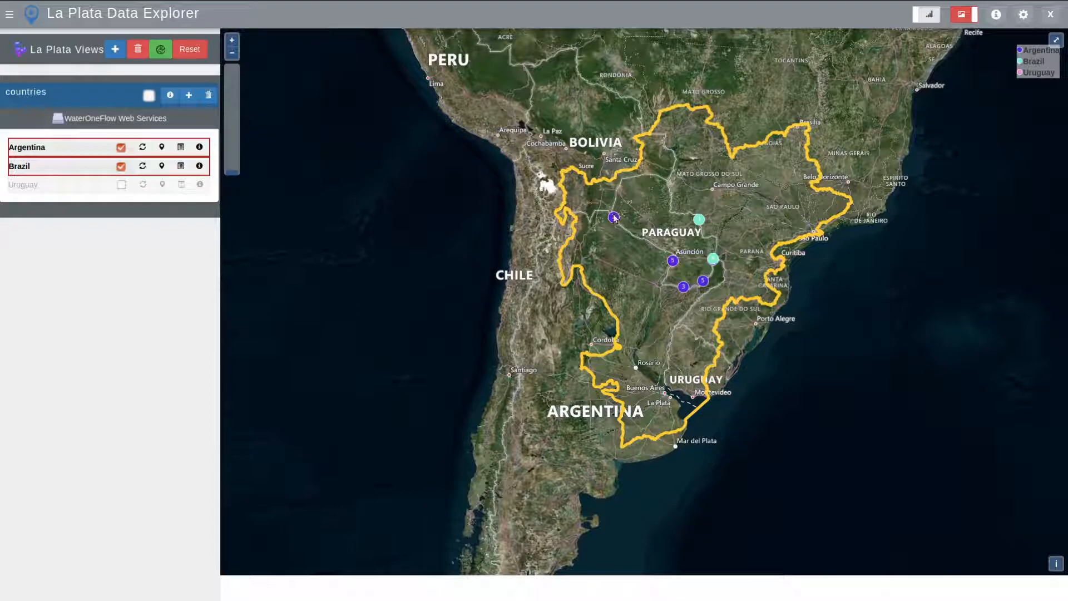
{"action": "scroll", "coordinate": [664, 249], "scroll_direction": "up", "scroll_amount": 1}
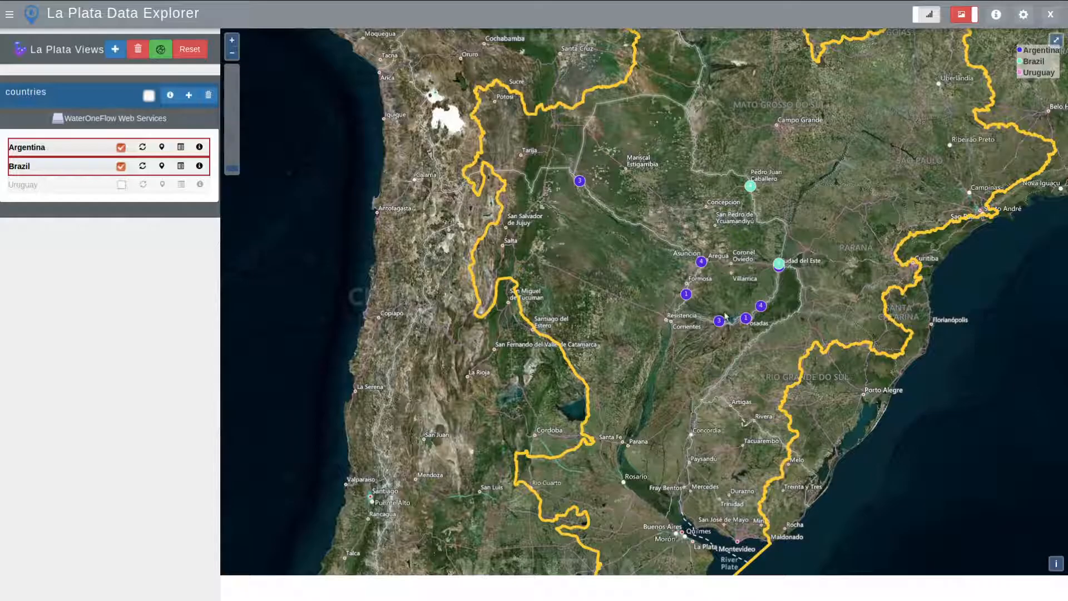
{"action": "scroll", "coordinate": [760, 286], "scroll_direction": "up", "scroll_amount": 2}
{"action": "scroll", "coordinate": [760, 286], "scroll_direction": "down", "scroll_amount": 2}
Step: Reset the Paraguay filter and hide the stations of Argentina and Brazil
{"action": "left_click", "coordinate": [192, 53]}
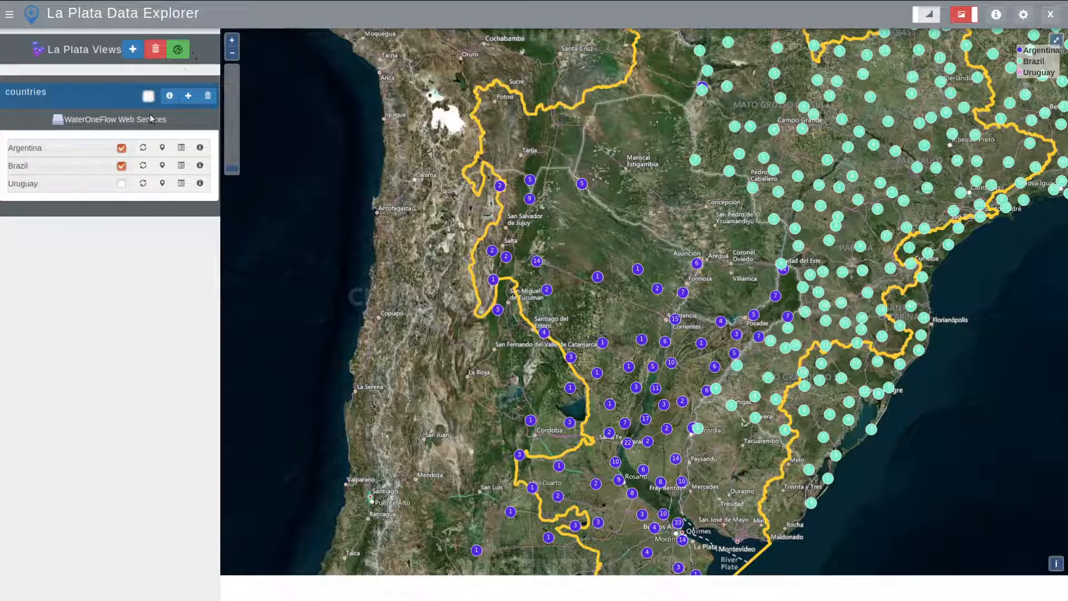
{"action": "left_click", "coordinate": [121, 147]}
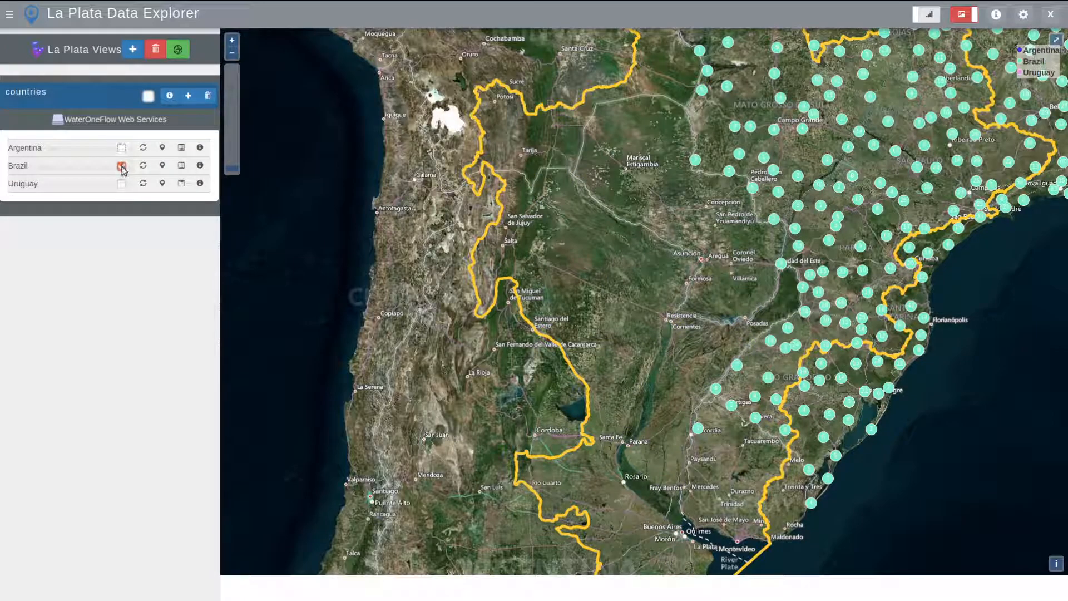
{"action": "left_click", "coordinate": [121, 165]}
Step: Search the catalogs by country for services with stations in Bolivia and close the search dialog
{"action": "left_click", "coordinate": [178, 49]}
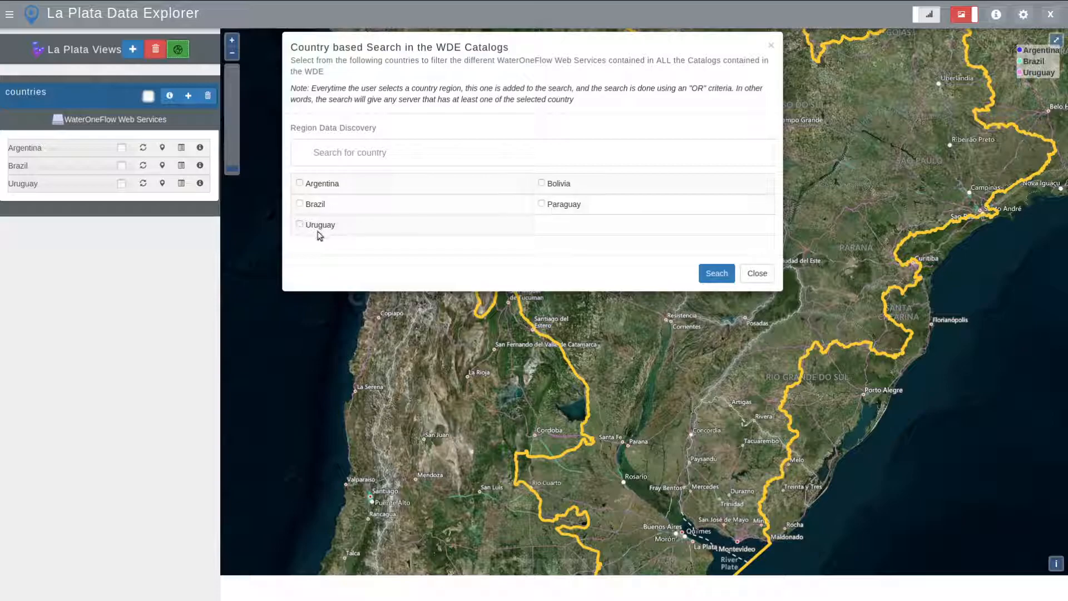
{"action": "left_click", "coordinate": [541, 183]}
{"action": "left_click", "coordinate": [706, 272]}
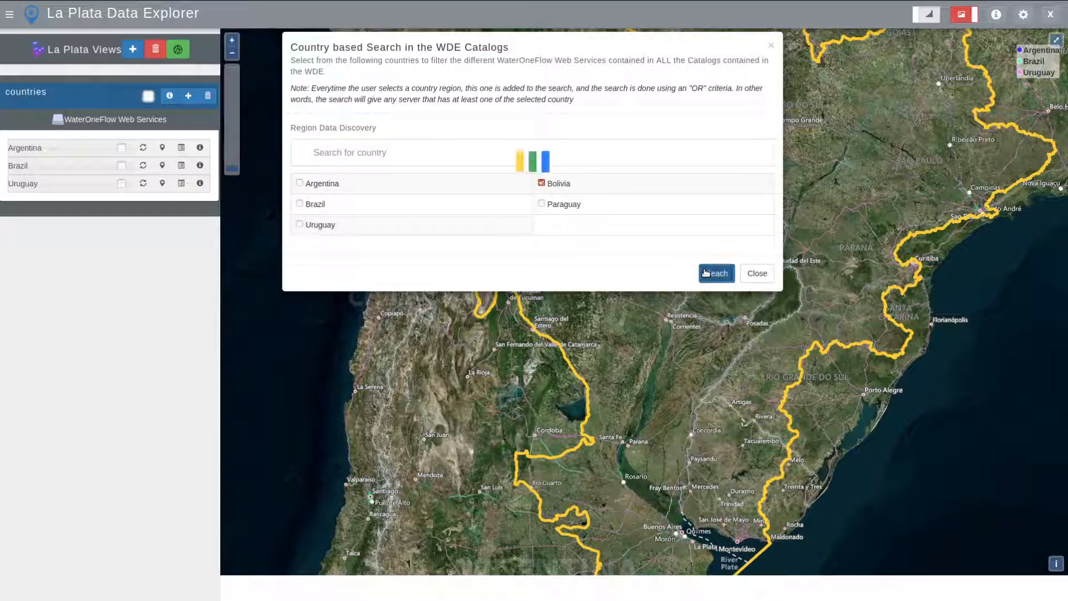
{"action": "left_click", "coordinate": [757, 273]}
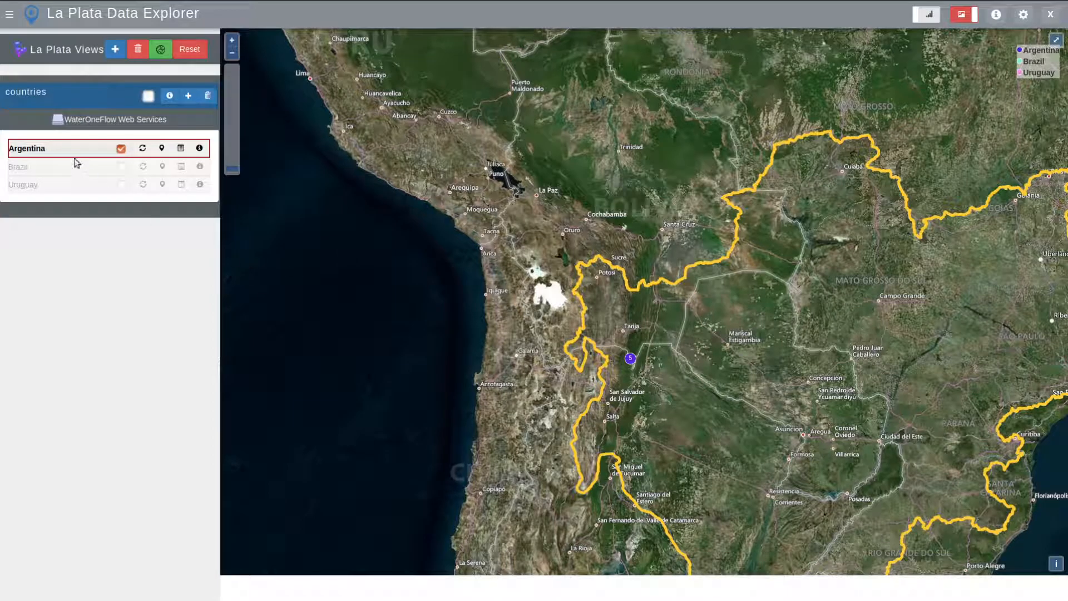
Step: Examine the filtered Argentina stations near Bermejo up close, and reset the Bolivia filter to view Argentina's surrounding stations
{"action": "scroll", "coordinate": [660, 366], "scroll_direction": "up", "scroll_amount": 3}
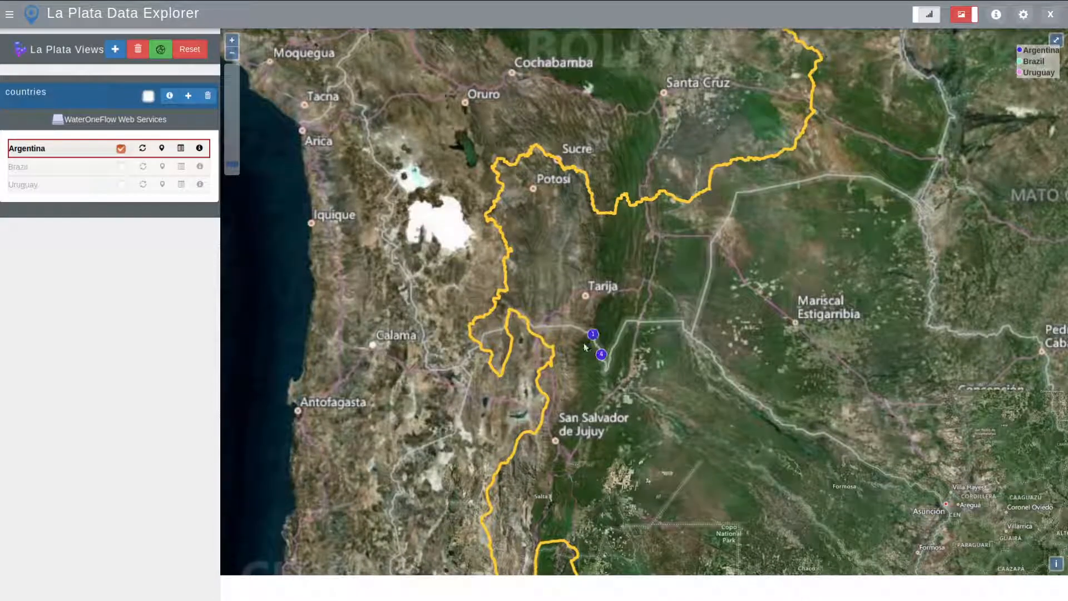
{"action": "scroll", "coordinate": [586, 361], "scroll_direction": "up", "scroll_amount": 3}
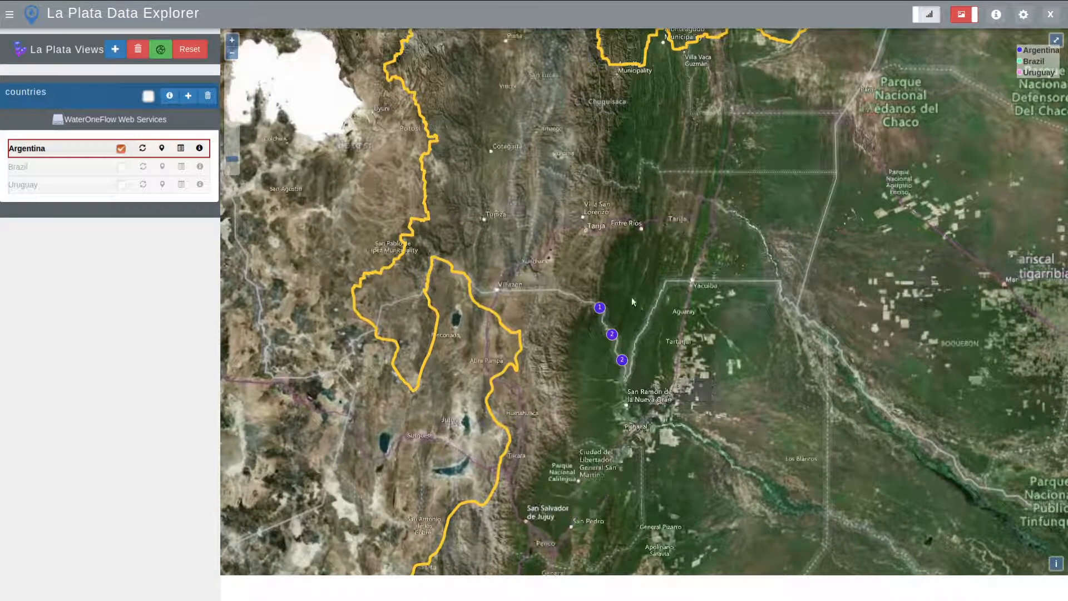
{"action": "scroll", "coordinate": [611, 339], "scroll_direction": "up", "scroll_amount": 3}
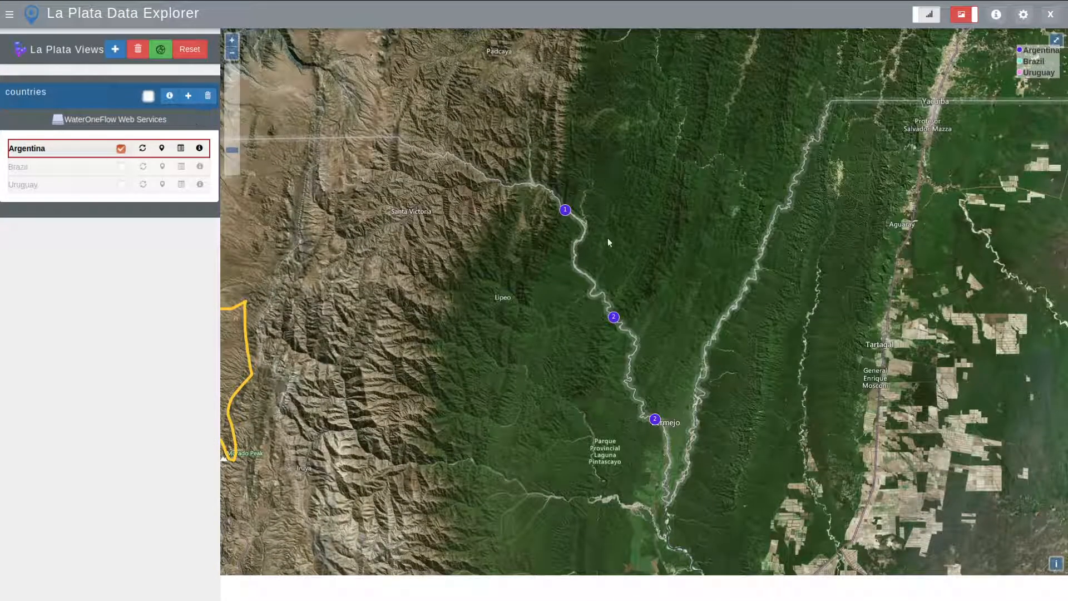
{"action": "scroll", "coordinate": [648, 404], "scroll_direction": "up", "scroll_amount": 3}
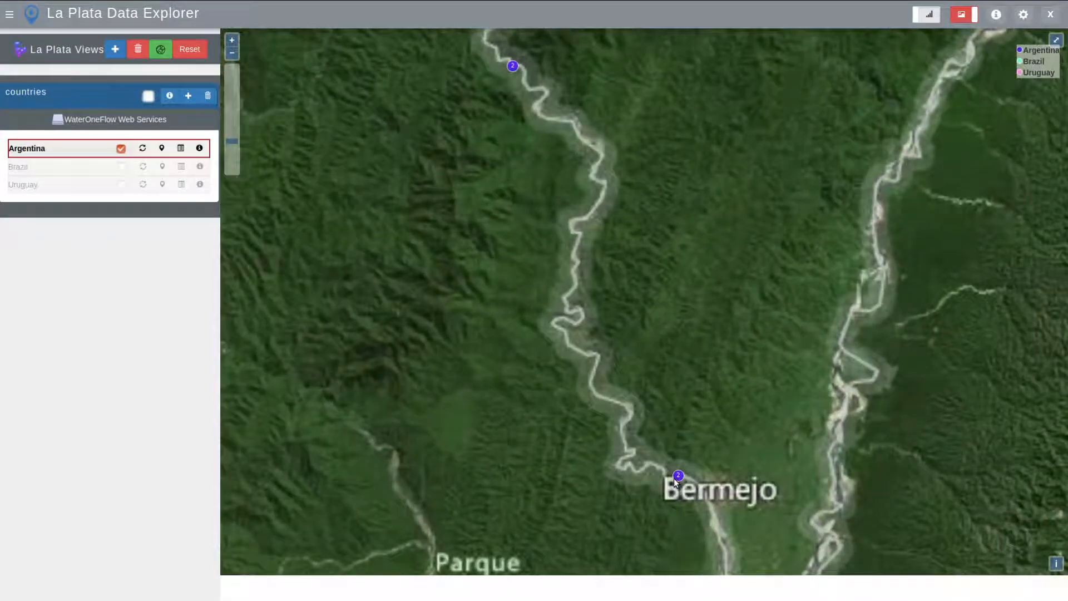
{"action": "scroll", "coordinate": [675, 478], "scroll_direction": "down", "scroll_amount": 3}
{"action": "scroll", "coordinate": [674, 481], "scroll_direction": "down", "scroll_amount": 1}
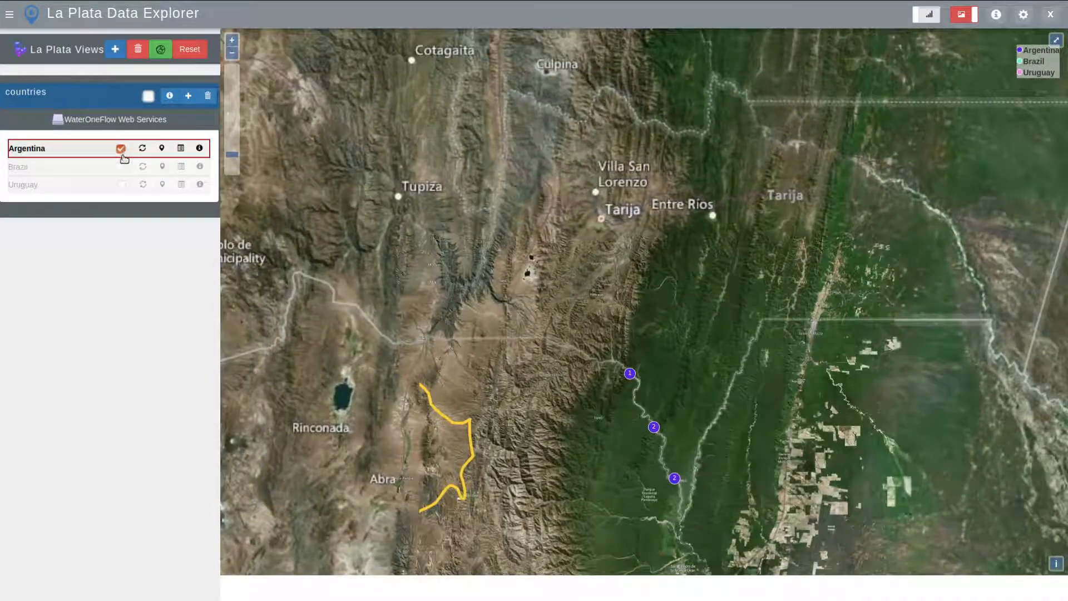
{"action": "left_click", "coordinate": [185, 51]}
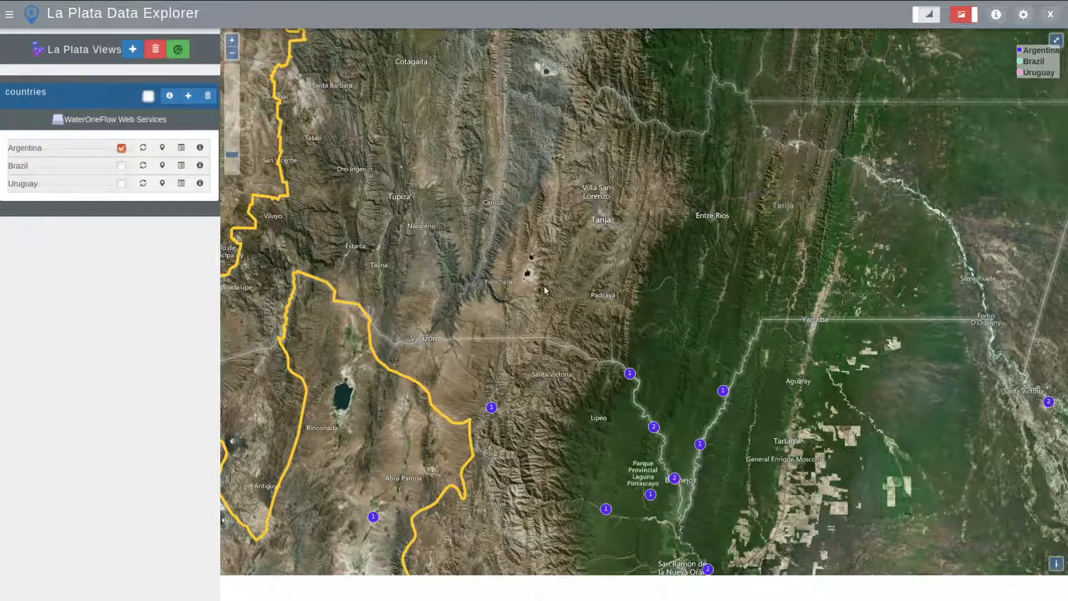
{"action": "scroll", "coordinate": [598, 379], "scroll_direction": "up", "scroll_amount": 2}
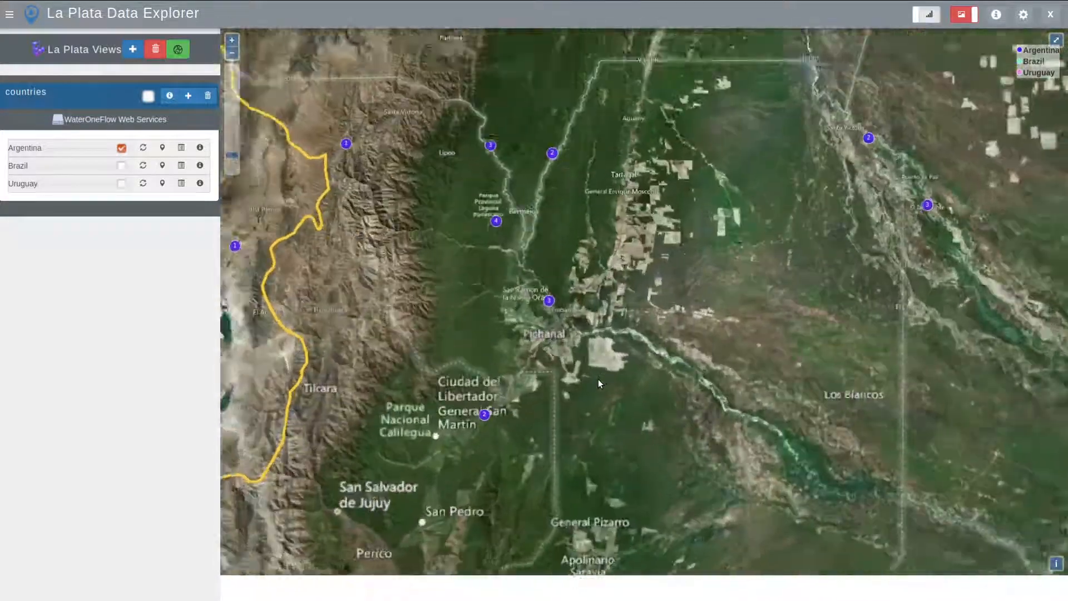
{"action": "scroll", "coordinate": [610, 311], "scroll_direction": "down", "scroll_amount": 2}
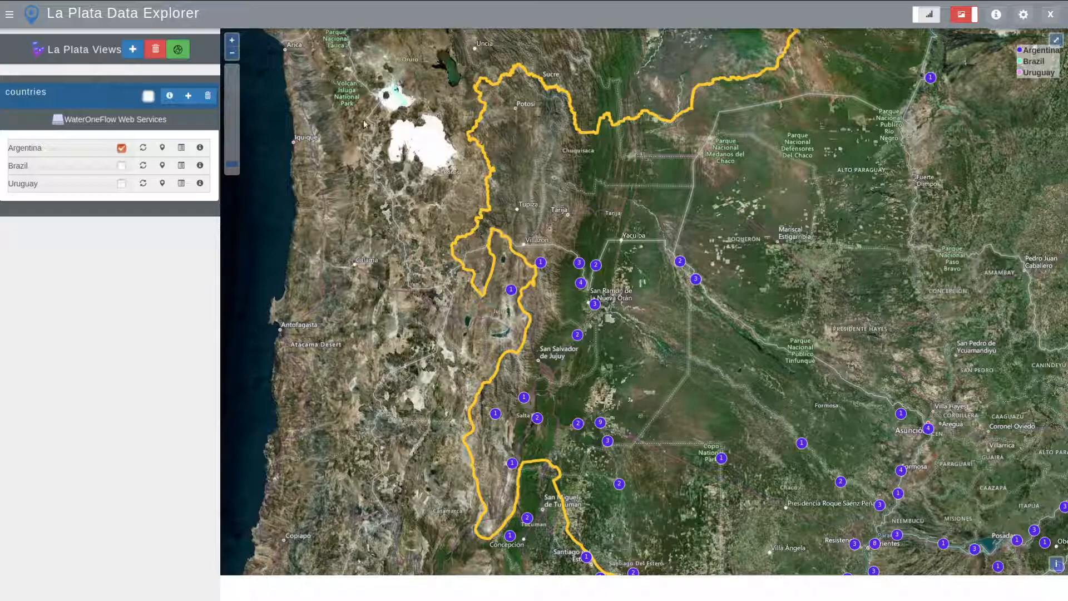
{"action": "left_click", "coordinate": [134, 51]}
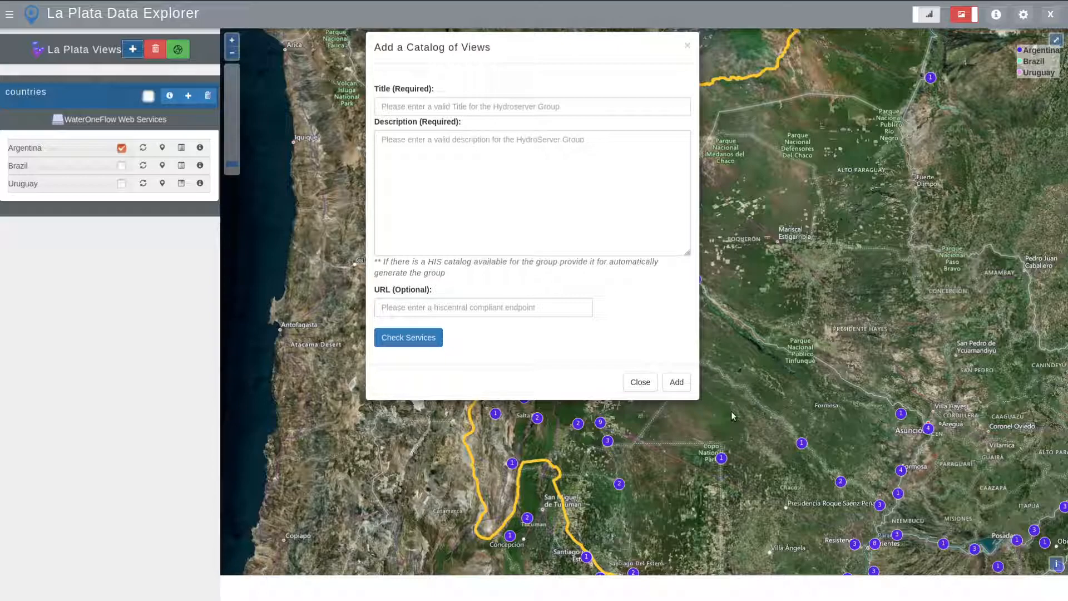
{"action": "left_click", "coordinate": [641, 380]}
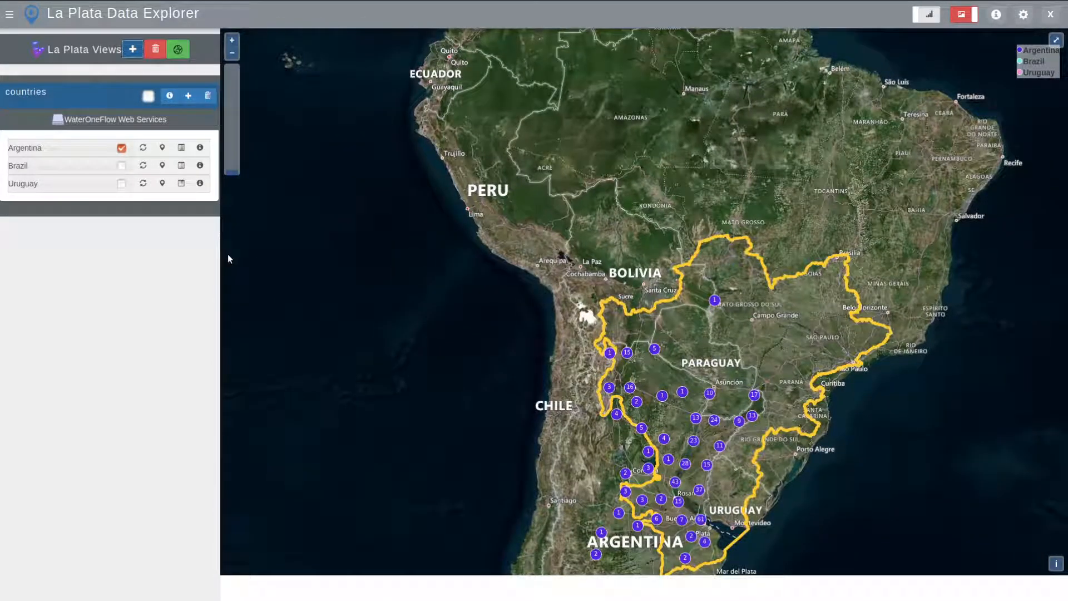
Step: Open the site information of the Argentina station just north of Córdoba and look through its table of variables
{"action": "left_click_drag", "start_coordinate": [717, 382], "coordinate": [555, 255]}
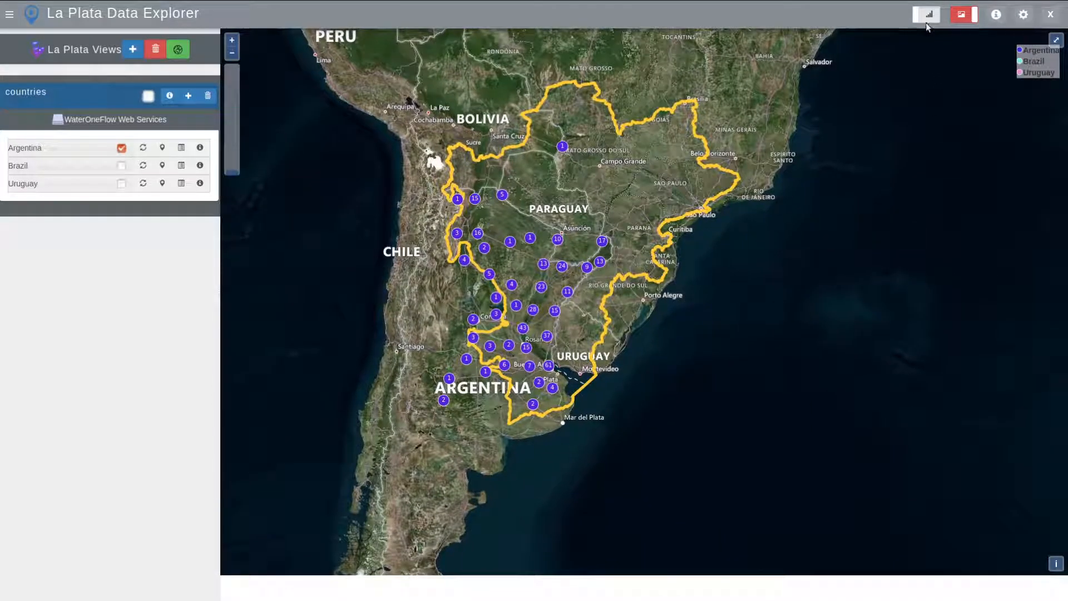
{"action": "scroll", "coordinate": [524, 302], "scroll_direction": "up", "scroll_amount": 2}
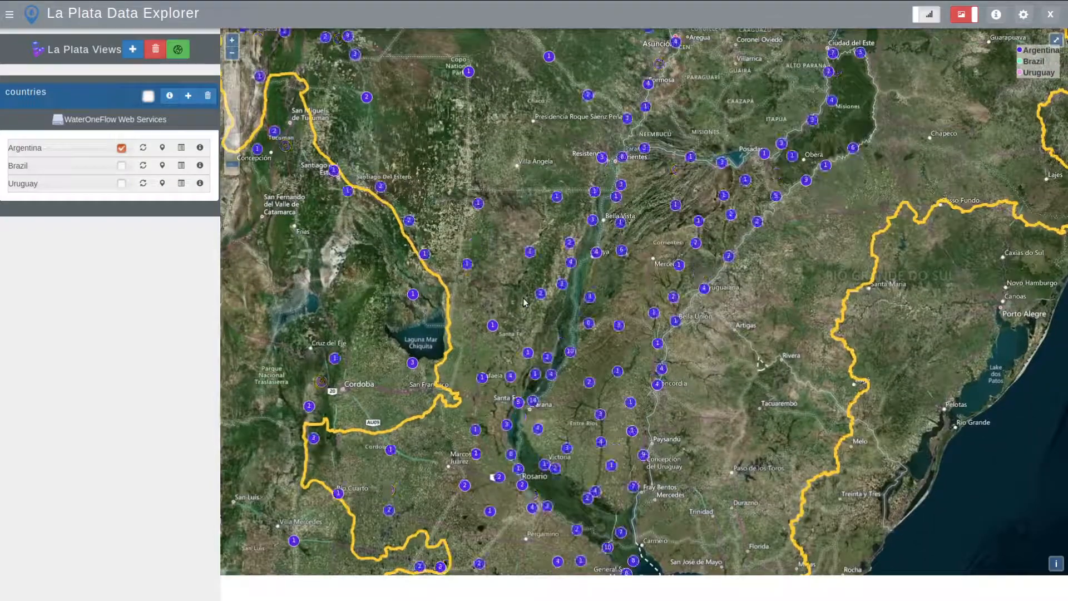
{"action": "scroll", "coordinate": [524, 302], "scroll_direction": "down", "scroll_amount": 1}
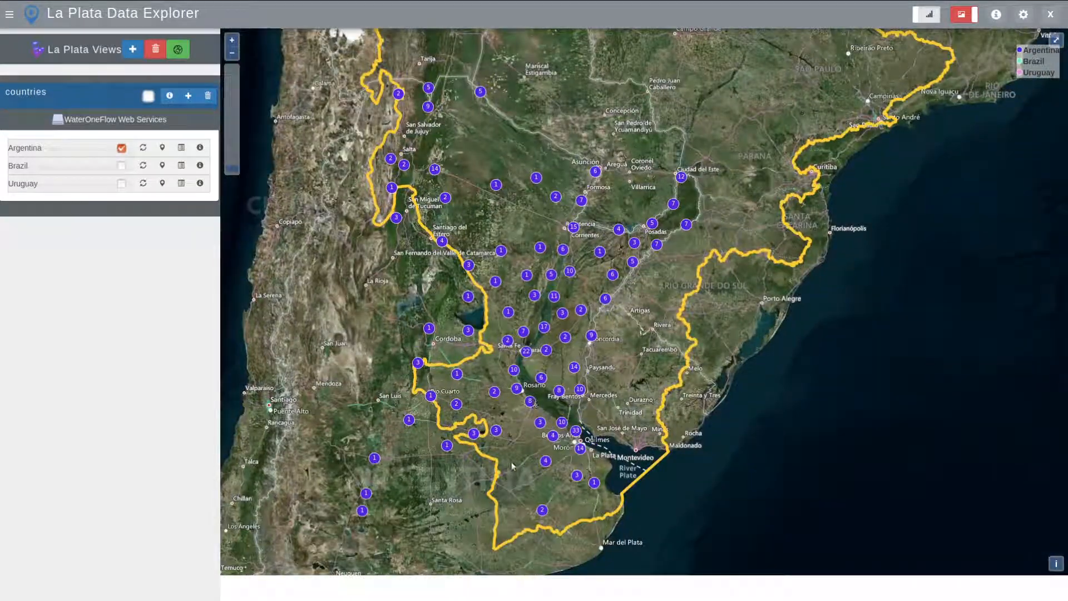
{"action": "left_click", "coordinate": [429, 329]}
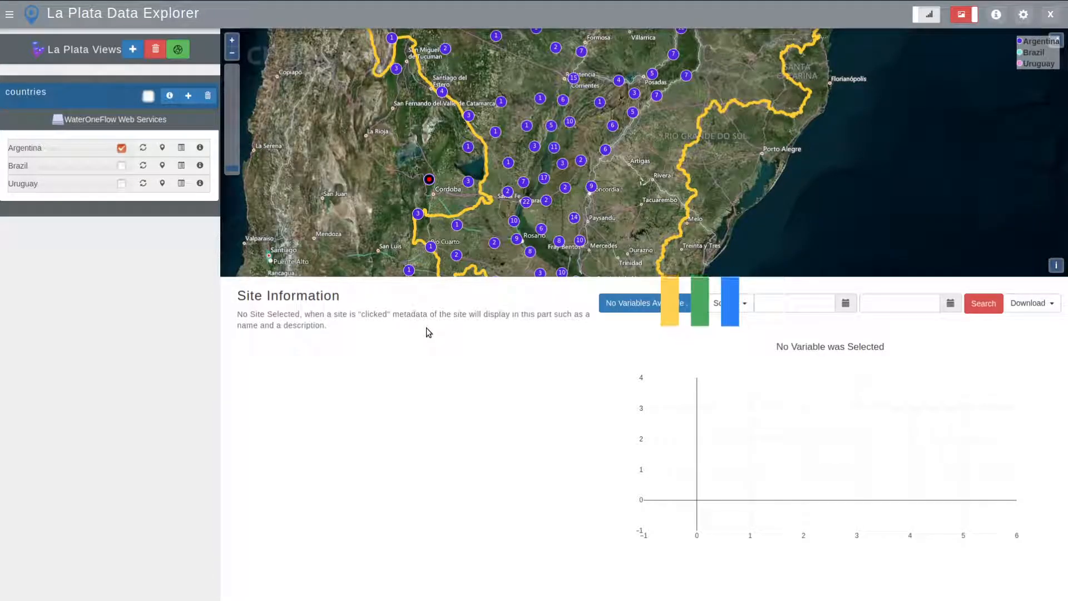
{"action": "scroll", "coordinate": [441, 465], "scroll_direction": "down", "scroll_amount": 1}
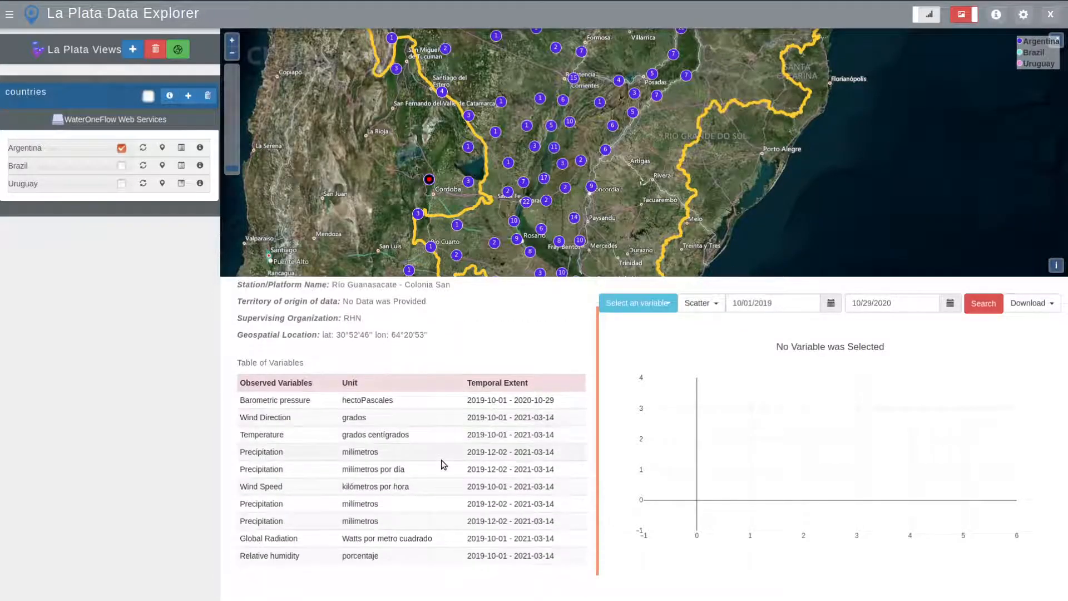
{"action": "scroll", "coordinate": [436, 480], "scroll_direction": "up", "scroll_amount": 1}
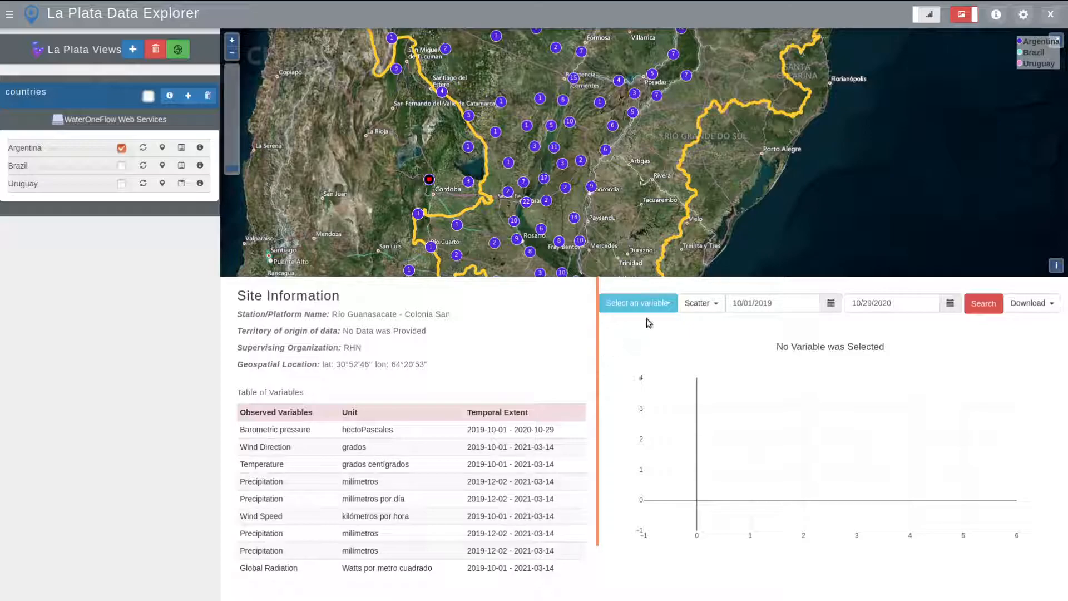
{"action": "scroll", "coordinate": [382, 469], "scroll_direction": "down", "scroll_amount": 1}
{"action": "scroll", "coordinate": [389, 401], "scroll_direction": "up", "scroll_amount": 1}
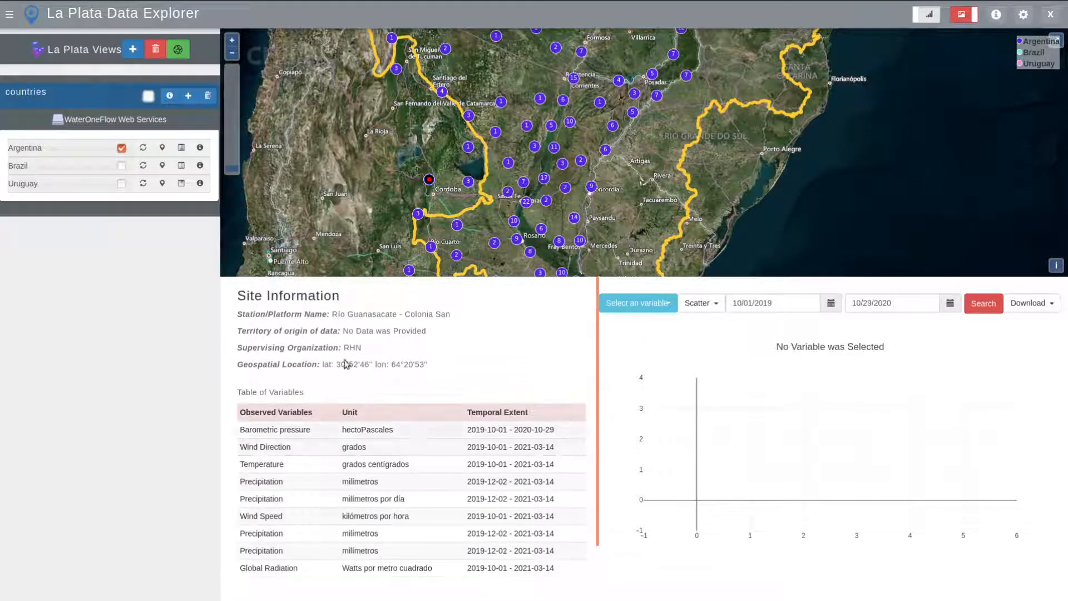
Step: Examine the station's metadata: its name, territory of origin, supervising organization and geospatial location
{"action": "triple_click", "coordinate": [263, 295]}
{"action": "triple_click", "coordinate": [344, 352]}
{"action": "left_click", "coordinate": [420, 378]}
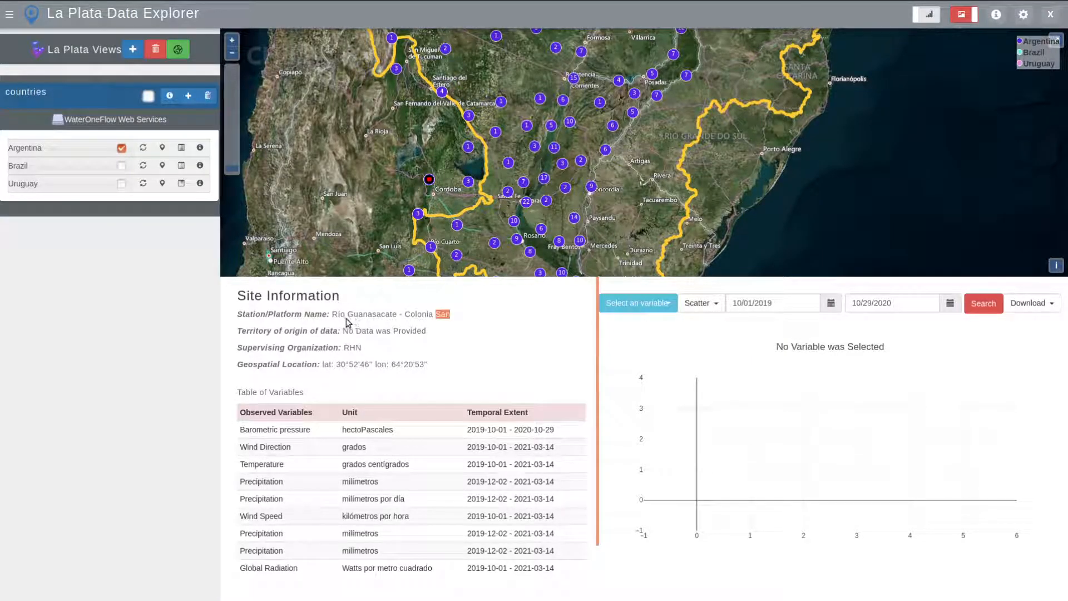
{"action": "left_click_drag", "start_coordinate": [348, 315], "coordinate": [450, 315]}
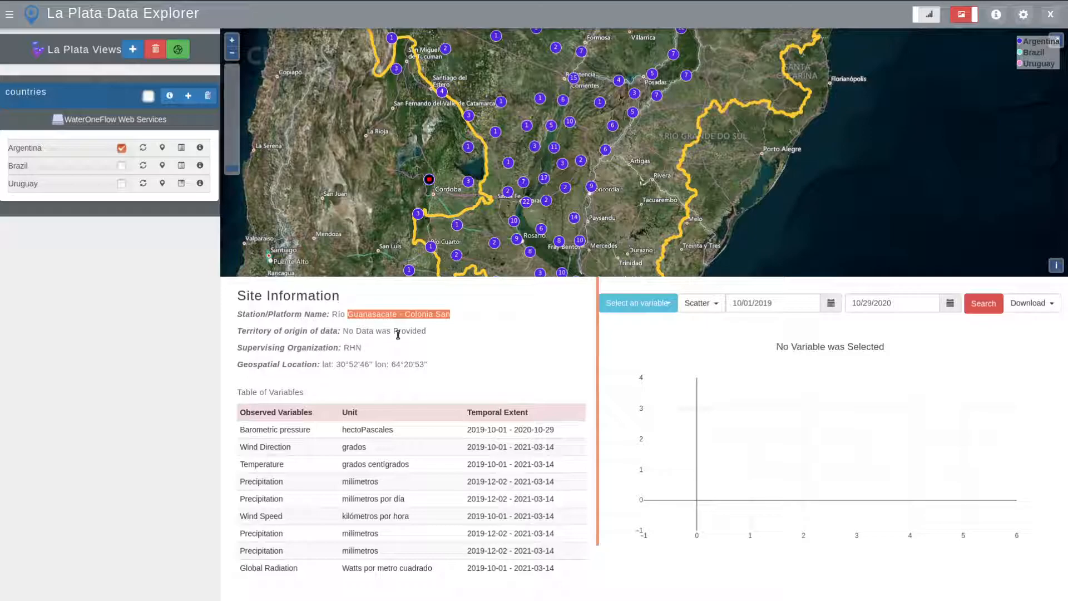
{"action": "left_click", "coordinate": [461, 326]}
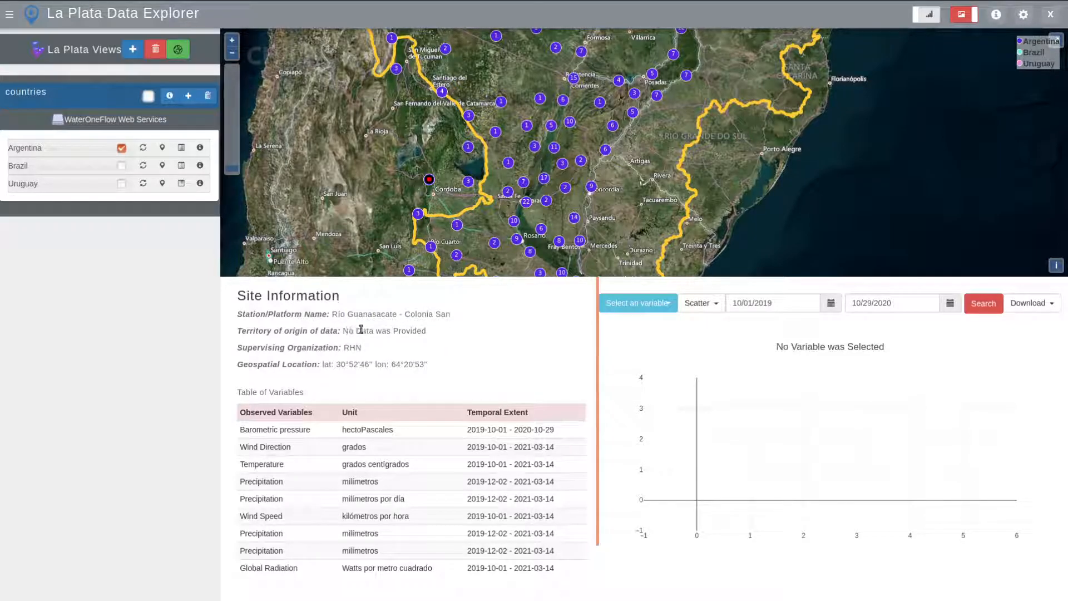
{"action": "triple_click", "coordinate": [362, 329]}
{"action": "left_click", "coordinate": [362, 329]}
{"action": "double_click", "coordinate": [269, 329]}
{"action": "double_click", "coordinate": [266, 371]}
{"action": "scroll", "coordinate": [388, 546], "scroll_direction": "down", "scroll_amount": 1}
{"action": "scroll", "coordinate": [387, 551], "scroll_direction": "up", "scroll_amount": 1}
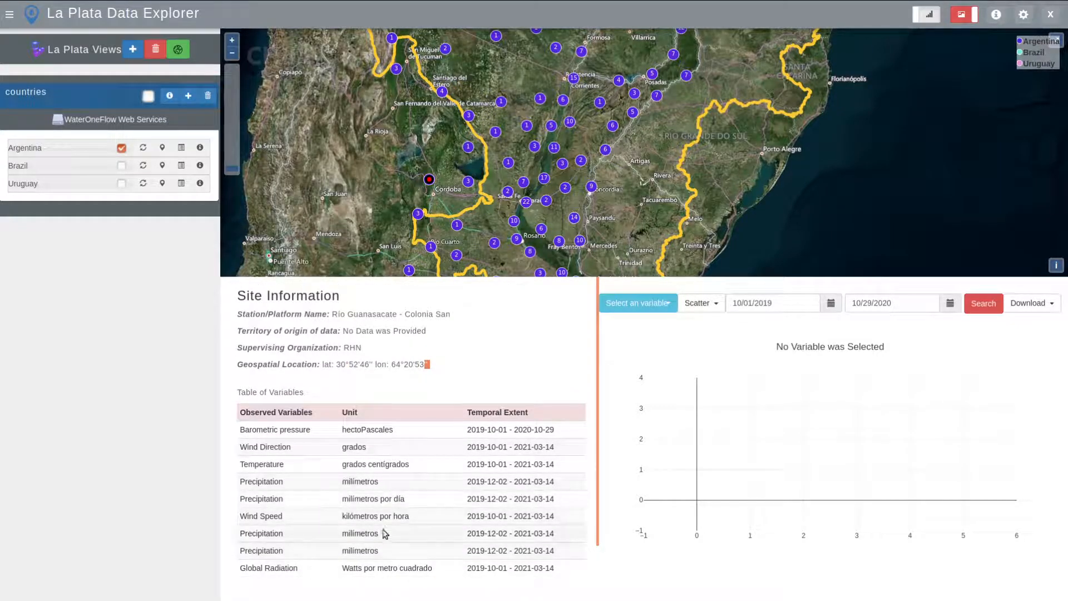
Step: Compare the units and temporal extents of the first two Precipitation entries in the station's table of variables
{"action": "triple_click", "coordinate": [267, 483]}
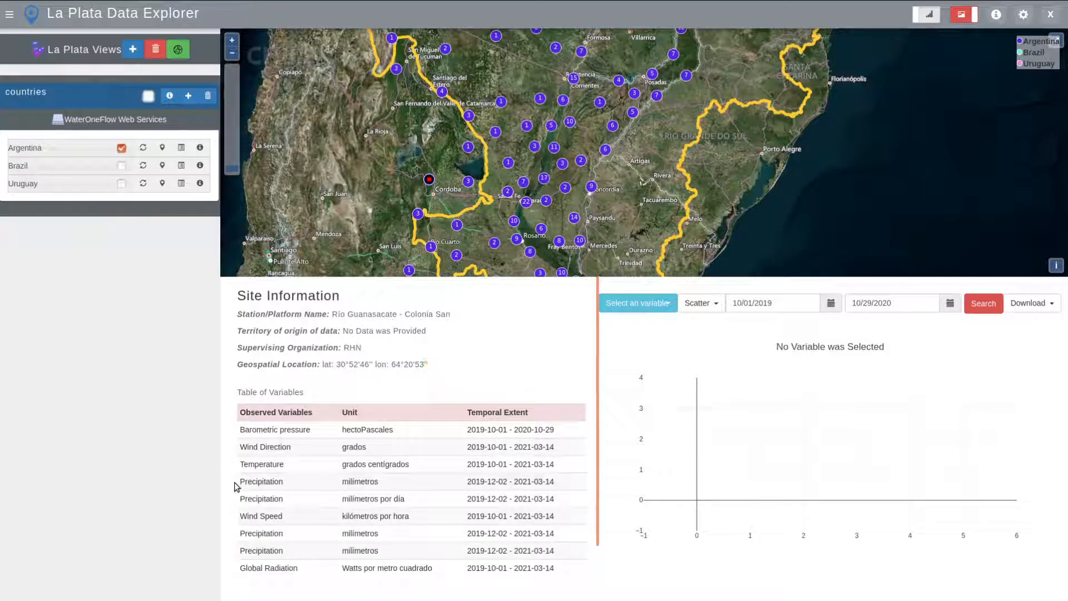
{"action": "left_click_drag", "start_coordinate": [336, 496], "coordinate": [559, 506]}
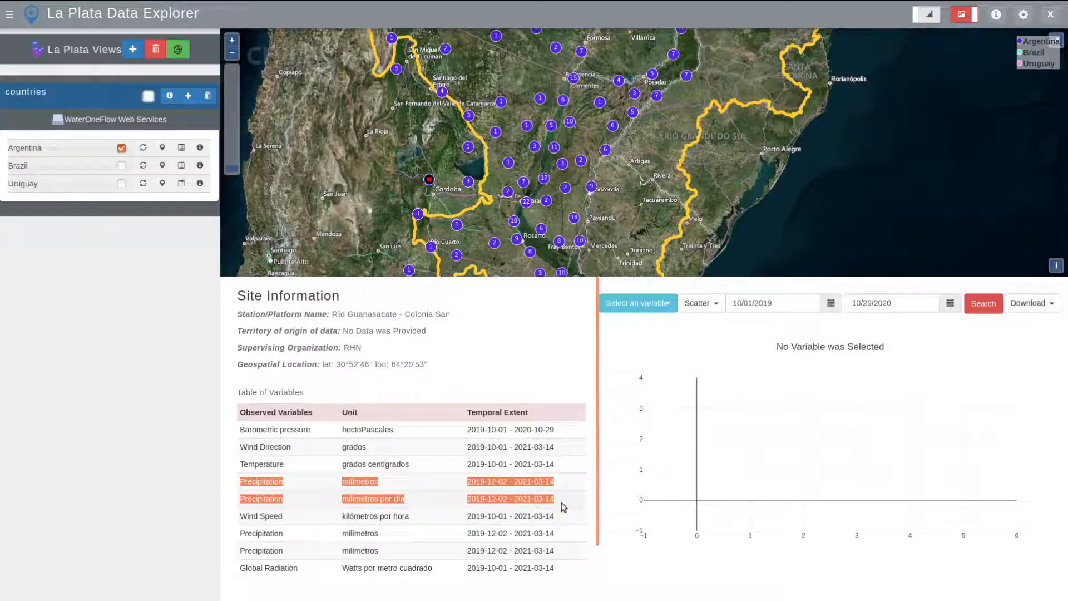
{"action": "double_click", "coordinate": [348, 480]}
{"action": "double_click", "coordinate": [381, 496]}
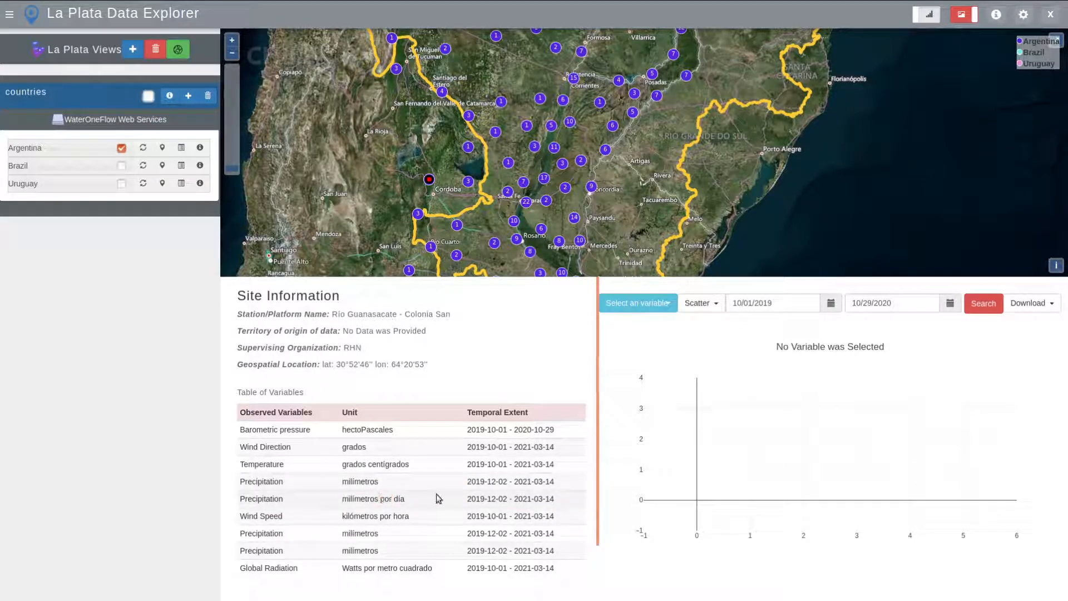
{"action": "double_click", "coordinate": [273, 497]}
{"action": "double_click", "coordinate": [261, 481]}
Step: Plot the station's first Precipitation variable as a scatter chart and hide the Mean Interpolation series
{"action": "left_click", "coordinate": [631, 304]}
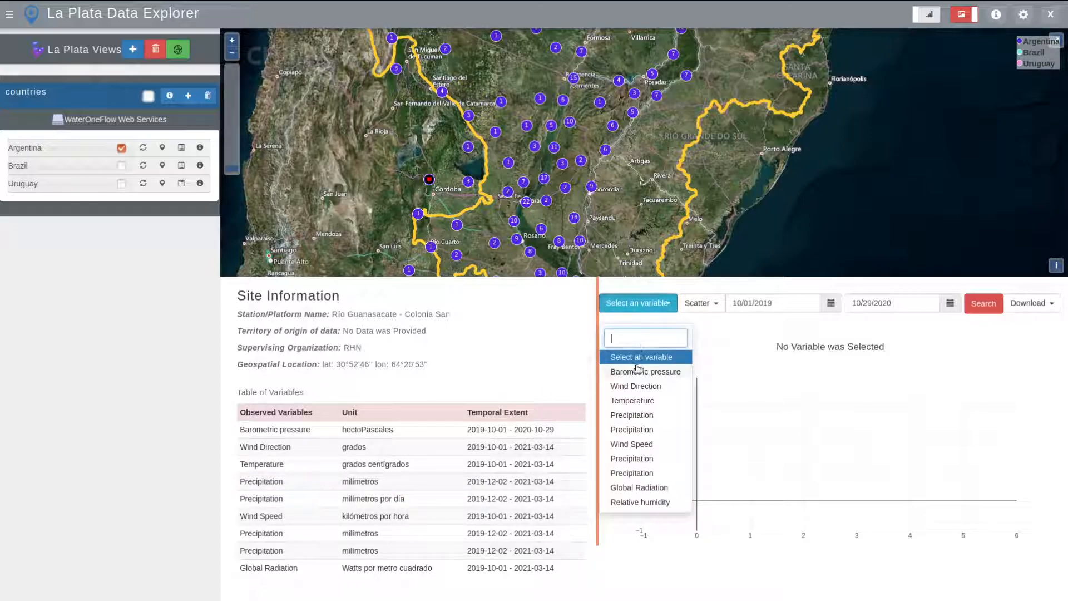
{"action": "left_click", "coordinate": [628, 415]}
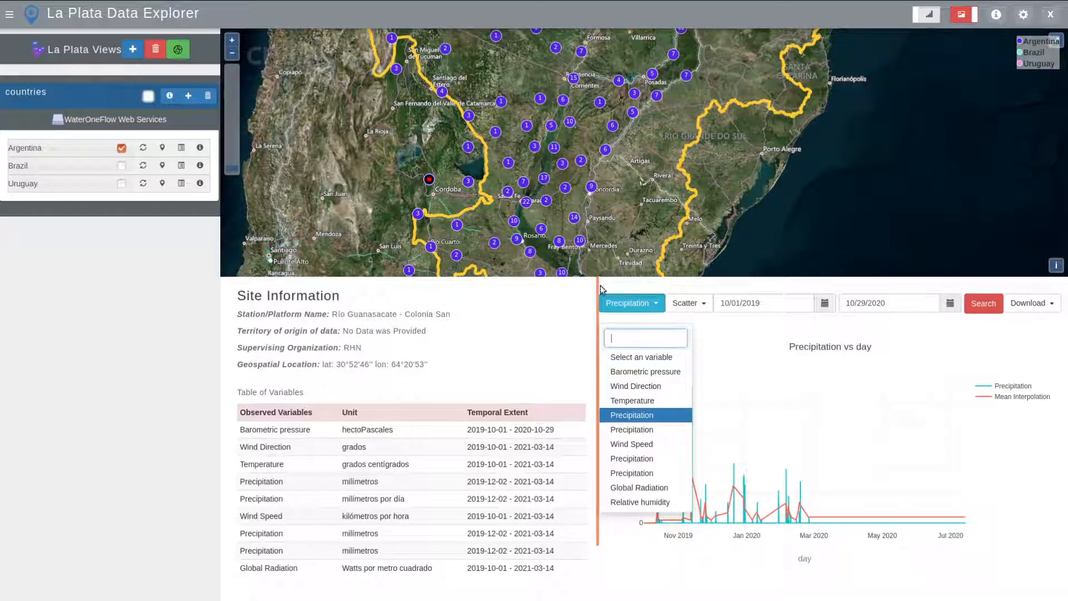
{"action": "left_click", "coordinate": [726, 363]}
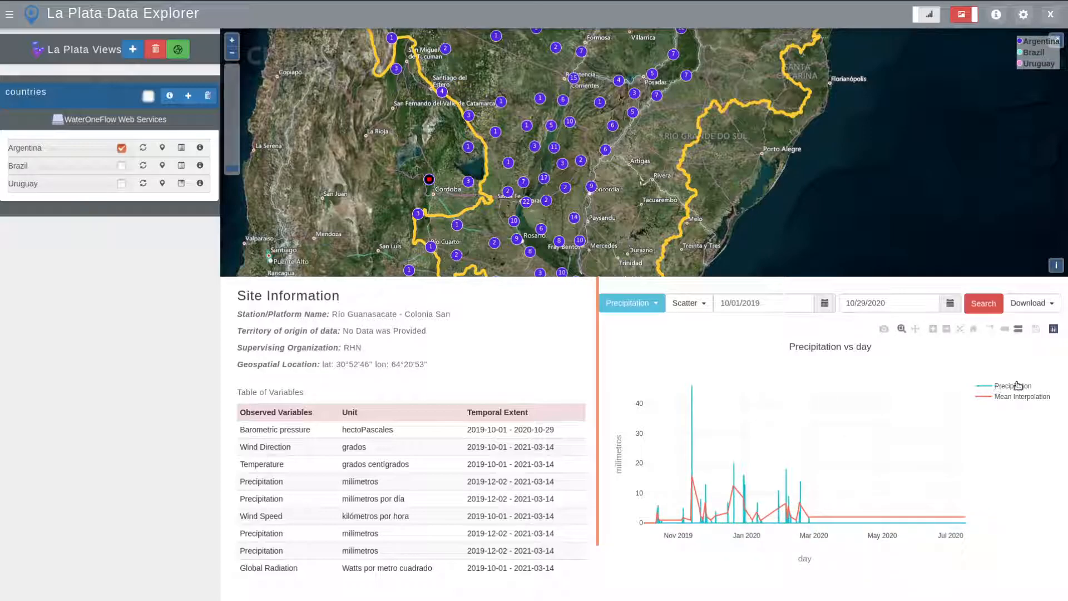
{"action": "left_click", "coordinate": [987, 397]}
{"action": "left_click", "coordinate": [988, 398]}
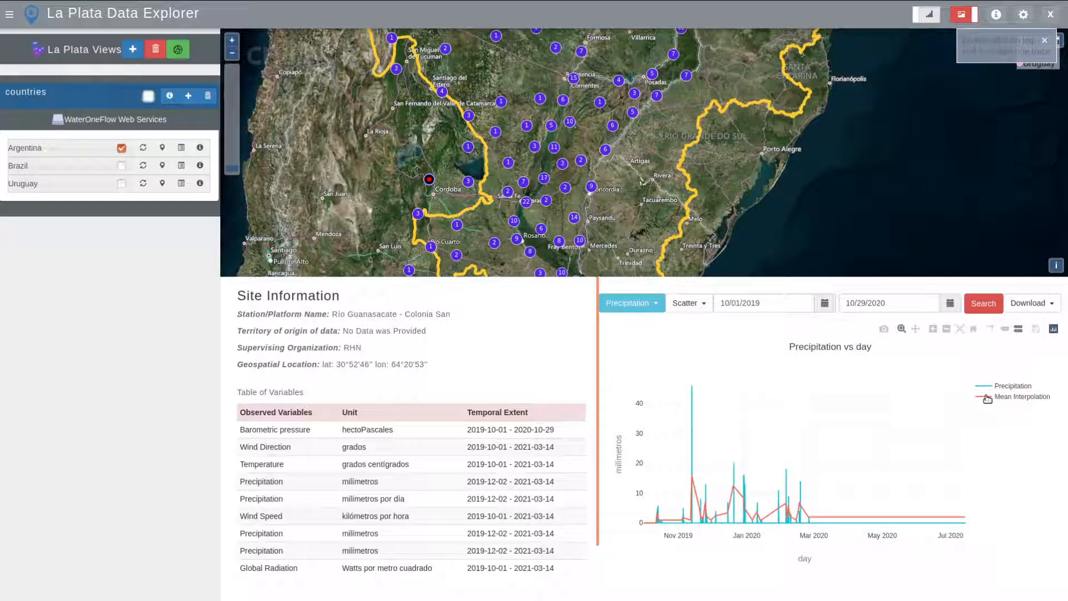
{"action": "left_click", "coordinate": [987, 399]}
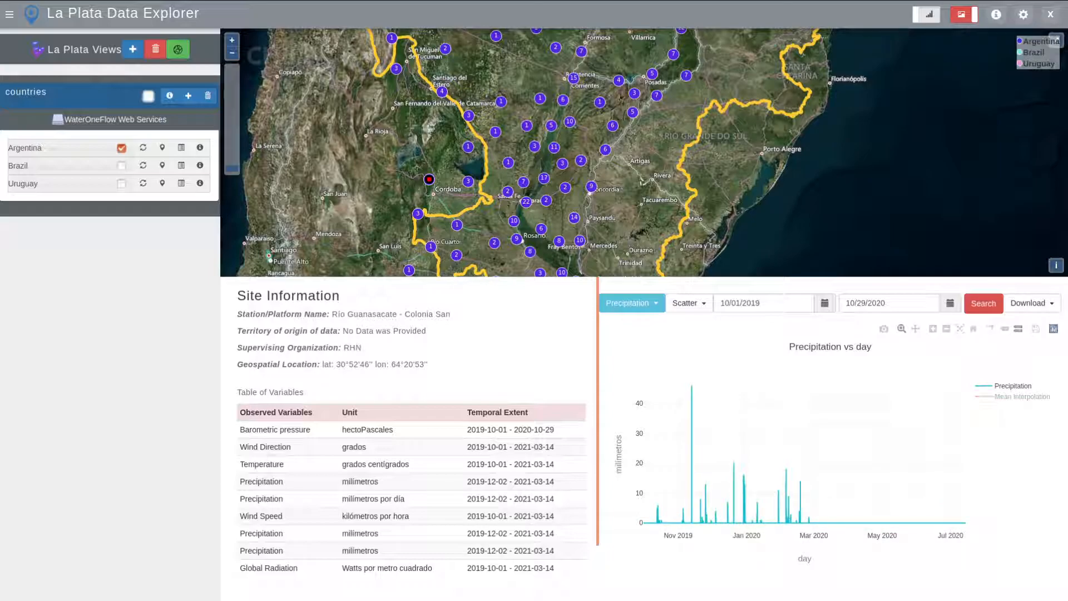
Step: Download the plotted precipitation series as CSV and open the file with LibreOffice Calc
{"action": "left_click", "coordinate": [1018, 305]}
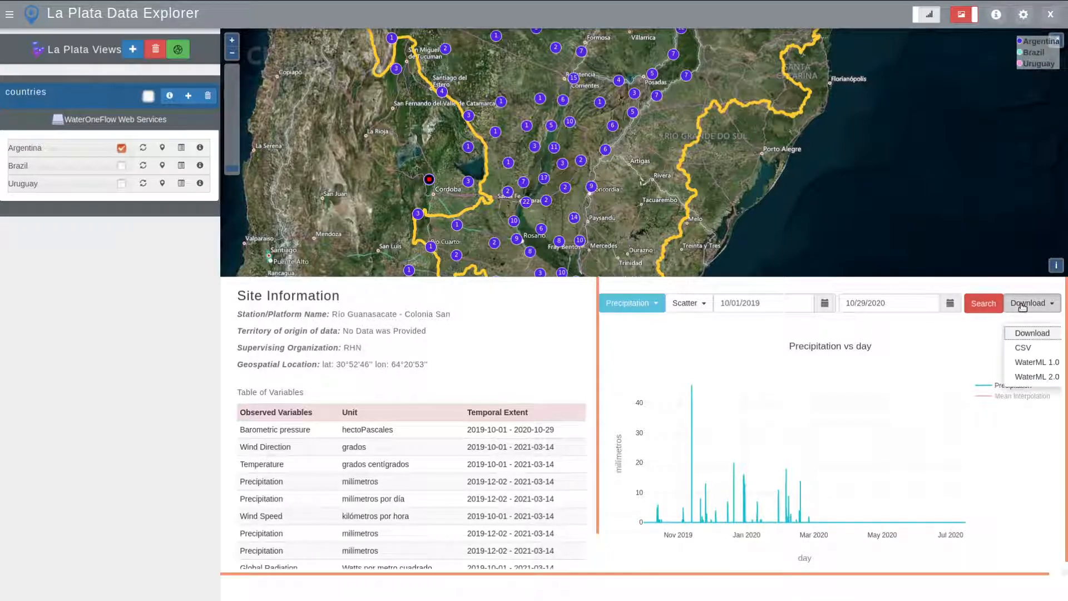
{"action": "left_click", "coordinate": [1023, 347]}
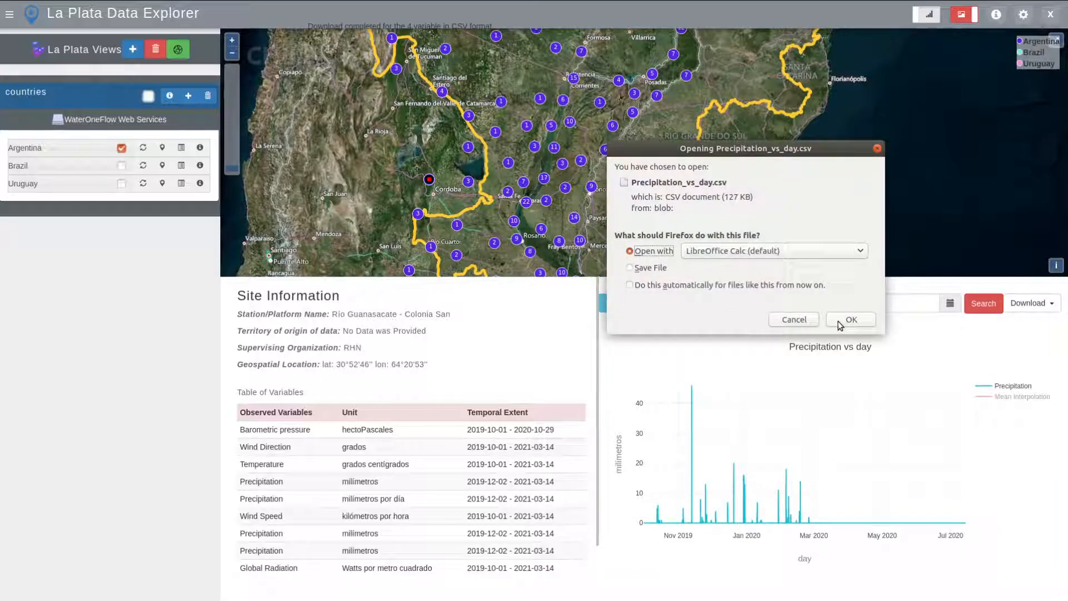
{"action": "left_click", "coordinate": [840, 321]}
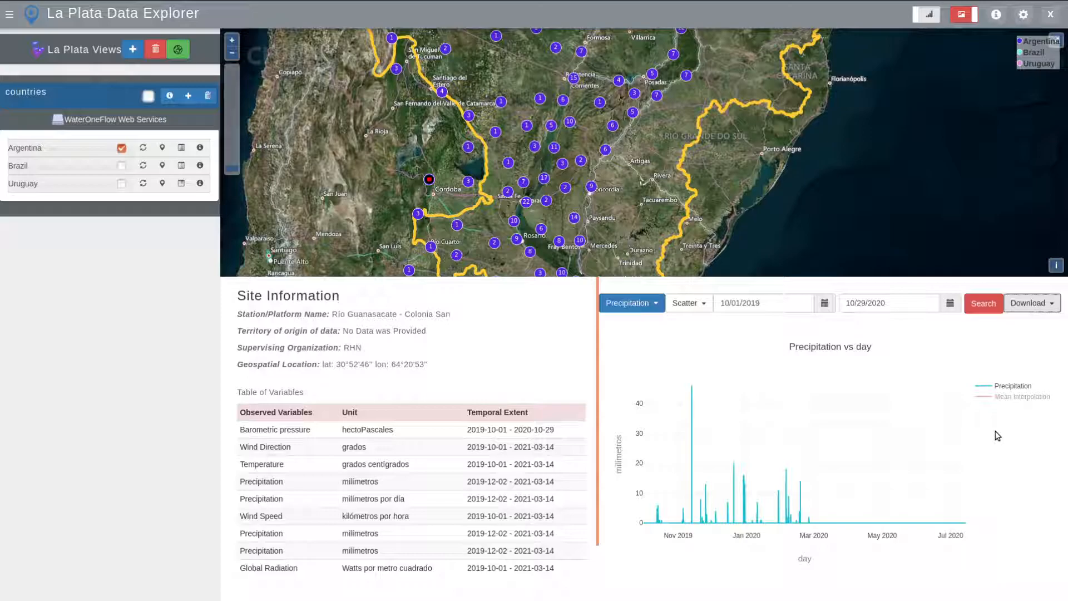
Step: Download the precipitation series as WaterML 1.0, open the file with Firefox and look through its metadata and values
{"action": "left_click", "coordinate": [1036, 304]}
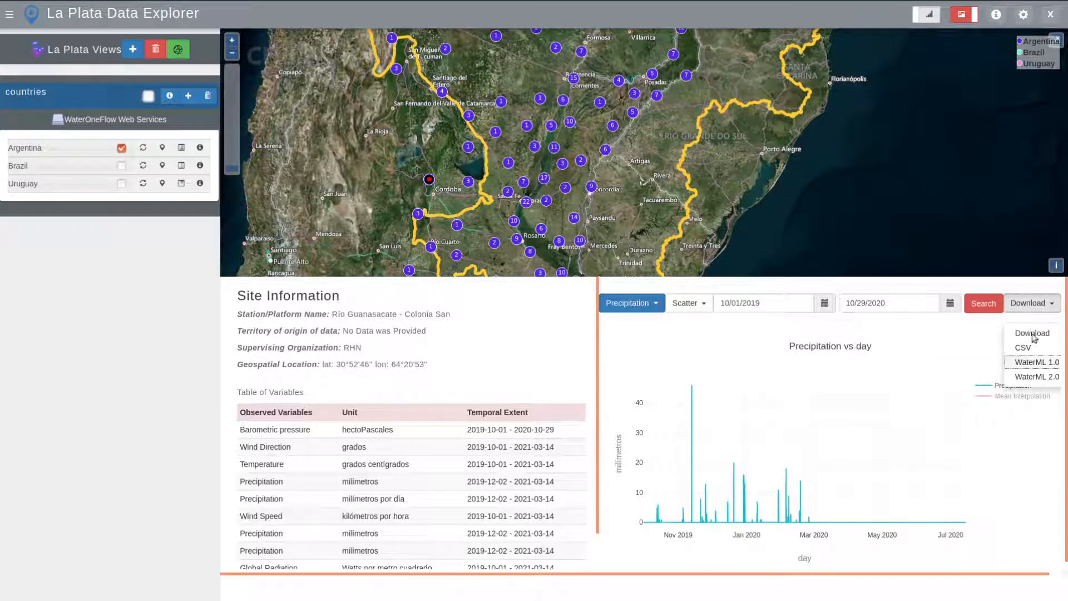
{"action": "left_click", "coordinate": [1034, 363]}
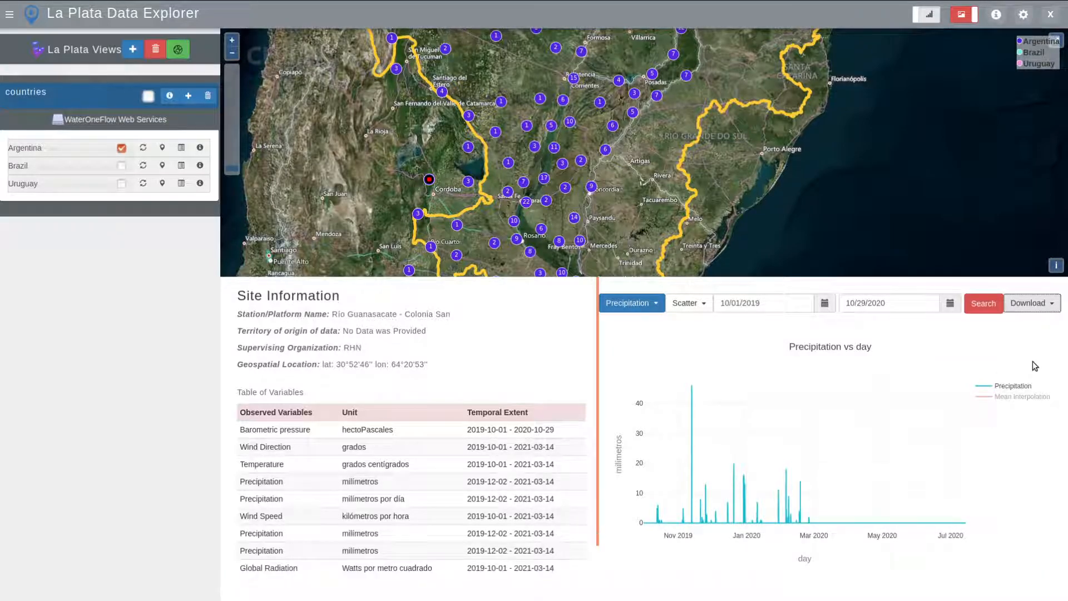
{"action": "left_click", "coordinate": [1037, 302]}
{"action": "left_click", "coordinate": [1030, 336]}
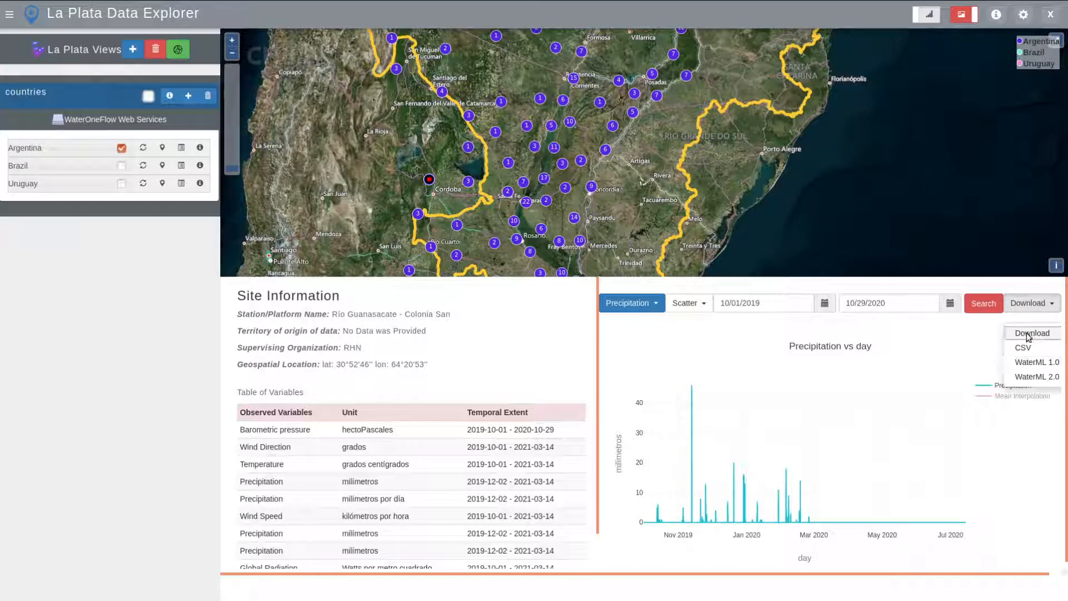
{"action": "left_click", "coordinate": [1032, 305]}
{"action": "left_click", "coordinate": [1033, 362]}
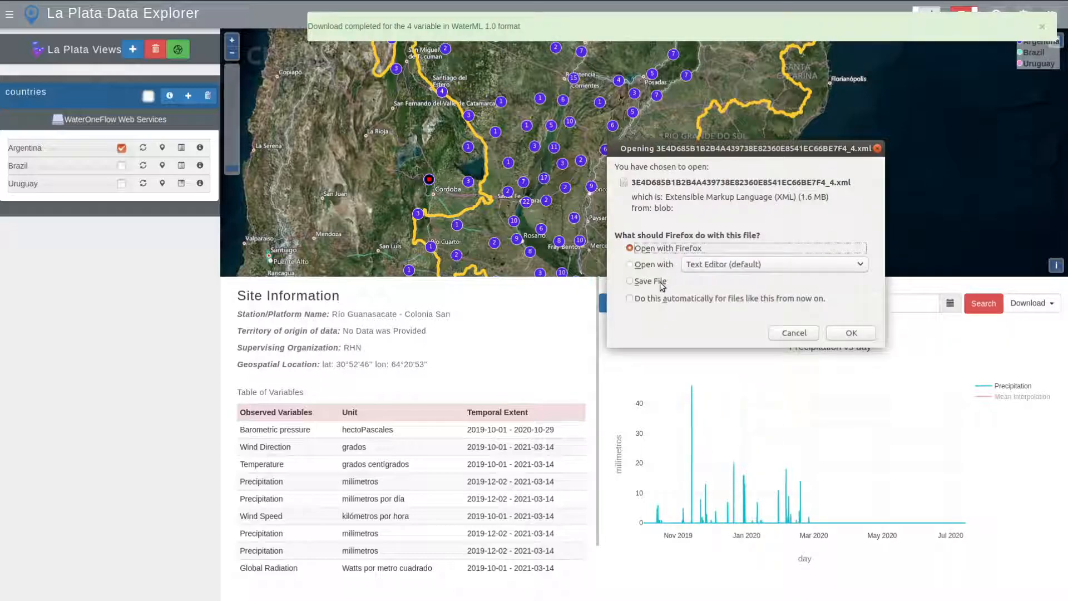
{"action": "left_click", "coordinate": [850, 332]}
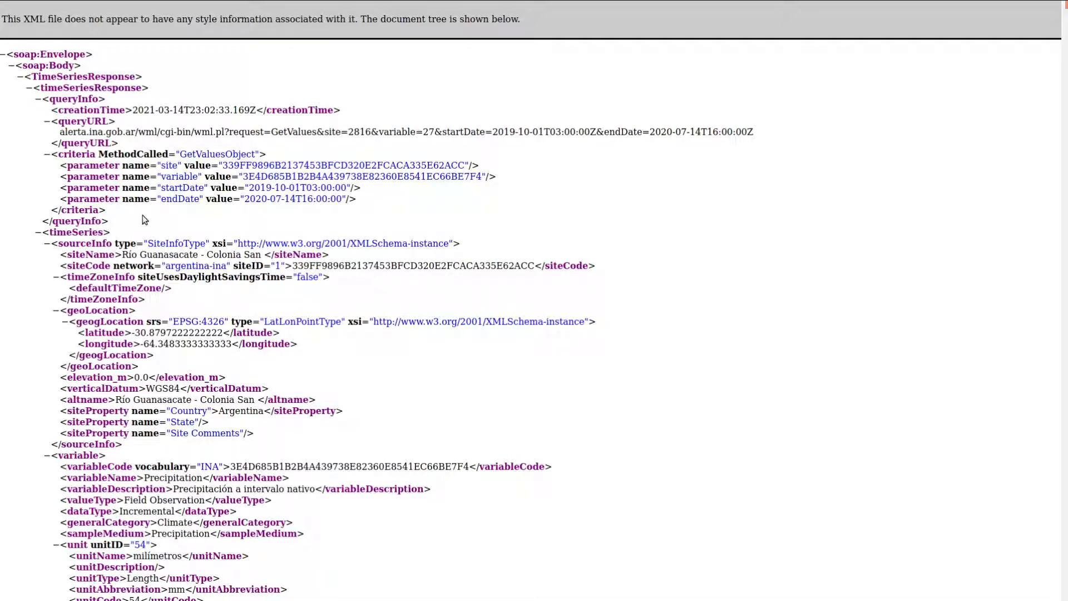
{"action": "scroll", "coordinate": [143, 219], "scroll_direction": "down", "scroll_amount": 15}
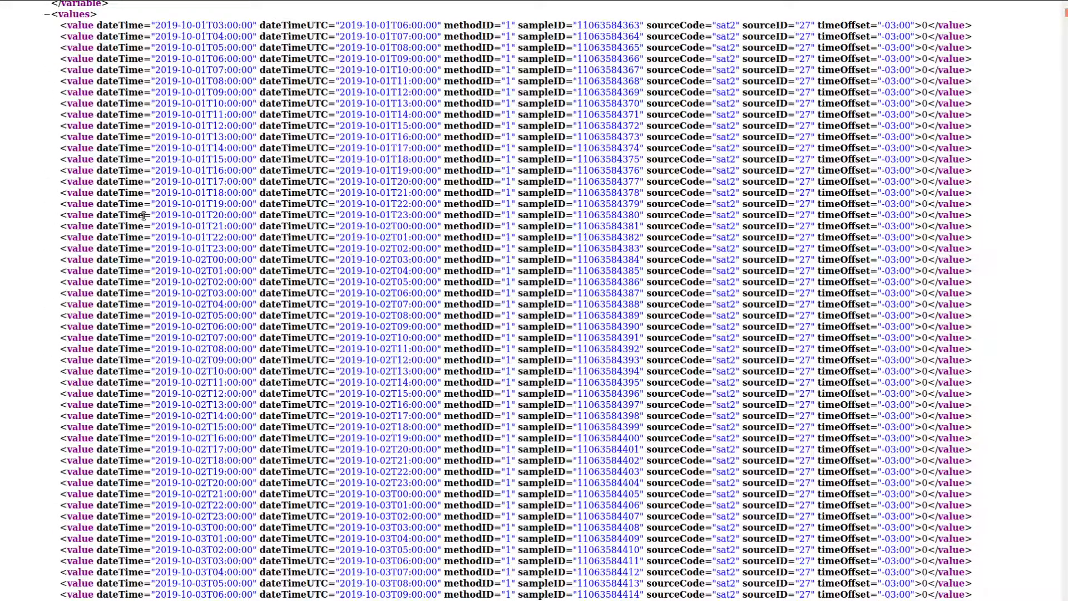
{"action": "scroll", "coordinate": [143, 216], "scroll_direction": "up", "scroll_amount": 12}
{"action": "mouse_move", "coordinate": [388, 3]}
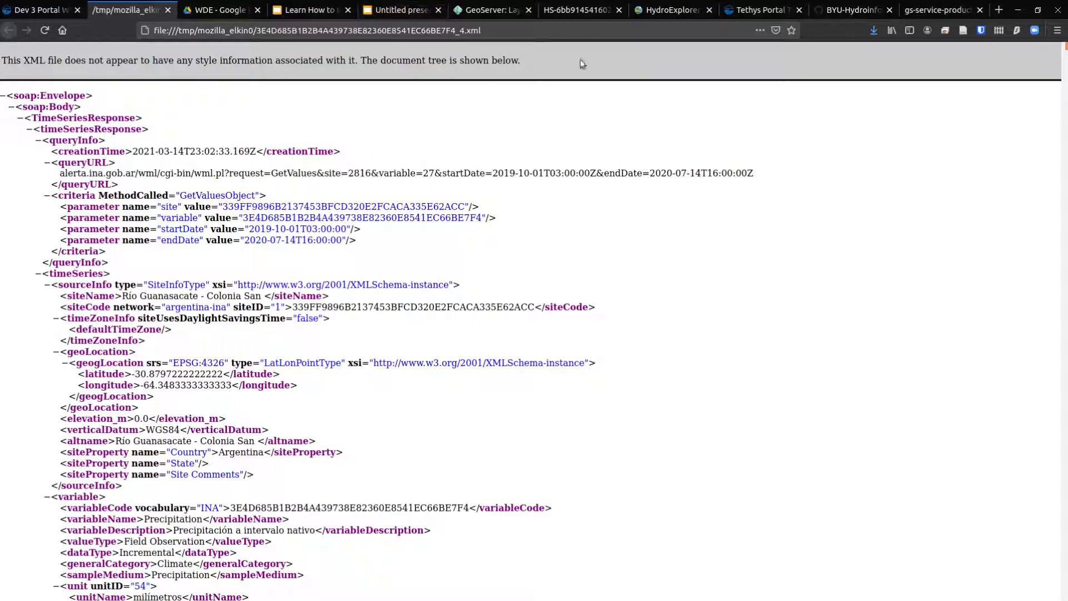
Step: Download the plotted precipitation series as WaterML 2.0, open the file with Firefox and look through its metadata
{"action": "left_click", "coordinate": [40, 9]}
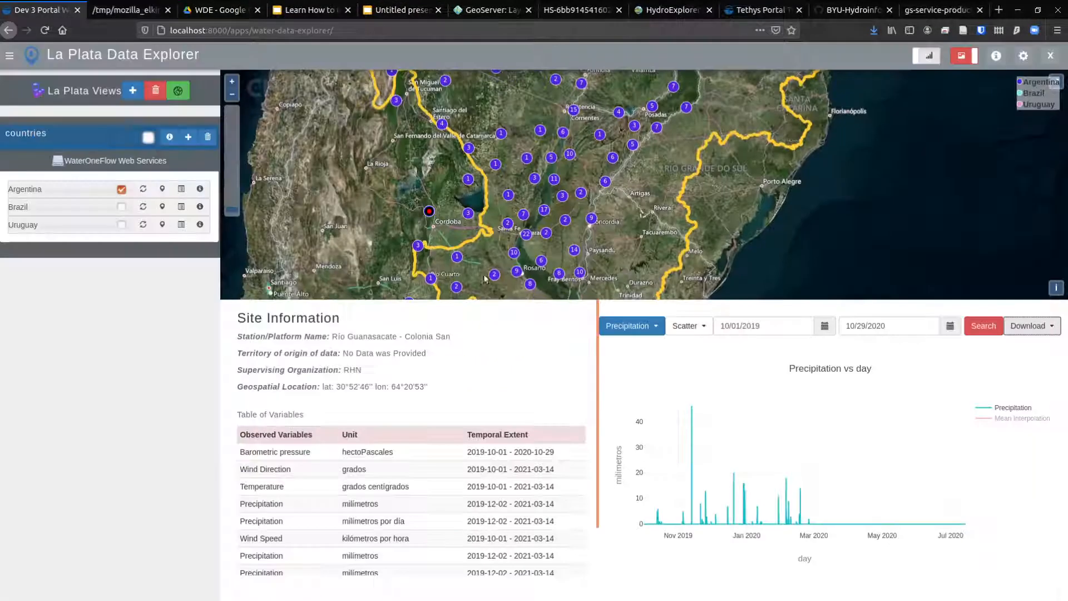
{"action": "left_click", "coordinate": [1030, 302]}
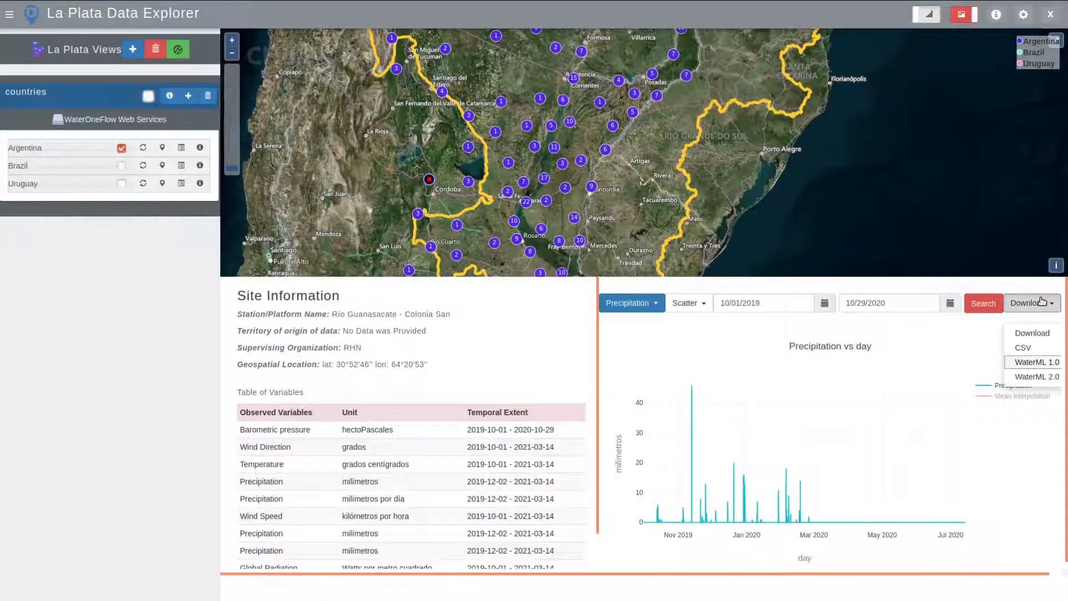
{"action": "left_click", "coordinate": [1048, 378]}
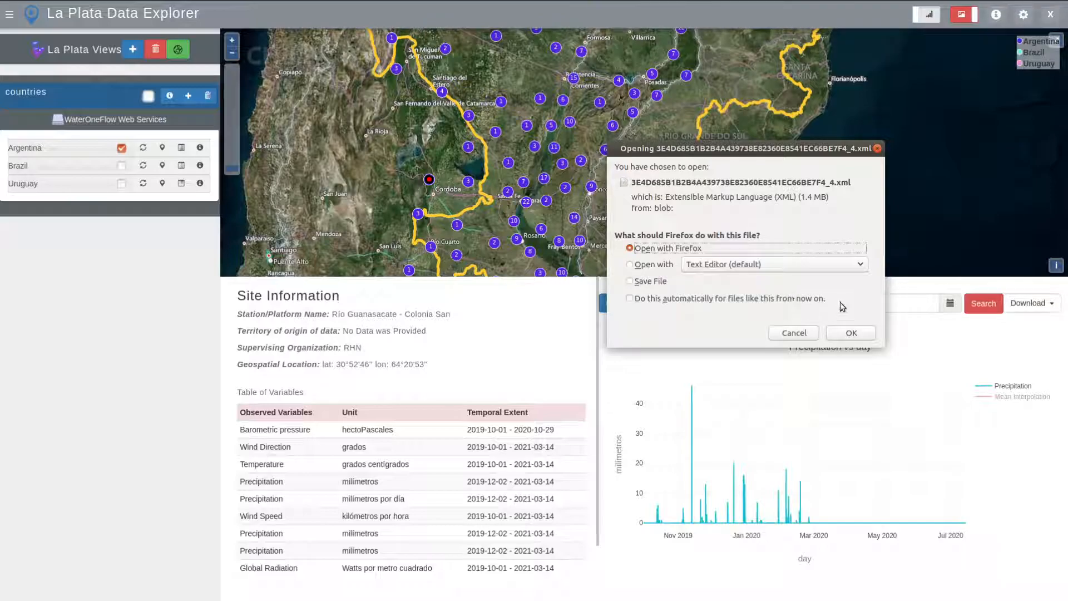
{"action": "left_click", "coordinate": [871, 333]}
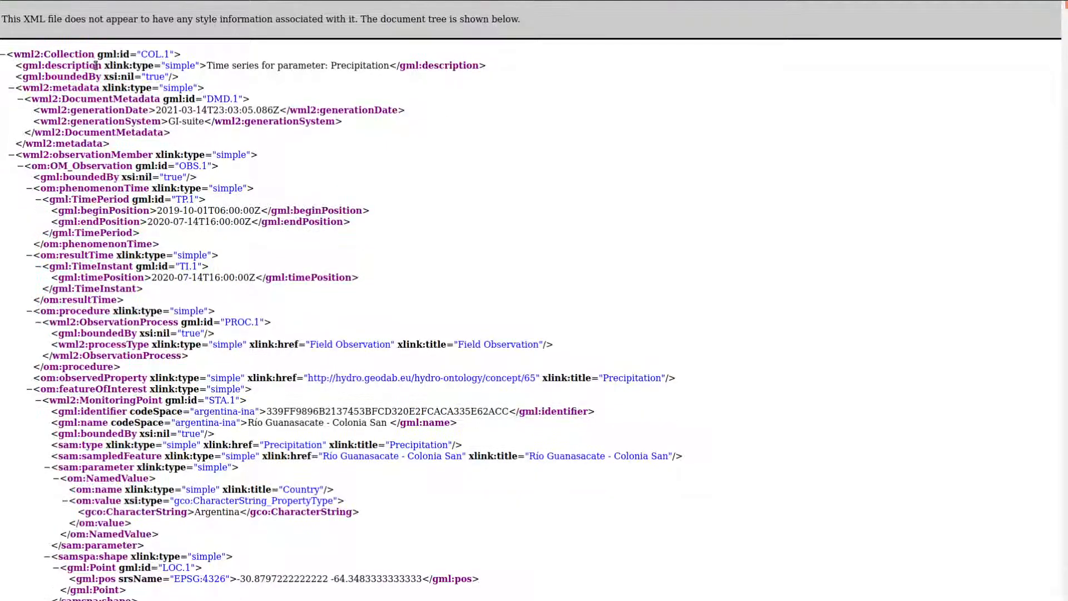
{"action": "scroll", "coordinate": [184, 245], "scroll_direction": "down", "scroll_amount": 20}
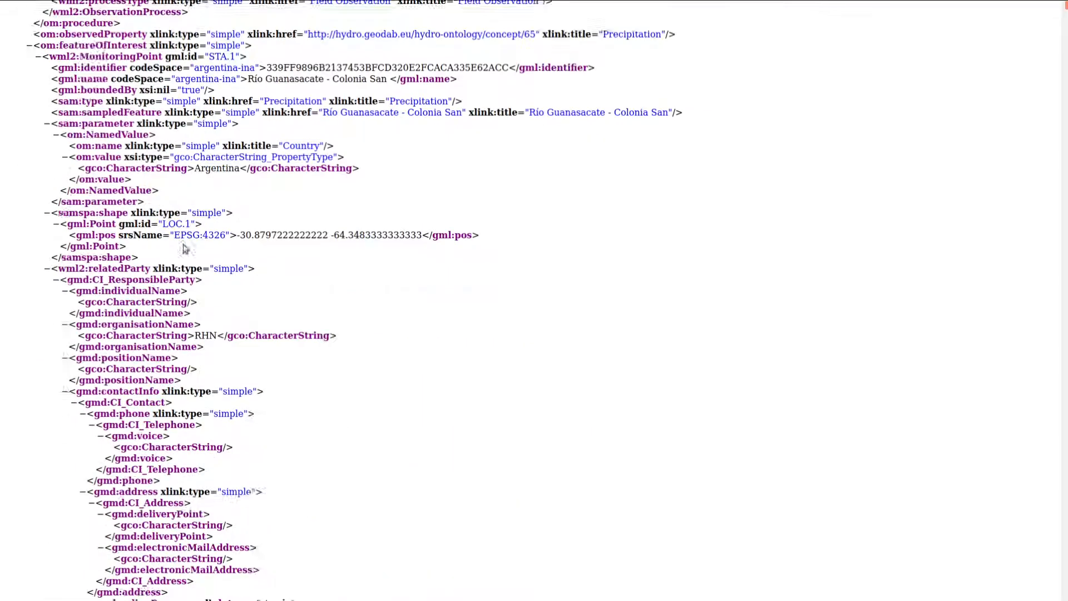
{"action": "scroll", "coordinate": [184, 245], "scroll_direction": "up", "scroll_amount": 20}
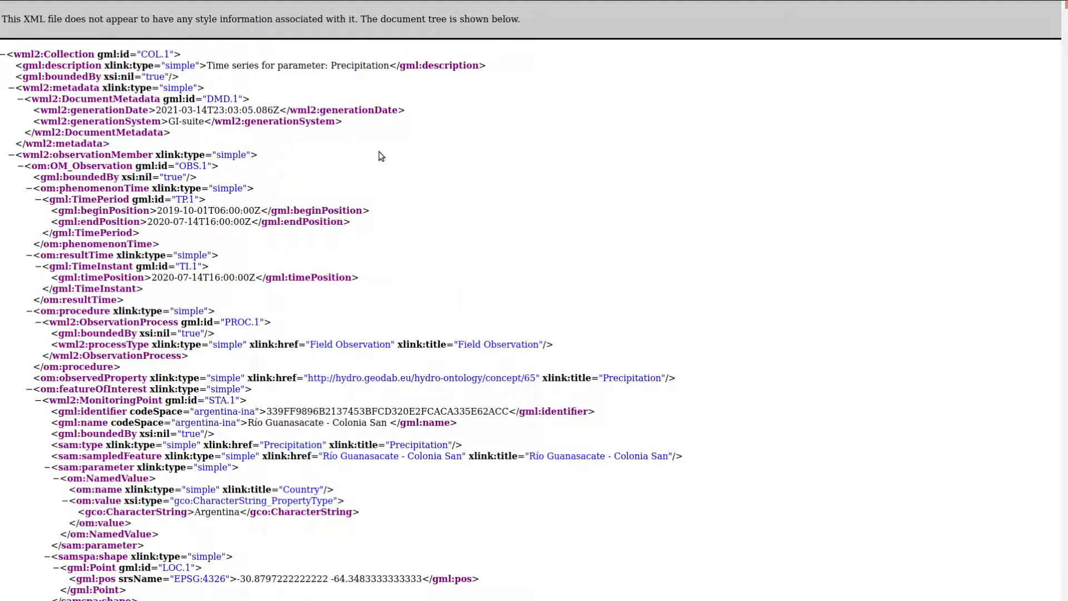
Step: Return to La Plata Data Explorer in full screen and replot the station's precipitation as a Whisker and Box chart
{"action": "key", "text": "F11"}
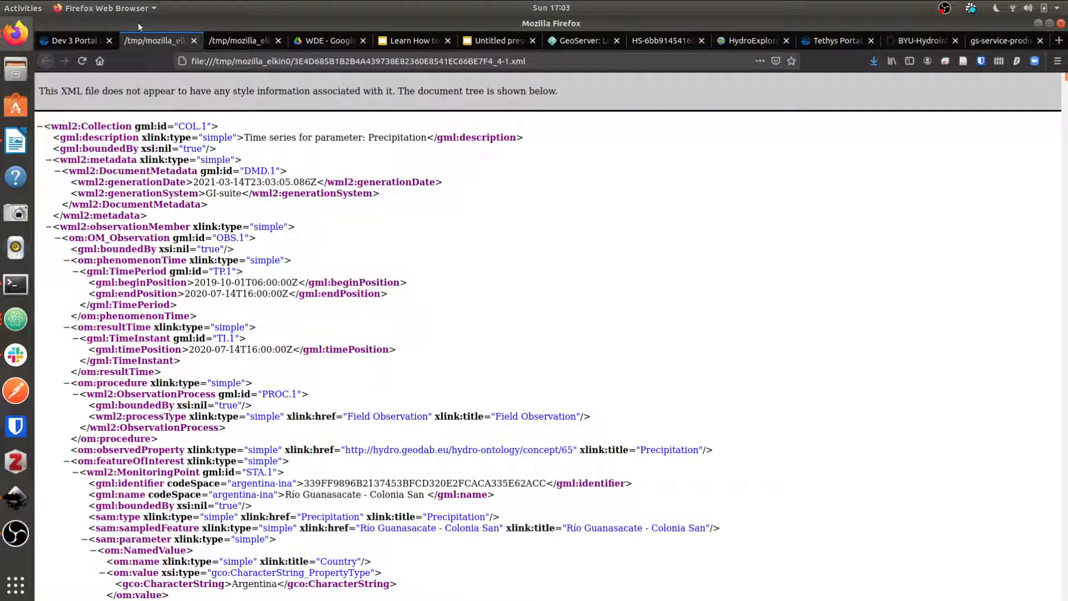
{"action": "left_click", "coordinate": [81, 40]}
{"action": "key", "text": "F11"}
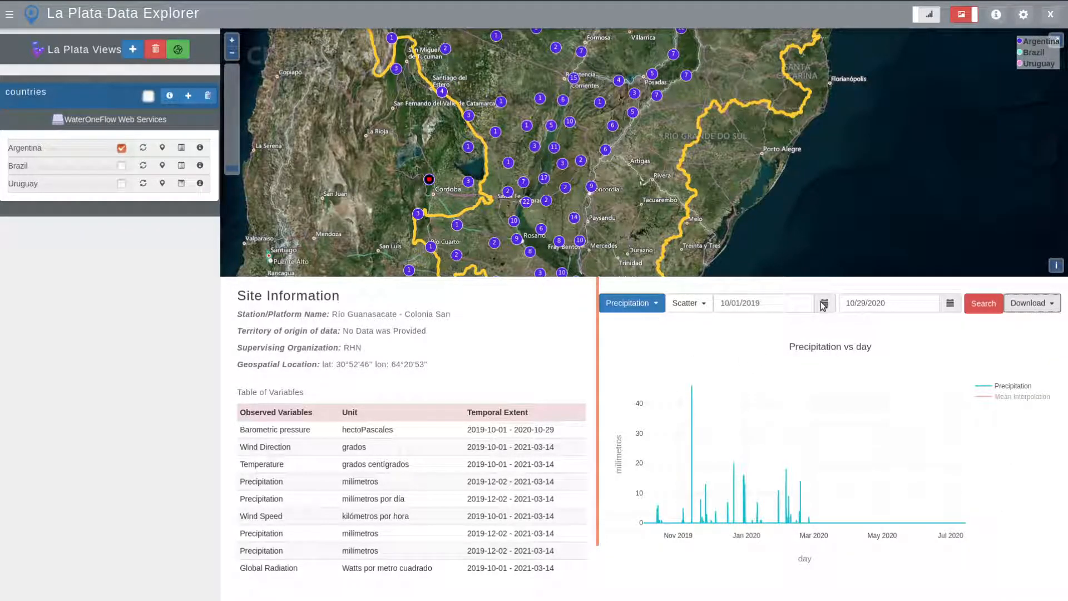
{"action": "left_click", "coordinate": [691, 305]}
{"action": "left_click", "coordinate": [702, 362]}
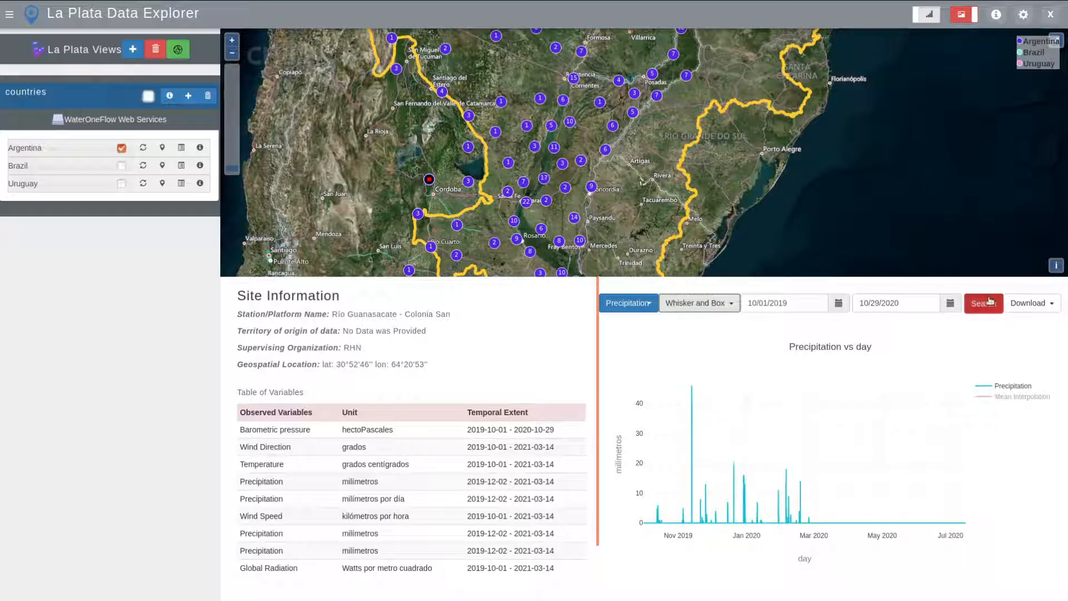
{"action": "left_click", "coordinate": [988, 302]}
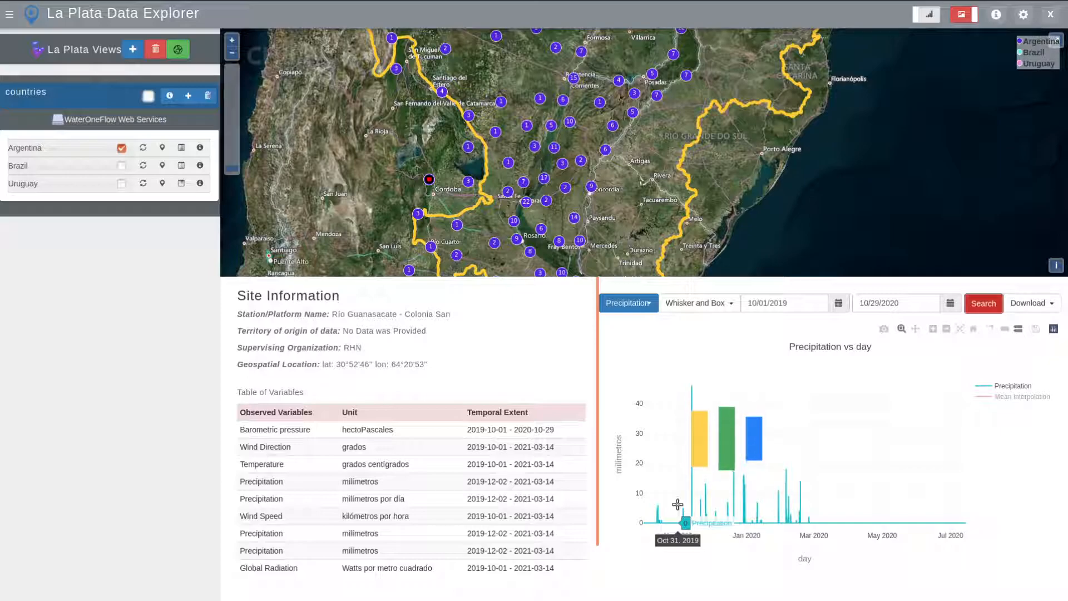
{"action": "mouse_move", "coordinate": [813, 520]}
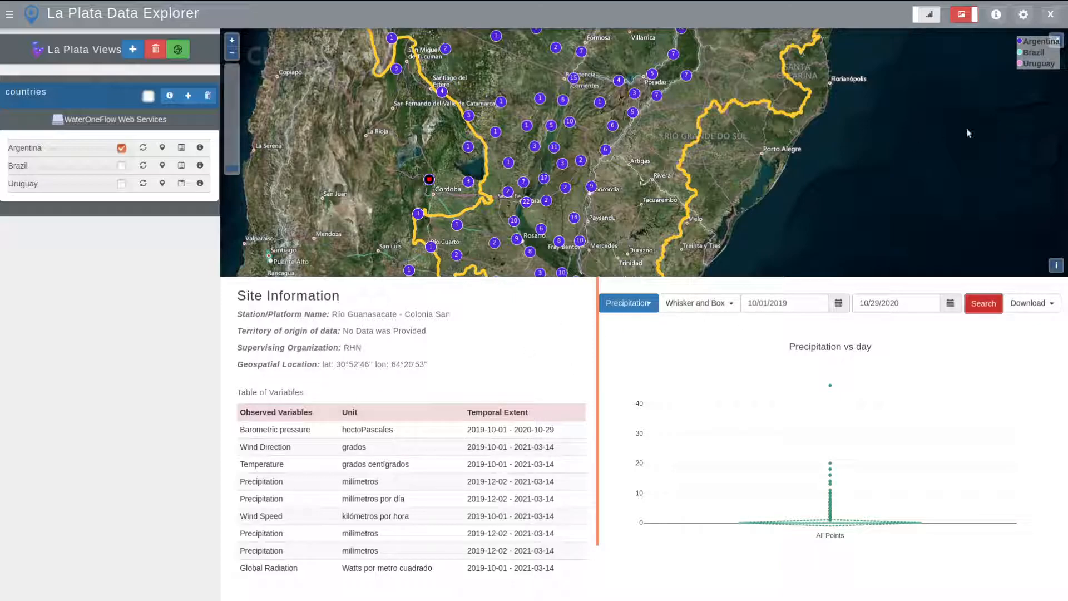
Step: Survey the wider La Plata basin on the map, from the Argentina stations north to Bolivia and Brazil
{"action": "left_click", "coordinate": [672, 141]}
{"action": "scroll", "coordinate": [592, 205], "scroll_direction": "down", "scroll_amount": 1}
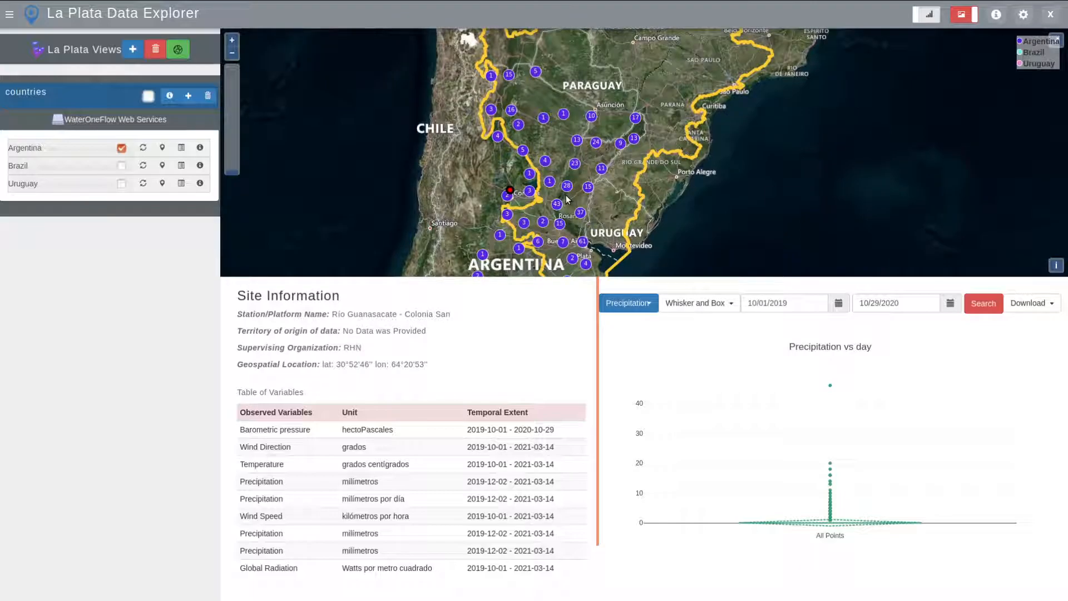
{"action": "left_click_drag", "start_coordinate": [583, 208], "coordinate": [535, 366]}
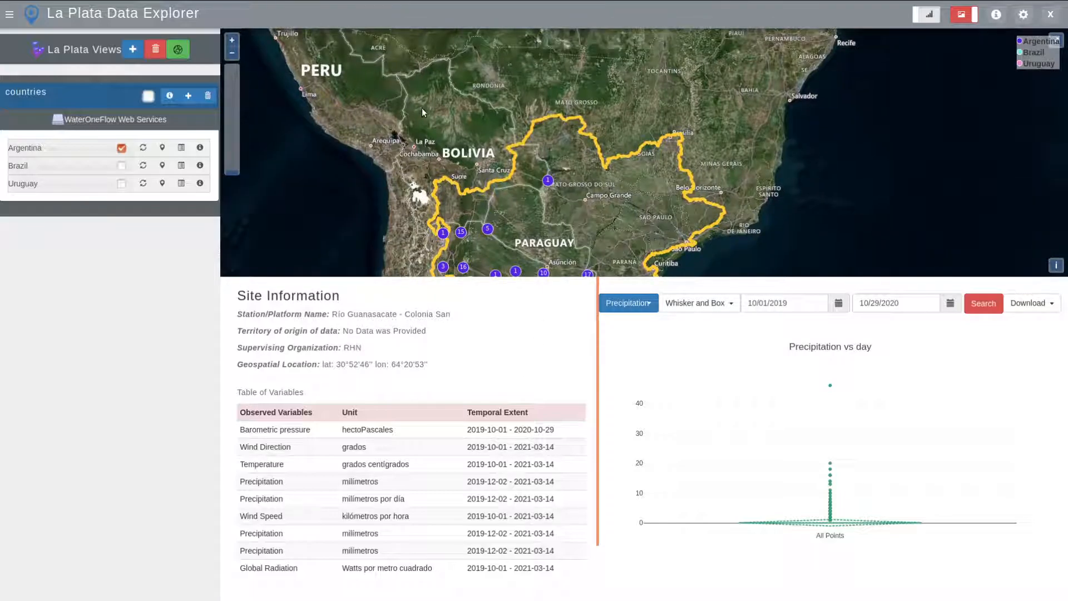